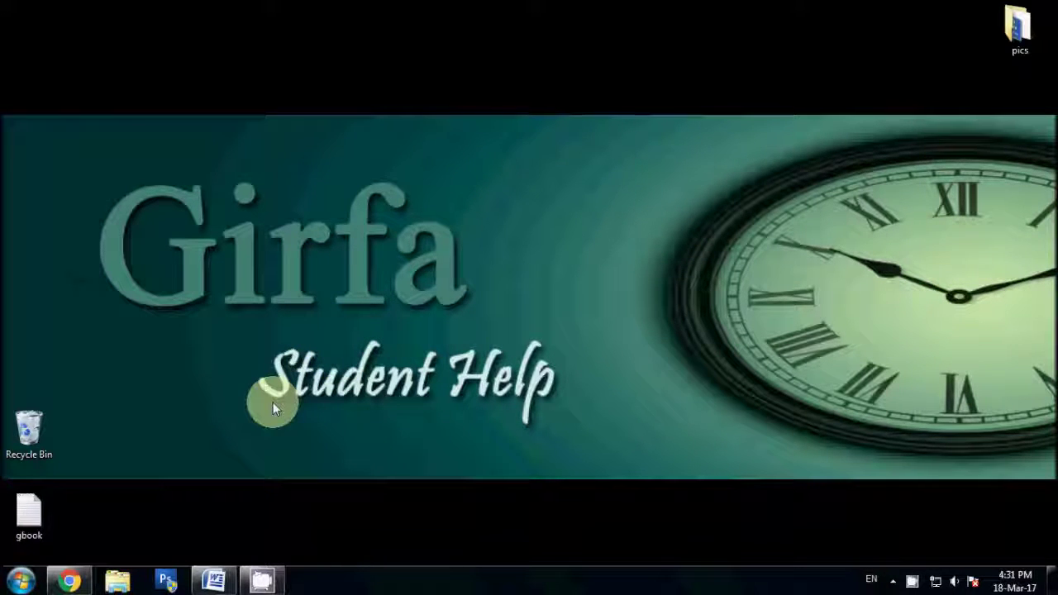
Step: Restore the Document1 Word window from the taskbar so it fills the screen
{"action": "left_click", "coordinate": [216, 582]}
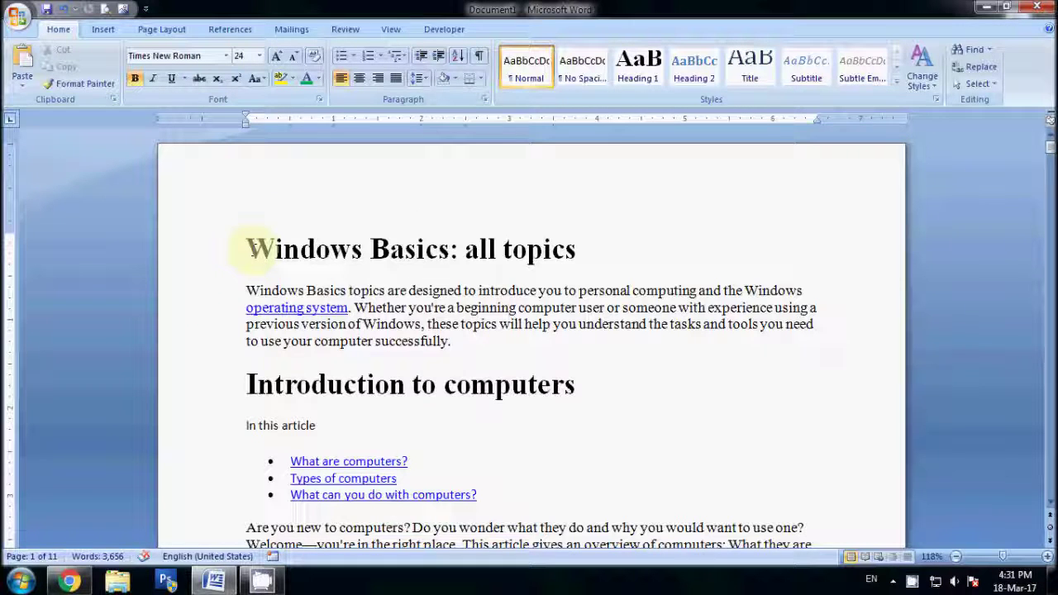
{"action": "left_click_drag", "start_coordinate": [248, 248], "coordinate": [583, 246]}
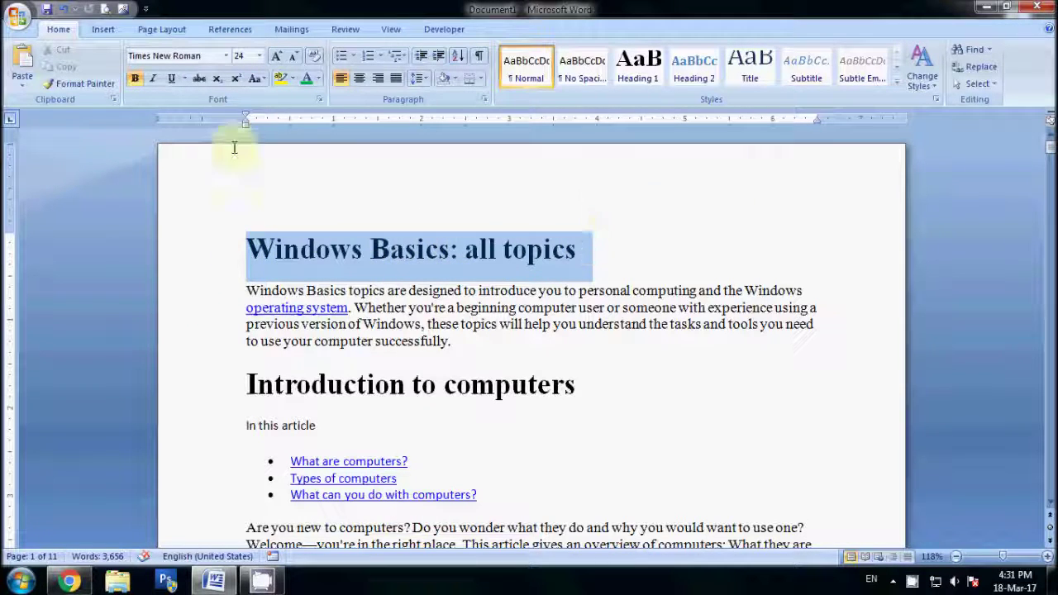
{"action": "left_click", "coordinate": [318, 78]}
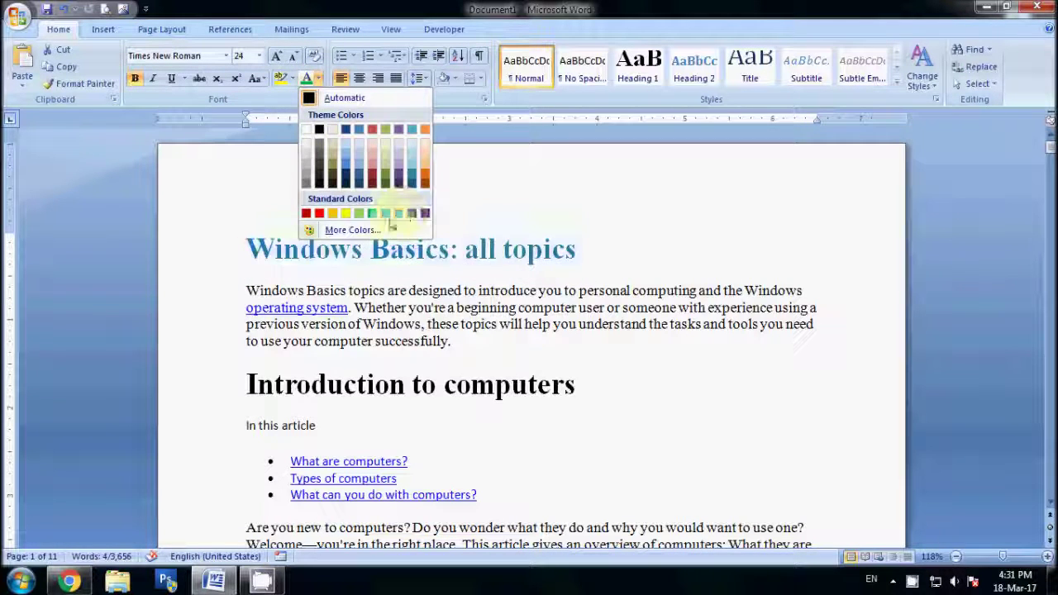
{"action": "left_click", "coordinate": [484, 291]}
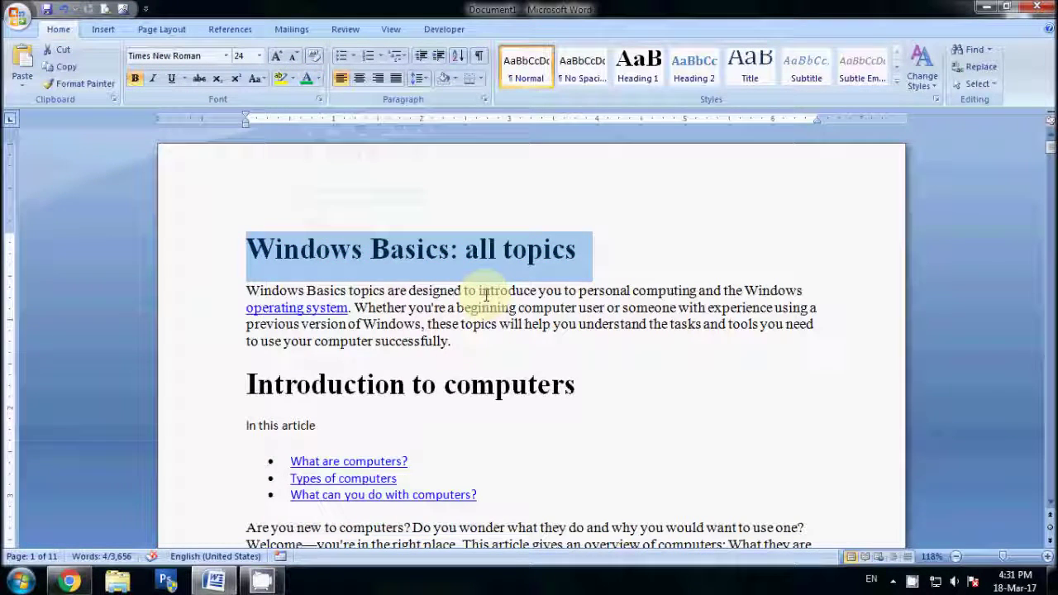
{"action": "left_click", "coordinate": [484, 291]}
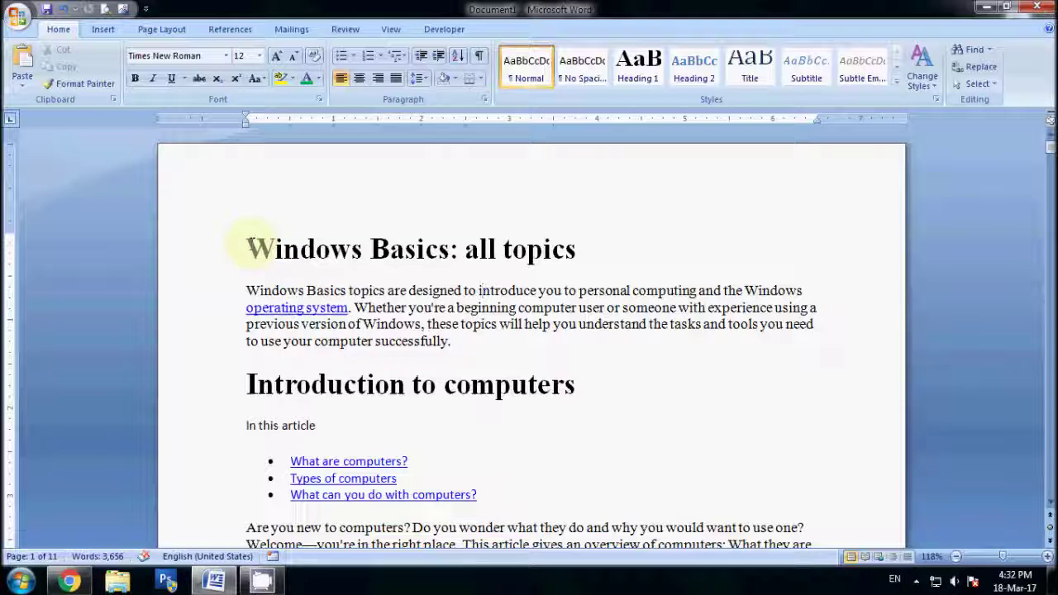
{"action": "left_click", "coordinate": [248, 248]}
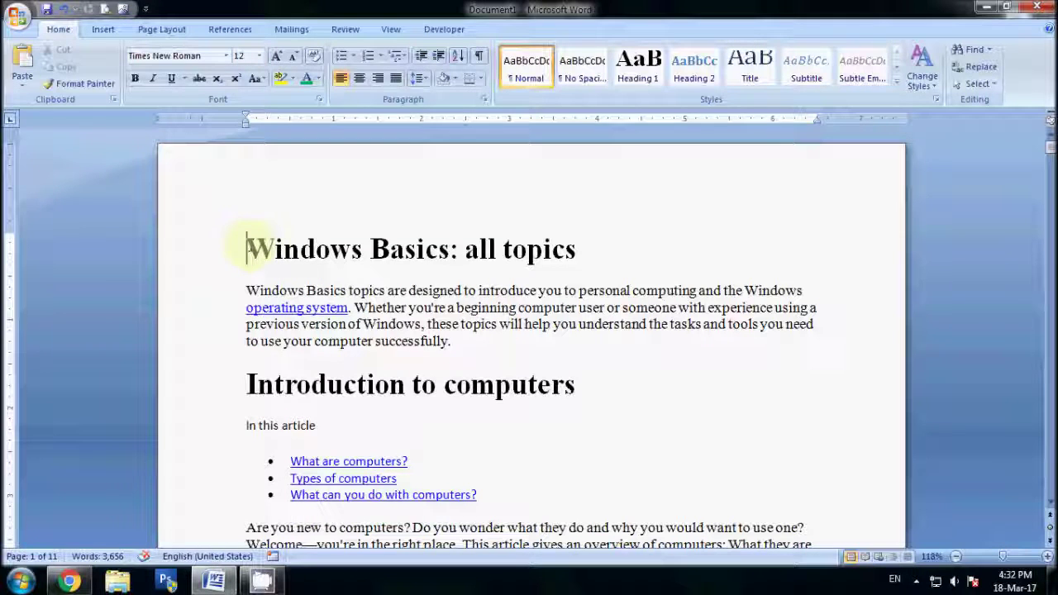
{"action": "mouse_move", "coordinate": [248, 249]}
{"action": "left_mouse_down"}
{"action": "mouse_move", "coordinate": [585, 257]}
{"action": "mouse_move", "coordinate": [619, 394]}
{"action": "left_mouse_up"}
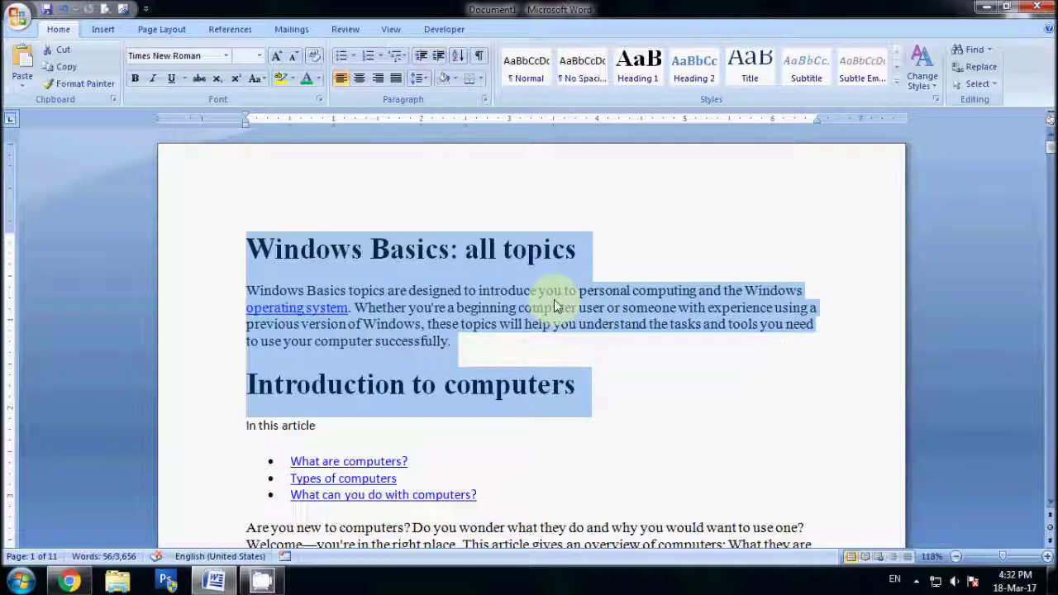
{"action": "left_click", "coordinate": [557, 306]}
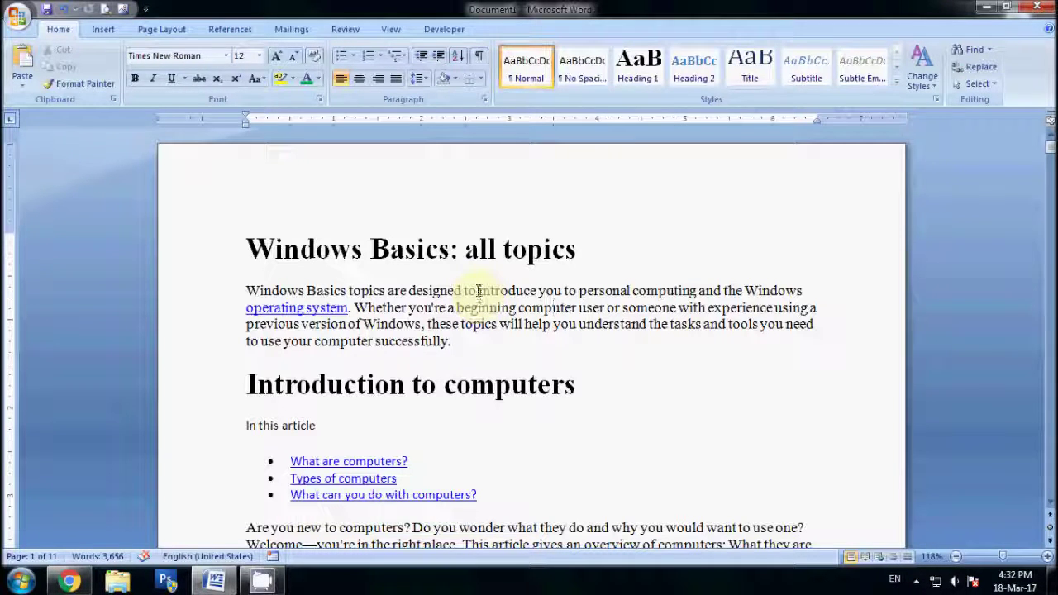
{"action": "left_click_drag", "start_coordinate": [464, 291], "coordinate": [529, 289]}
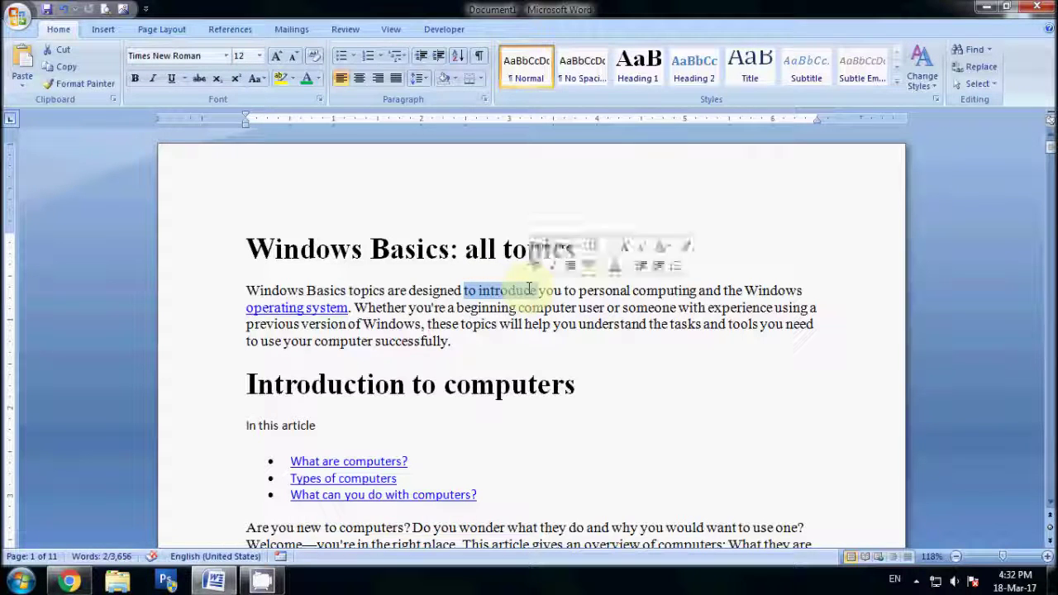
{"action": "left_click", "coordinate": [529, 289]}
{"action": "left_click_drag", "start_coordinate": [410, 291], "coordinate": [510, 308]}
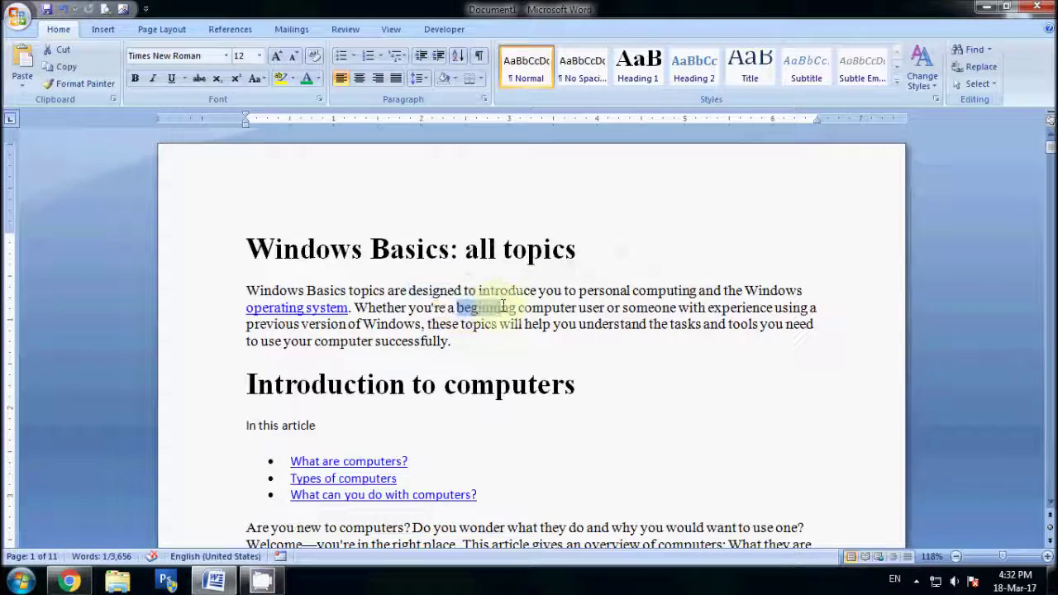
{"action": "left_click", "coordinate": [511, 318]}
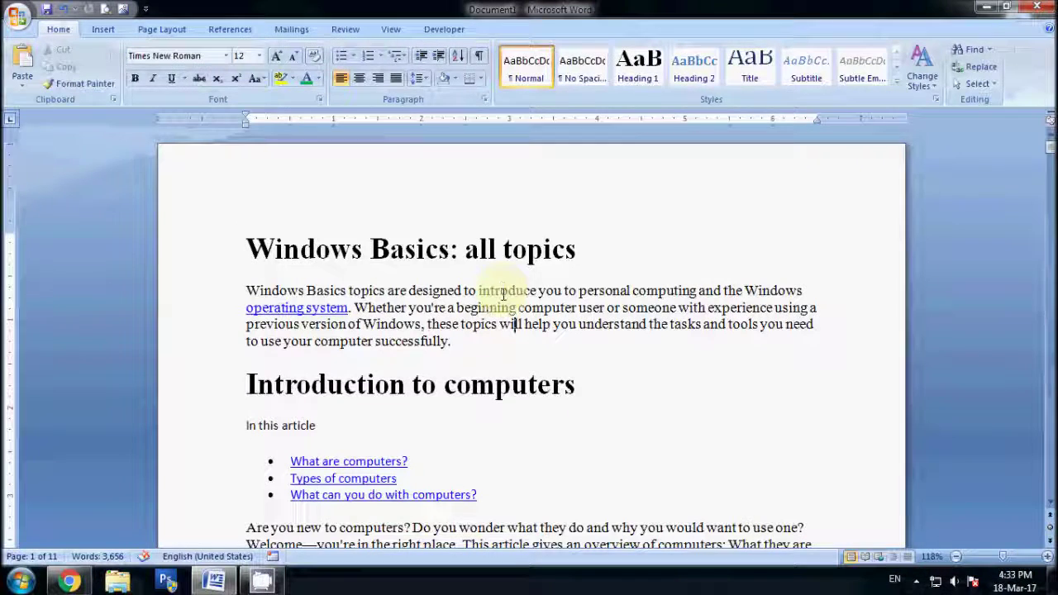
{"action": "double_click", "coordinate": [504, 294]}
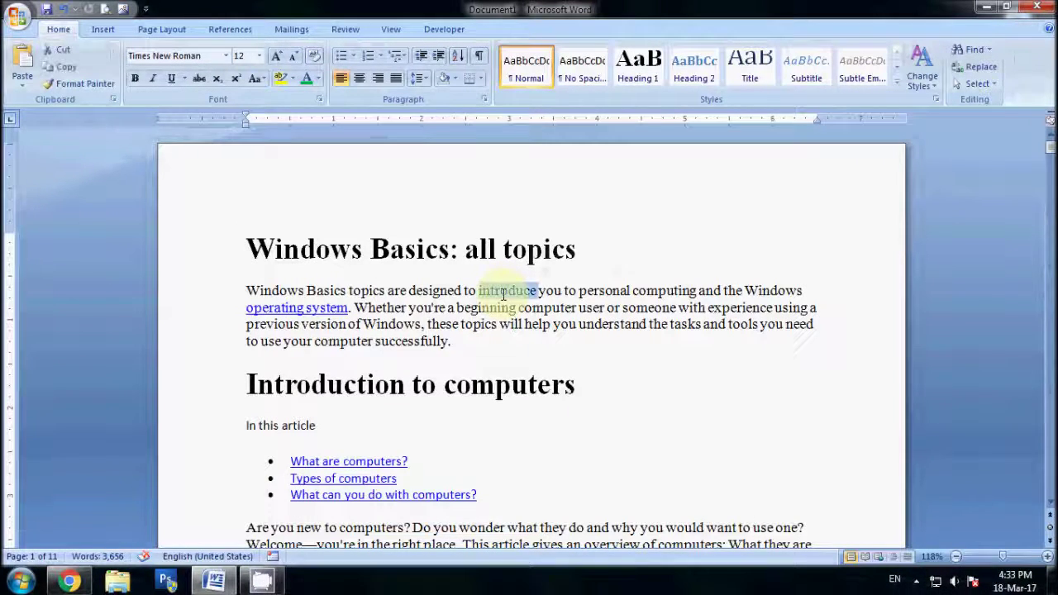
{"action": "double_click", "coordinate": [612, 324]}
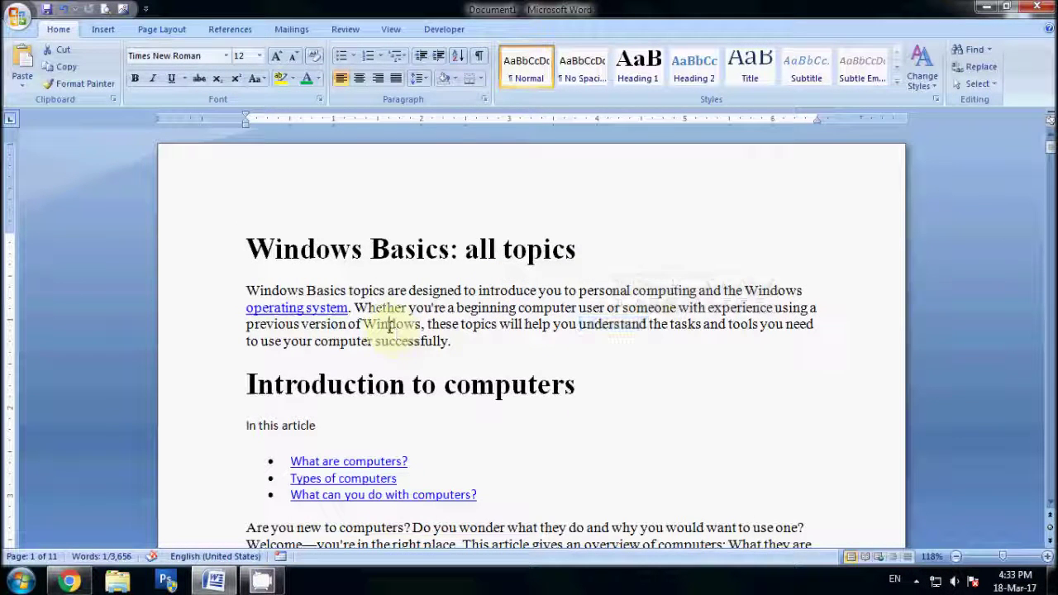
{"action": "double_click", "coordinate": [304, 248]}
{"action": "double_click", "coordinate": [425, 248]}
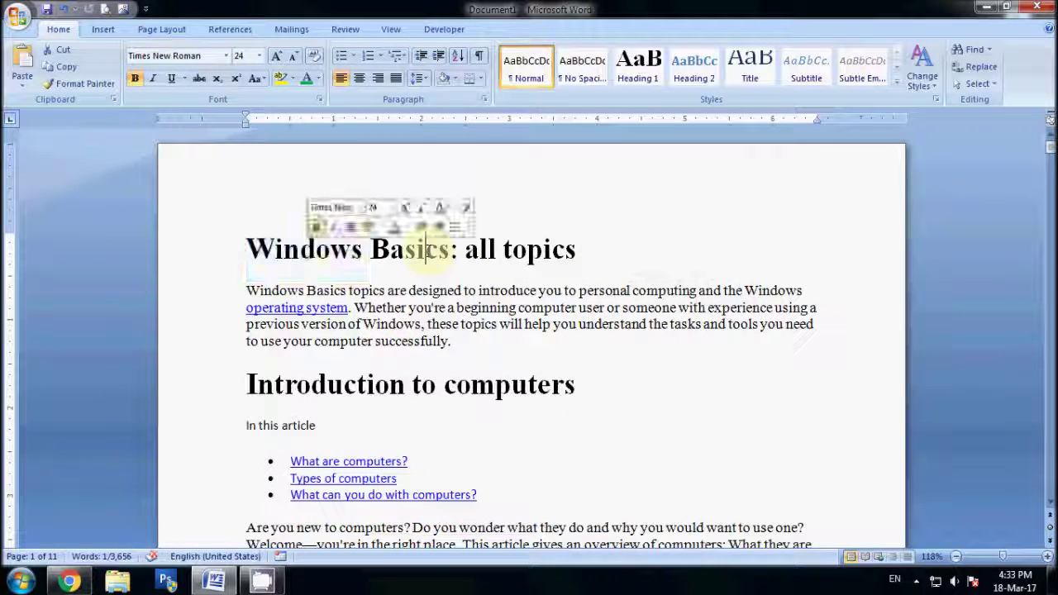
{"action": "left_click", "coordinate": [530, 249]}
{"action": "double_click", "coordinate": [529, 249]}
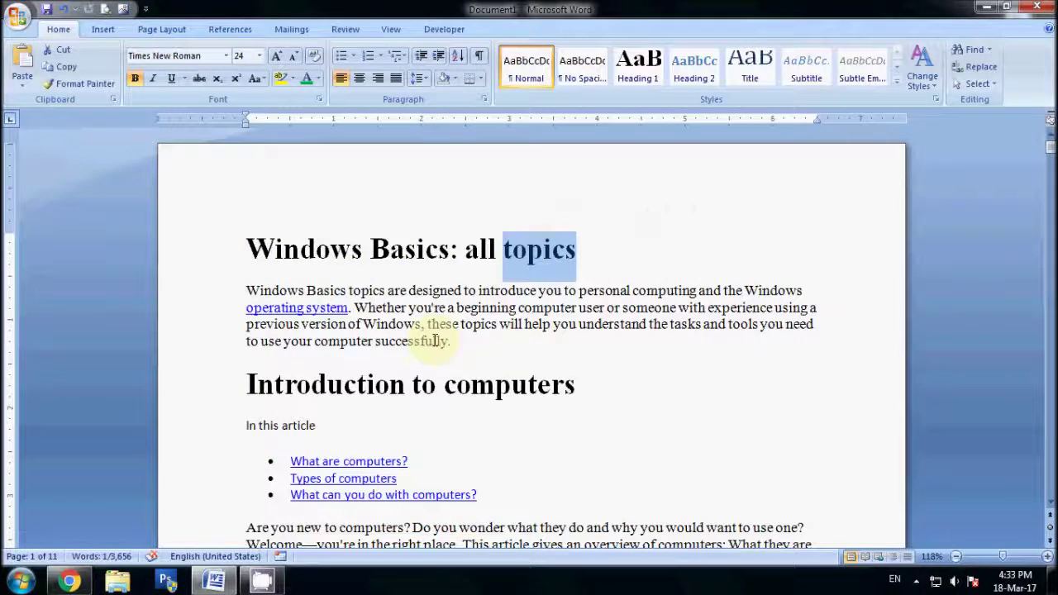
{"action": "double_click", "coordinate": [418, 342]}
{"action": "double_click", "coordinate": [329, 341]}
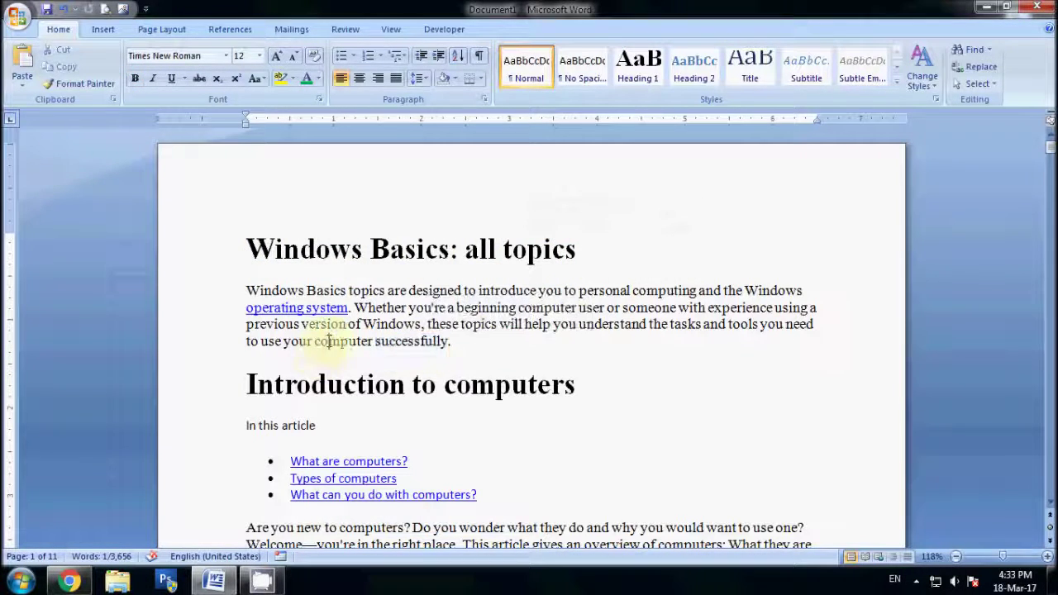
{"action": "double_click", "coordinate": [273, 342]}
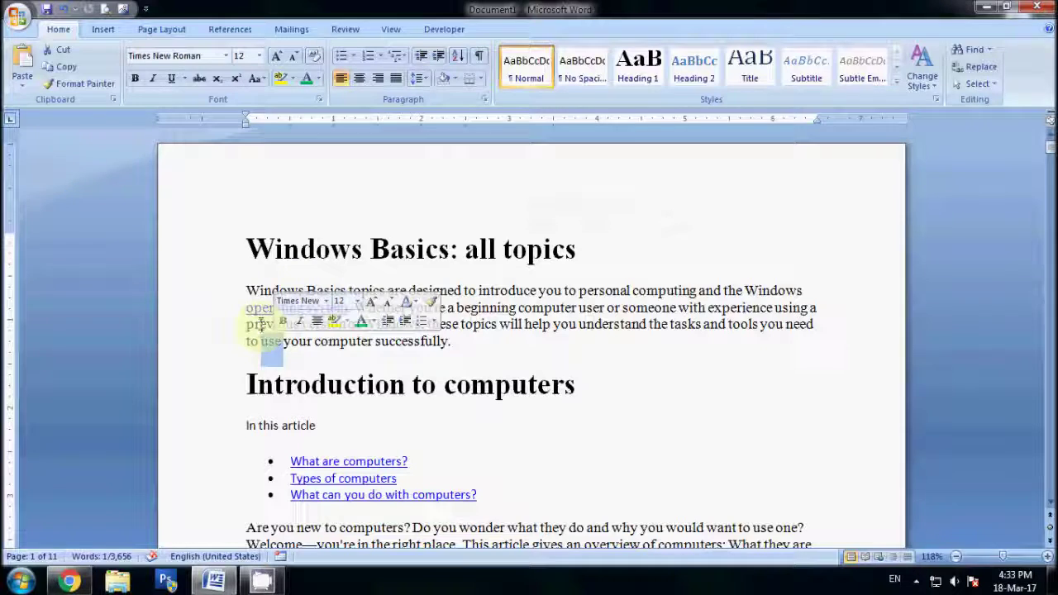
{"action": "double_click", "coordinate": [272, 325]}
{"action": "double_click", "coordinate": [592, 310], "text": "ctrl"}
{"action": "double_click", "coordinate": [594, 328], "text": "ctrl"}
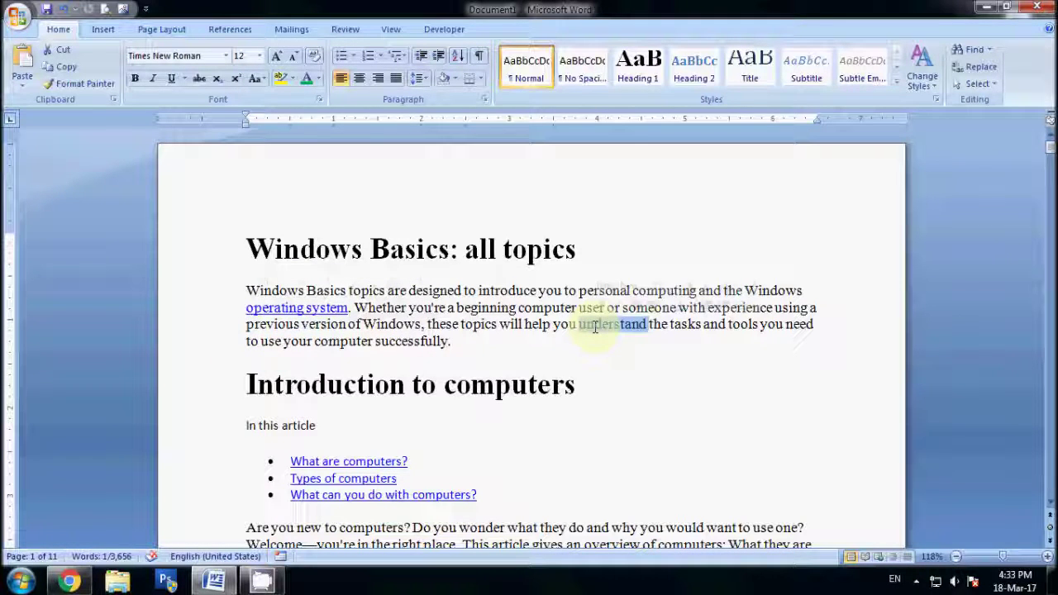
{"action": "left_click", "coordinate": [586, 349]}
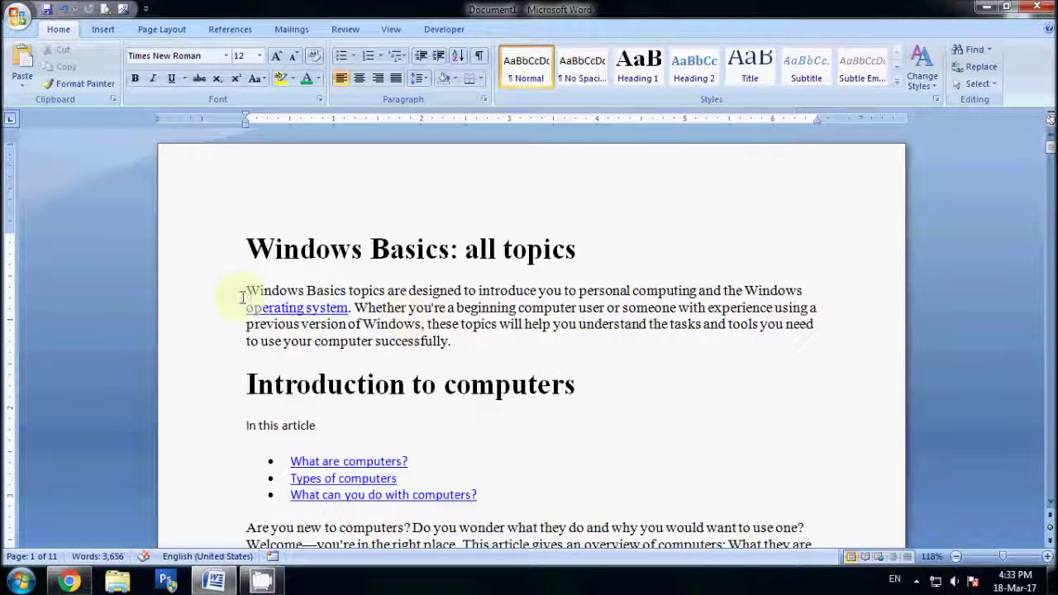
{"action": "mouse_move", "coordinate": [246, 289]}
{"action": "left_mouse_down"}
{"action": "mouse_move", "coordinate": [293, 288]}
{"action": "mouse_move", "coordinate": [598, 355]}
{"action": "left_mouse_up"}
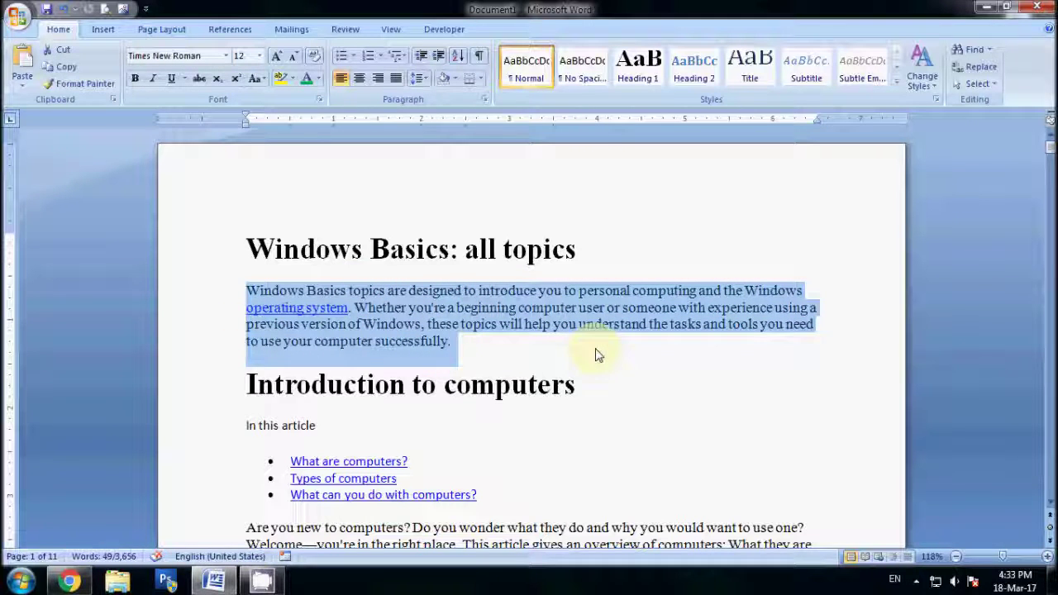
{"action": "scroll", "coordinate": [598, 356], "scroll_direction": "down", "scroll_amount": 1}
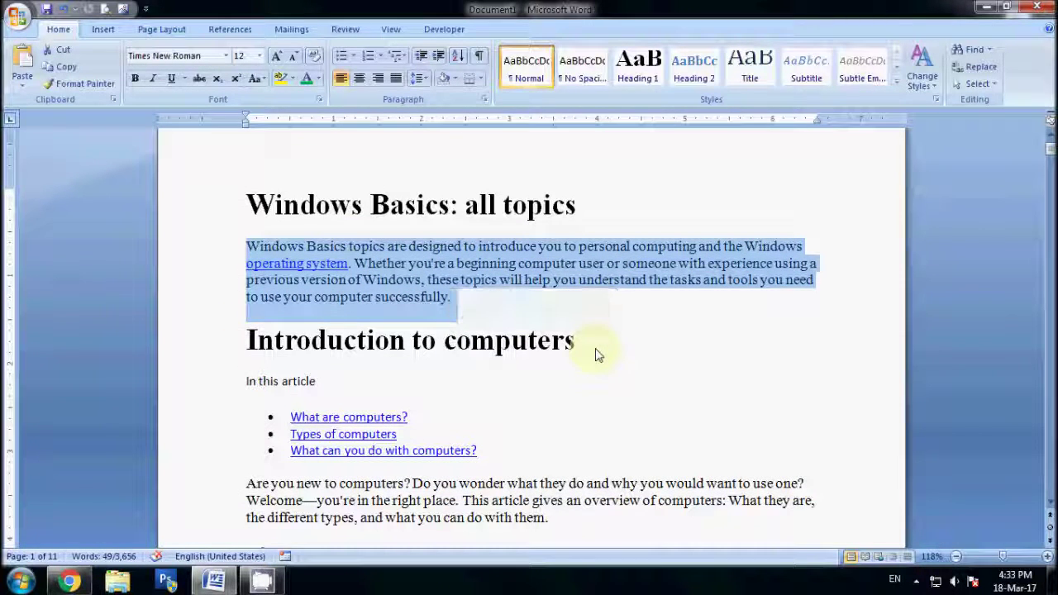
{"action": "left_click", "coordinate": [659, 332]}
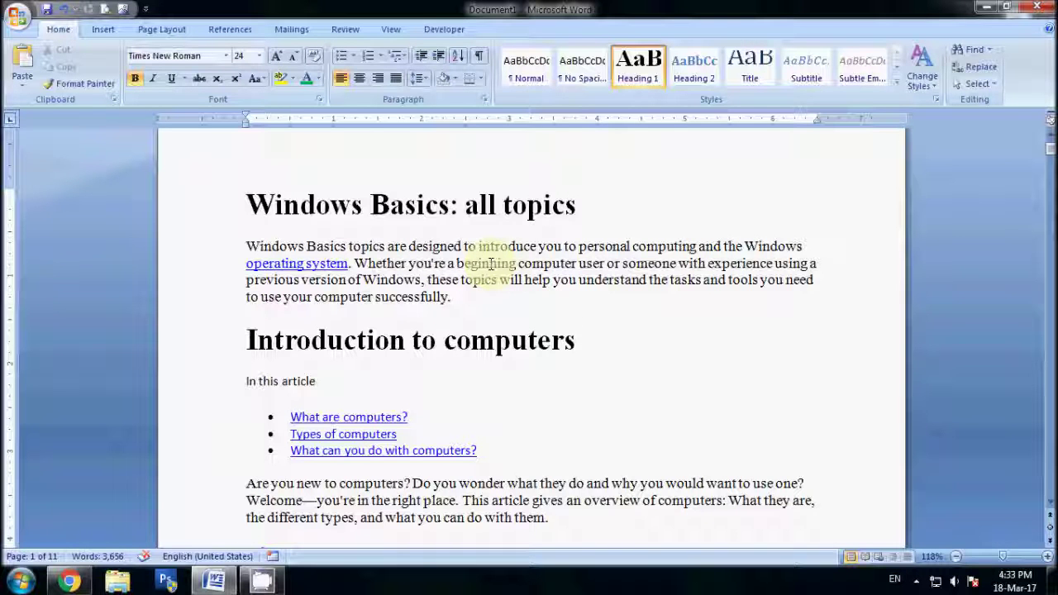
{"action": "left_click", "coordinate": [915, 581]}
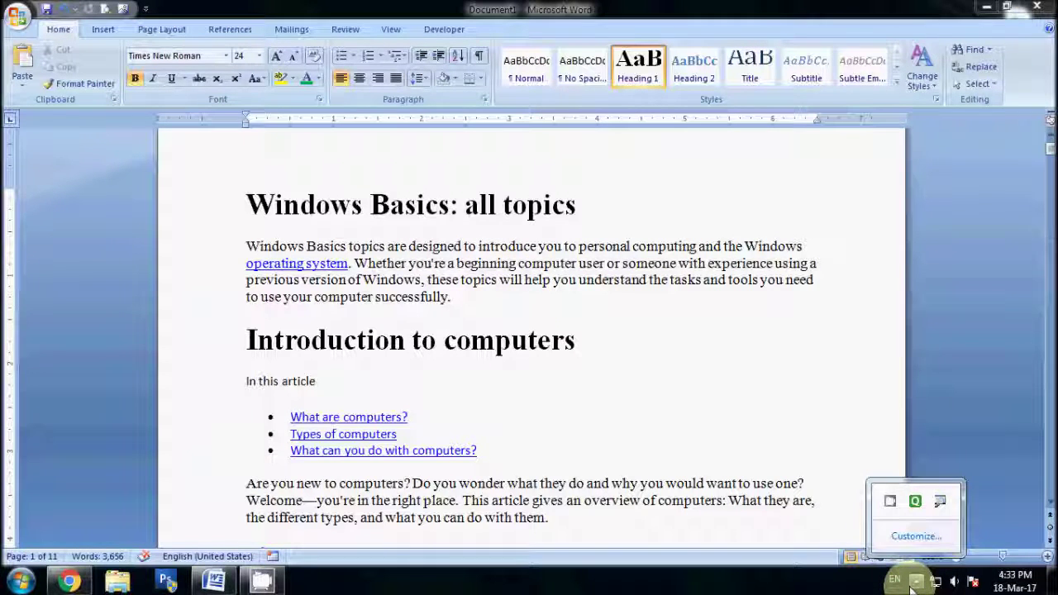
{"action": "triple_click", "coordinate": [430, 264]}
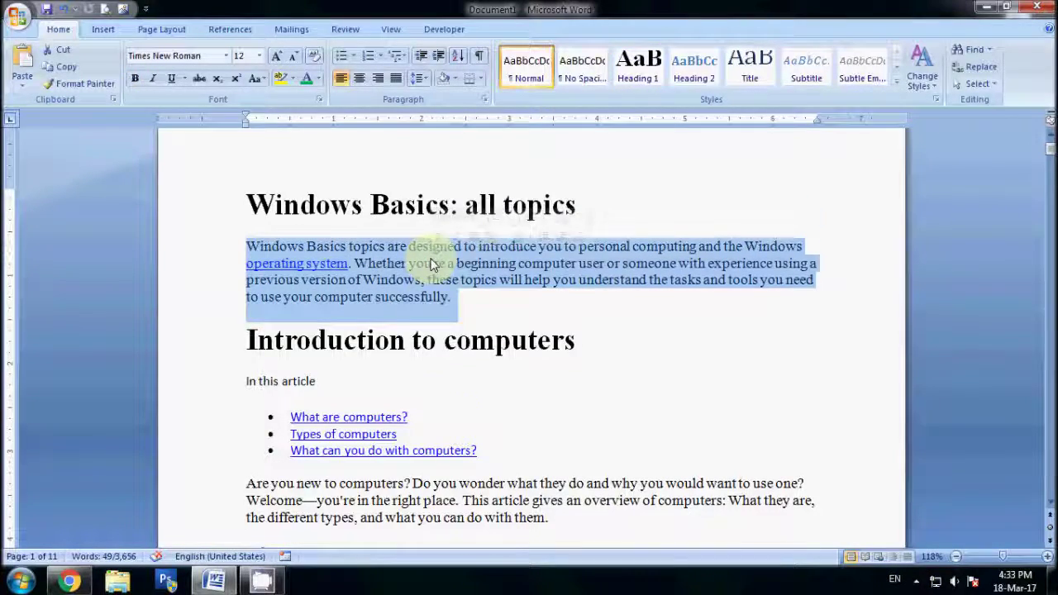
{"action": "scroll", "coordinate": [430, 265], "scroll_direction": "down", "scroll_amount": 3}
{"action": "left_click", "coordinate": [443, 366]}
{"action": "triple_click", "coordinate": [442, 366]}
{"action": "scroll", "coordinate": [446, 364], "scroll_direction": "down", "scroll_amount": 3}
{"action": "left_click", "coordinate": [449, 359]}
{"action": "triple_click", "coordinate": [450, 358]}
{"action": "scroll", "coordinate": [451, 359], "scroll_direction": "down", "scroll_amount": 2}
{"action": "left_click", "coordinate": [450, 364]}
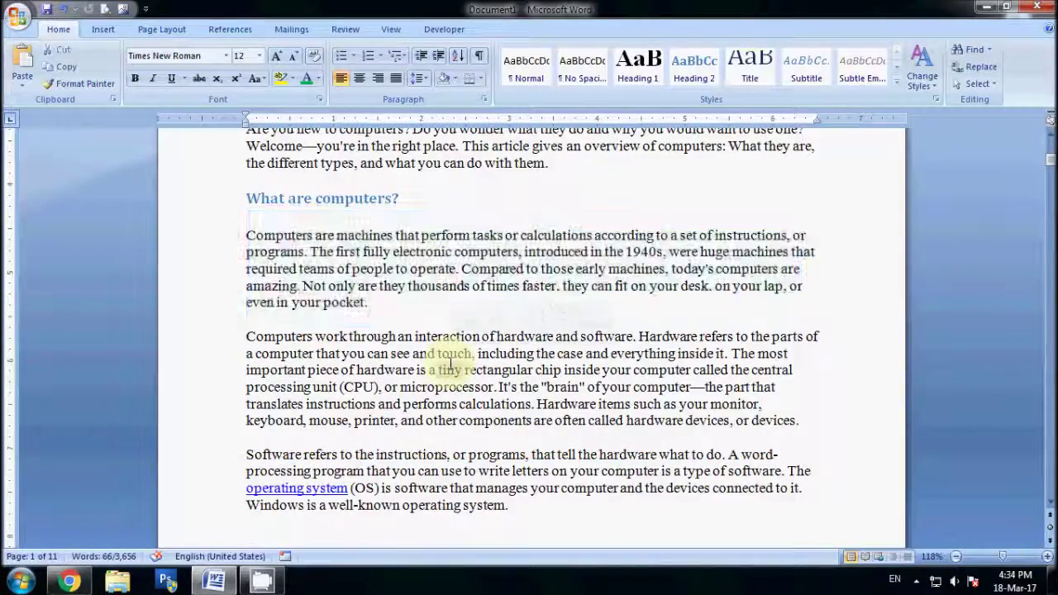
{"action": "triple_click", "coordinate": [451, 364]}
{"action": "scroll", "coordinate": [451, 363], "scroll_direction": "up", "scroll_amount": 1}
{"action": "scroll", "coordinate": [450, 364], "scroll_direction": "up", "scroll_amount": 2}
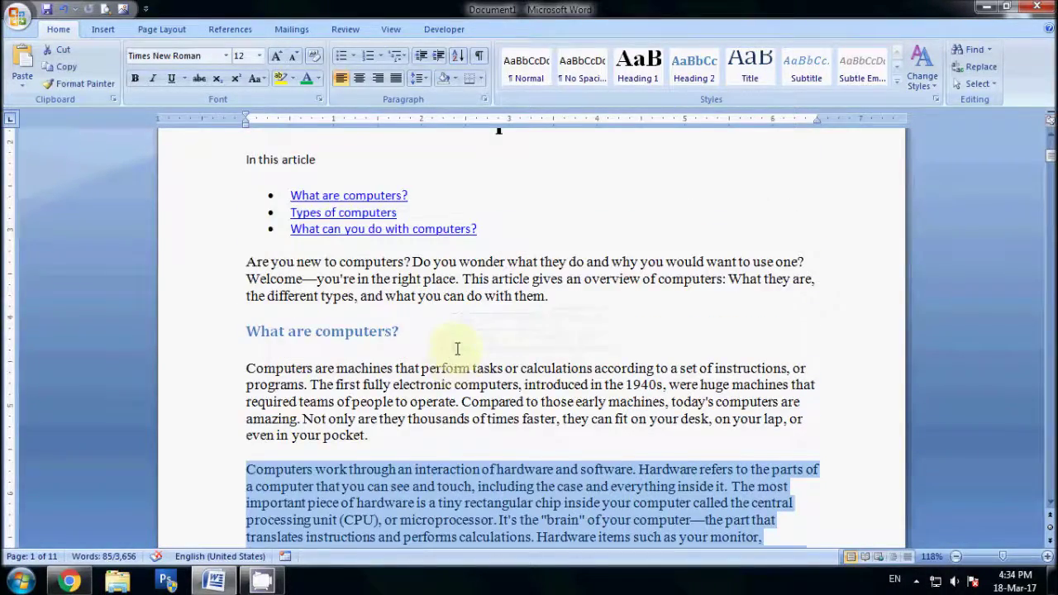
{"action": "scroll", "coordinate": [456, 349], "scroll_direction": "up", "scroll_amount": 2}
{"action": "scroll", "coordinate": [496, 343], "scroll_direction": "up", "scroll_amount": 3}
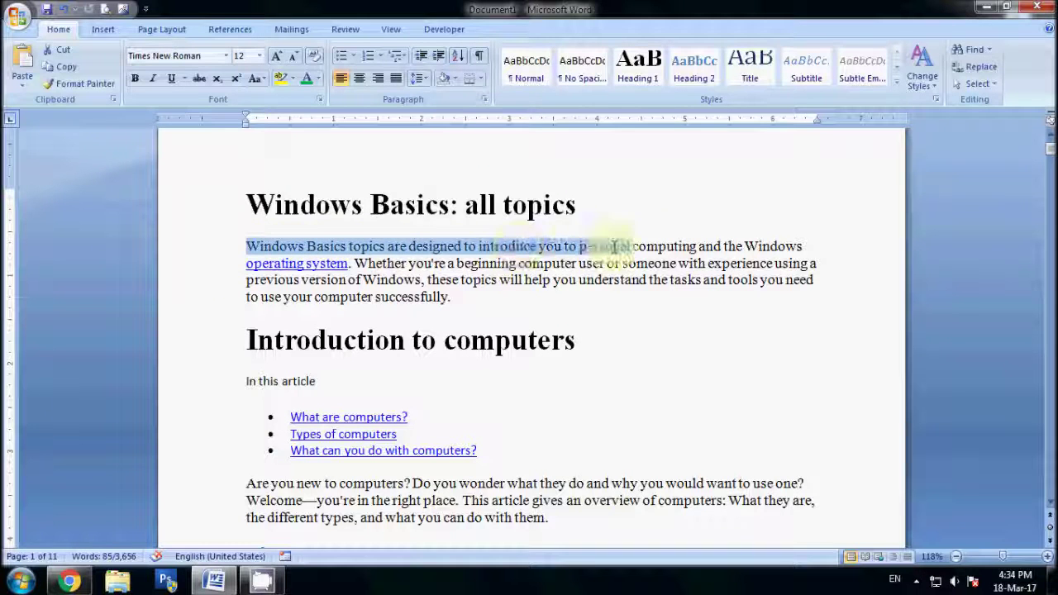
{"action": "left_click_drag", "start_coordinate": [246, 246], "coordinate": [731, 262]}
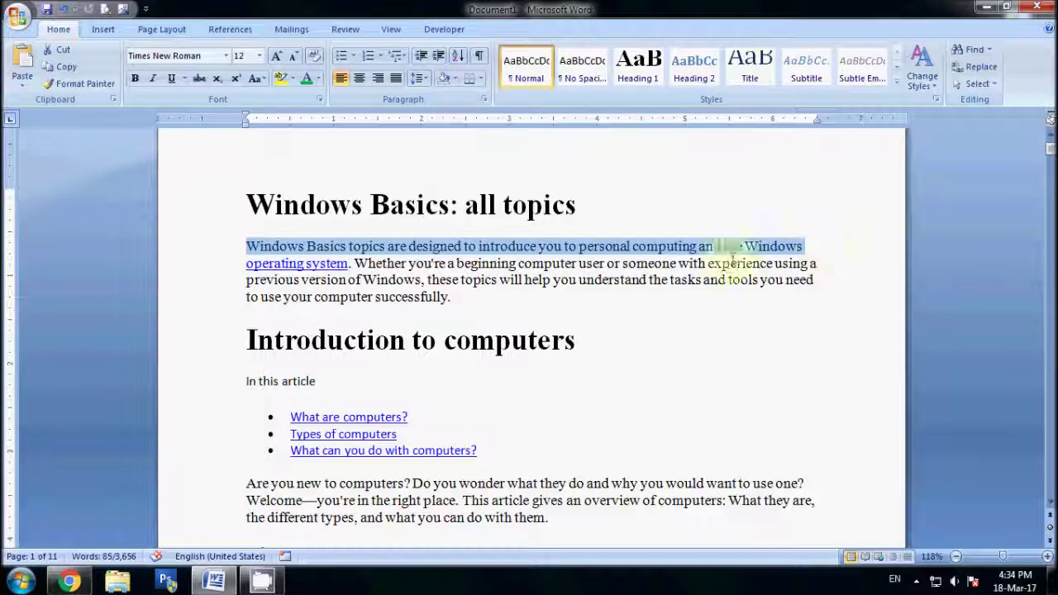
{"action": "left_click", "coordinate": [479, 279]}
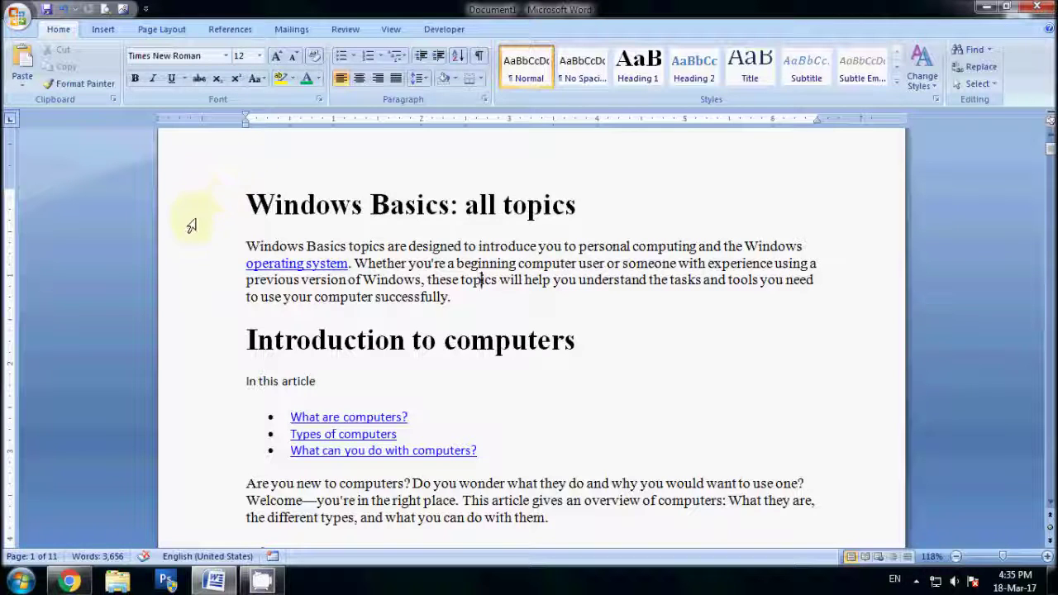
{"action": "left_click_drag", "start_coordinate": [189, 252], "coordinate": [193, 286]}
Step: Select single intro lines and the words 'Windows Basics topics', then deselect
{"action": "left_click", "coordinate": [199, 297]}
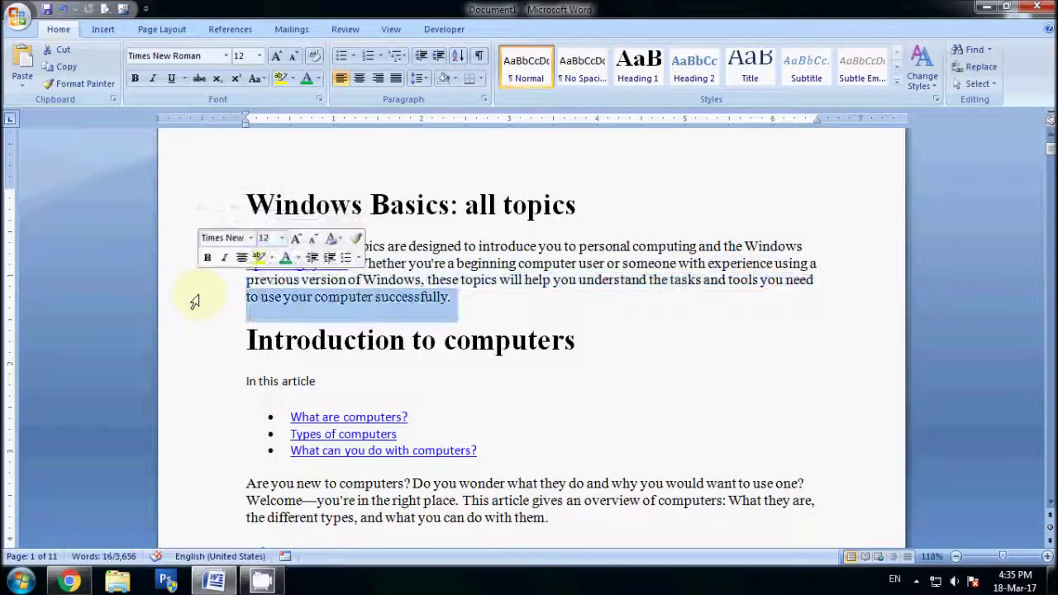
{"action": "scroll", "coordinate": [201, 300], "scroll_direction": "down", "scroll_amount": 1}
{"action": "left_click", "coordinate": [207, 456]}
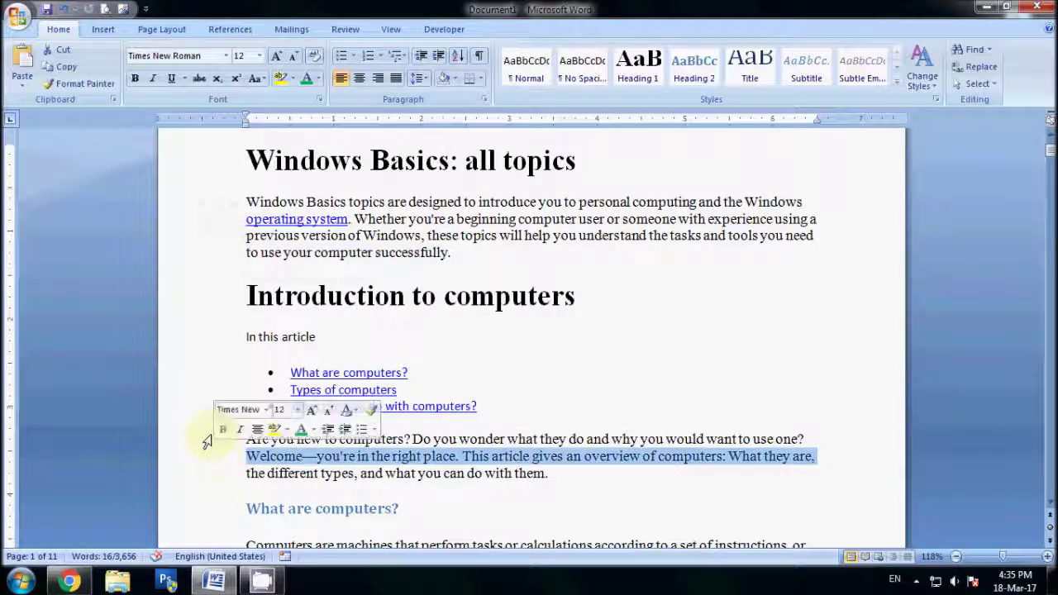
{"action": "left_click", "coordinate": [181, 444]}
{"action": "left_click", "coordinate": [571, 439]}
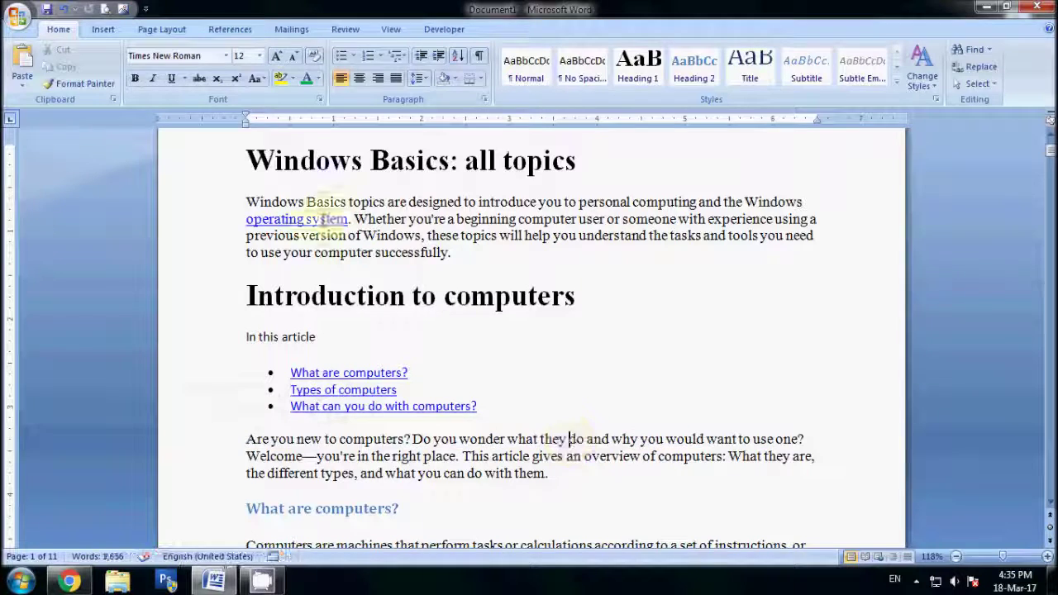
{"action": "left_click_drag", "start_coordinate": [246, 201], "coordinate": [759, 217]}
{"action": "left_click", "coordinate": [488, 216]}
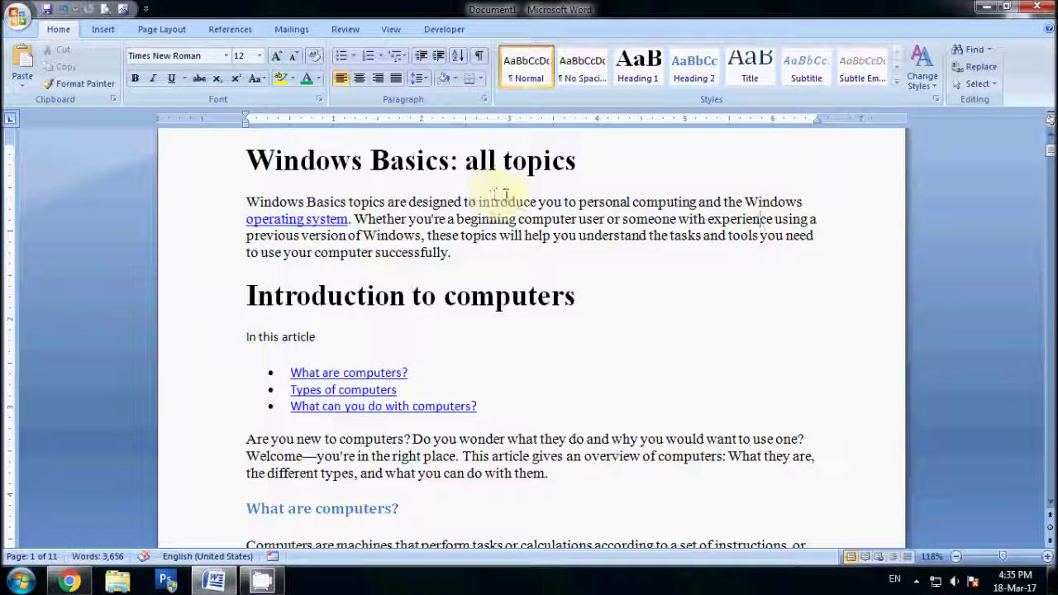
Step: Select the first paragraph's second line, the operating system line, then its last two lines
{"action": "left_click", "coordinate": [185, 206]}
{"action": "left_click", "coordinate": [187, 222]}
{"action": "left_click_drag", "start_coordinate": [187, 242], "coordinate": [177, 276]}
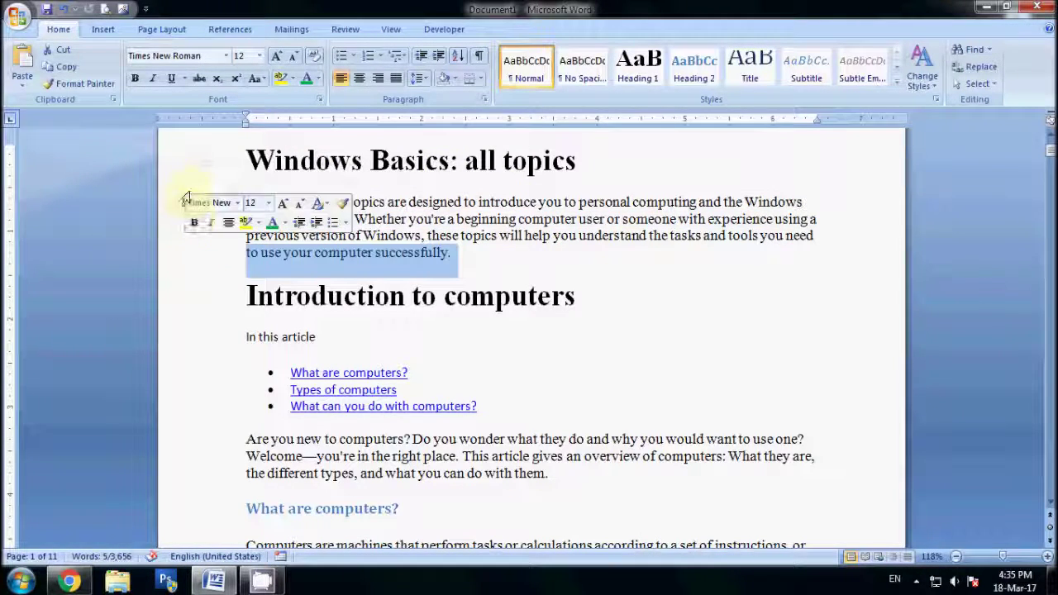
{"action": "left_click", "coordinate": [478, 161]}
Step: Select whole paragraphs from the margin, deselect before 'introduce', and open the Start menu
{"action": "double_click", "coordinate": [193, 217]}
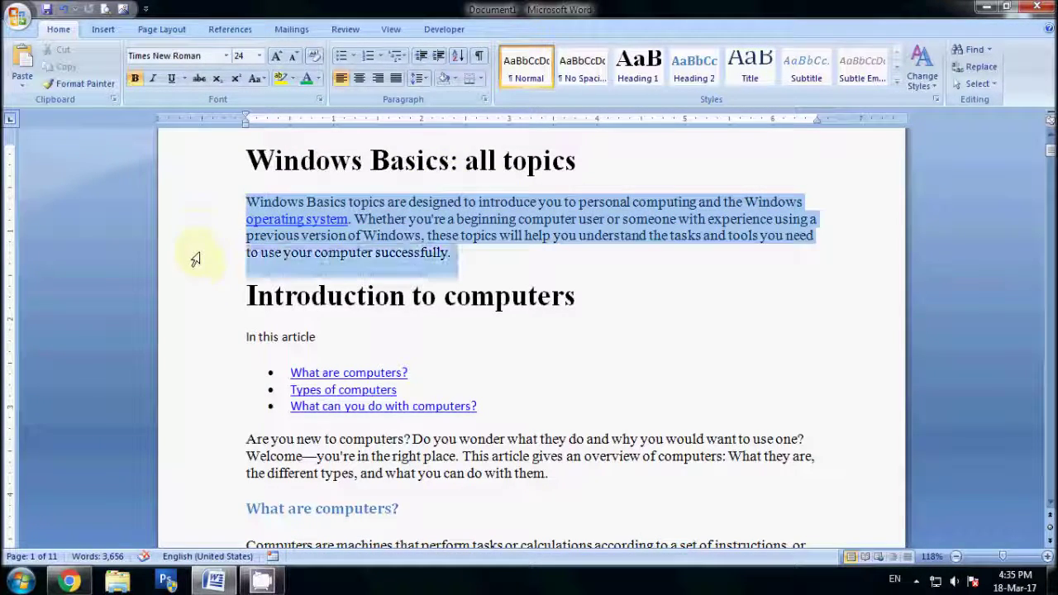
{"action": "scroll", "coordinate": [201, 286], "scroll_direction": "down", "scroll_amount": 2}
{"action": "left_click_drag", "start_coordinate": [195, 346], "coordinate": [201, 425]}
{"action": "scroll", "coordinate": [201, 389], "scroll_direction": "down", "scroll_amount": 2}
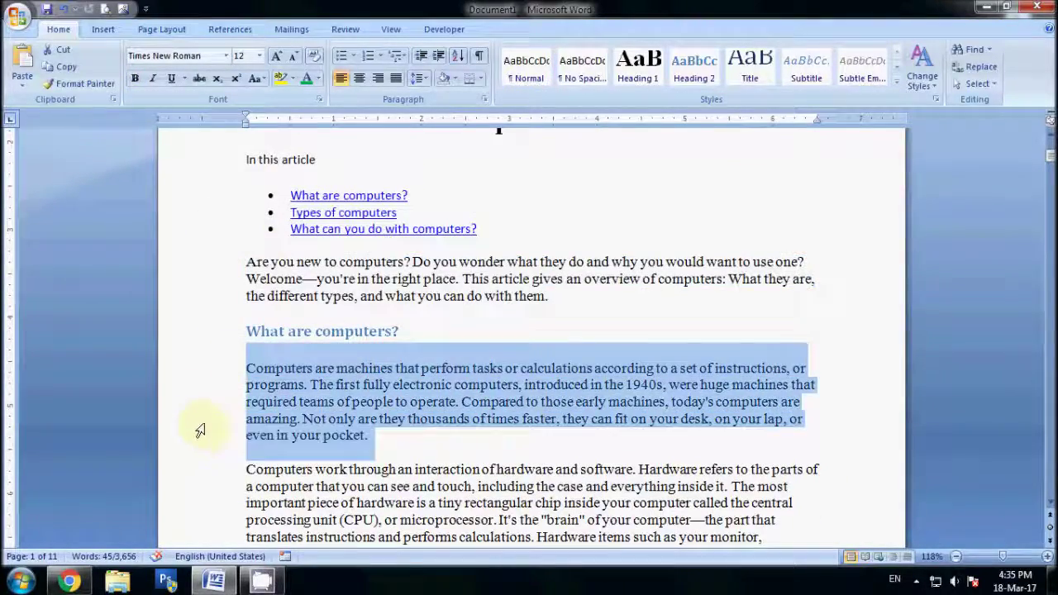
{"action": "scroll", "coordinate": [201, 427], "scroll_direction": "down", "scroll_amount": 1}
{"action": "left_click", "coordinate": [522, 329]}
{"action": "scroll", "coordinate": [522, 328], "scroll_direction": "up", "scroll_amount": 5}
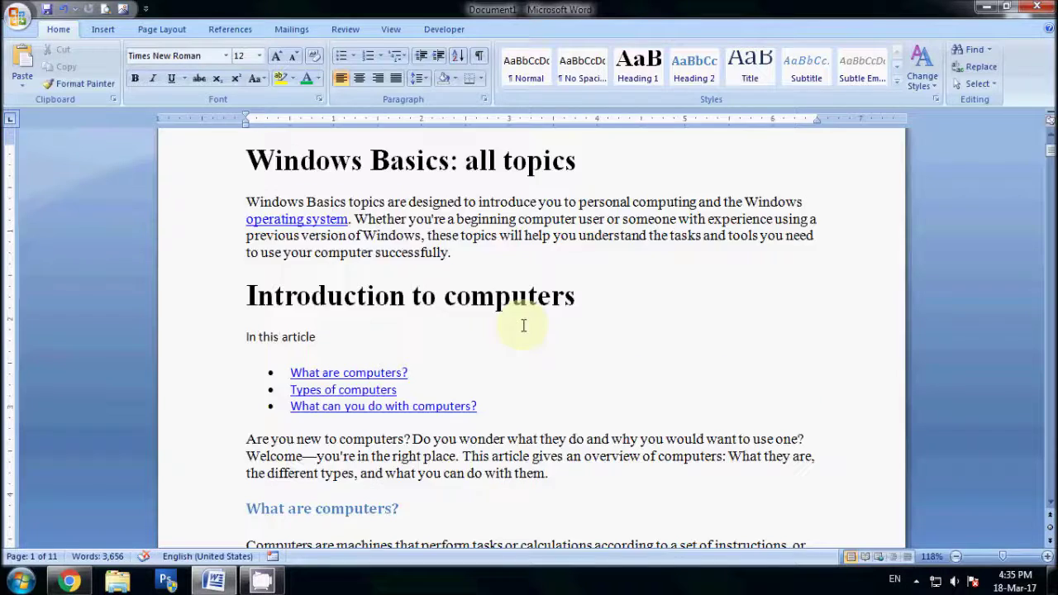
{"action": "scroll", "coordinate": [513, 314], "scroll_direction": "up", "scroll_amount": 2}
{"action": "left_click", "coordinate": [481, 290]}
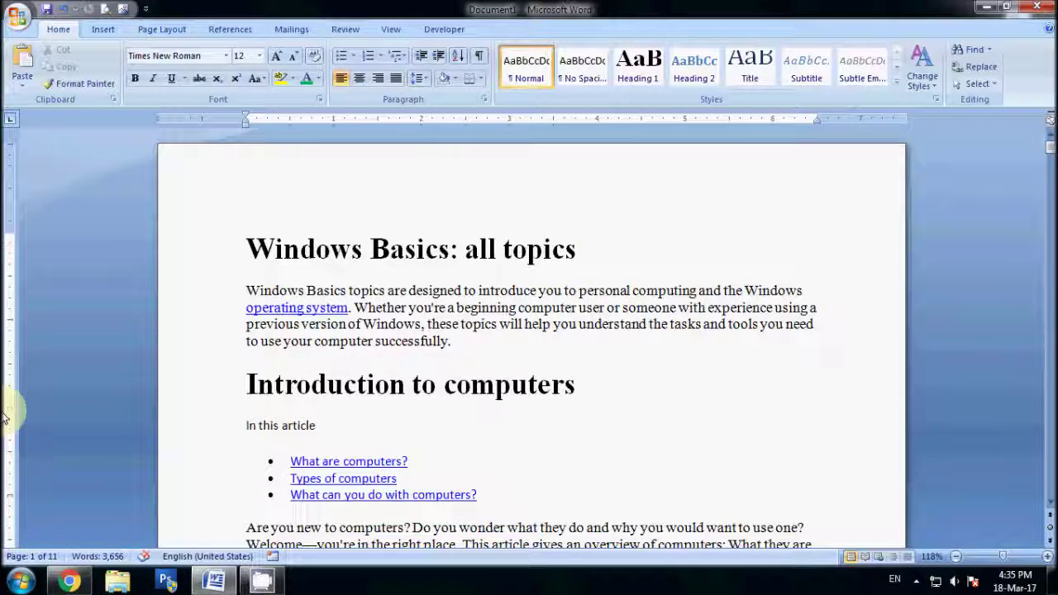
{"action": "left_click", "coordinate": [18, 581]}
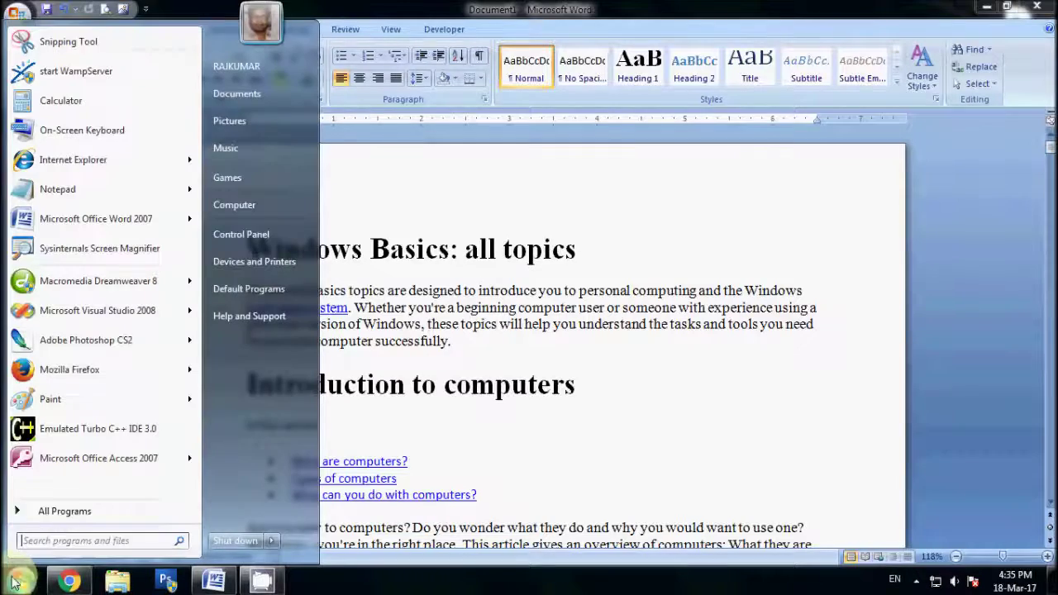
Step: Launch the On-Screen Keyboard, release the latched Ctrl key, and minimize it to the taskbar
{"action": "left_click", "coordinate": [114, 145]}
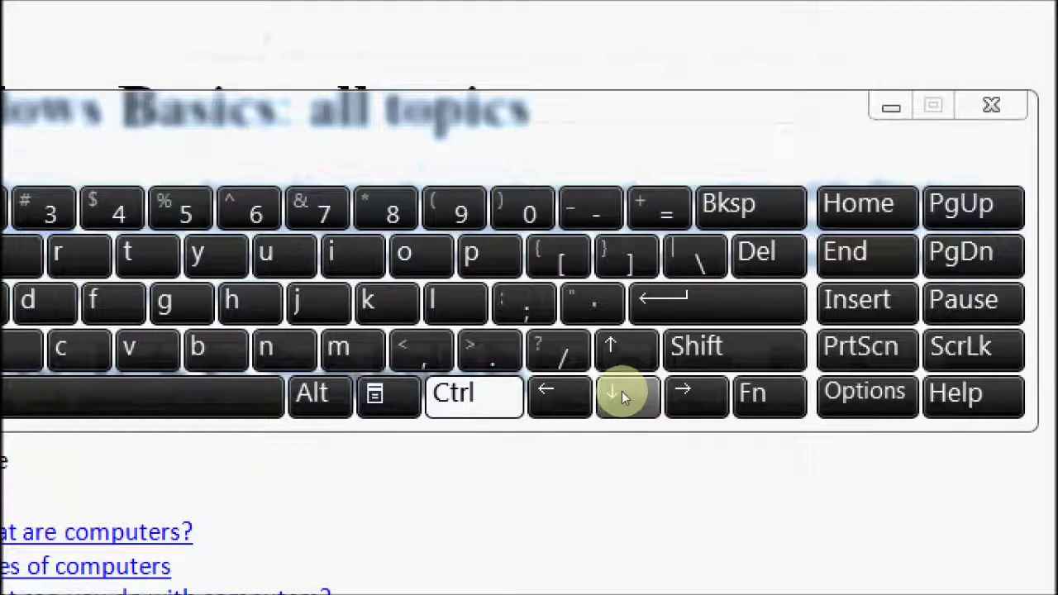
{"action": "left_click", "coordinate": [622, 395]}
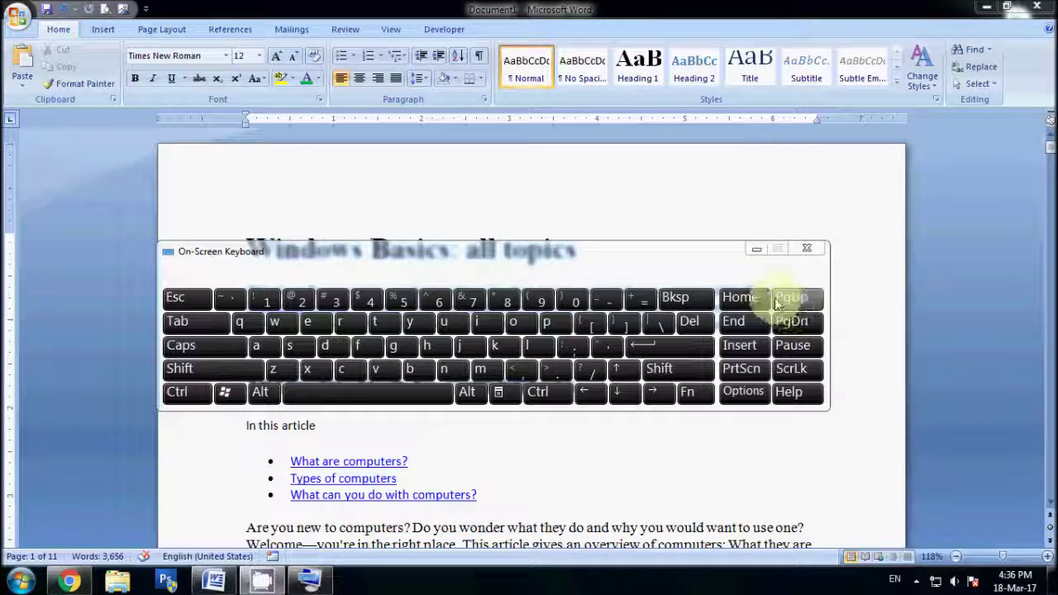
{"action": "left_click", "coordinate": [755, 249]}
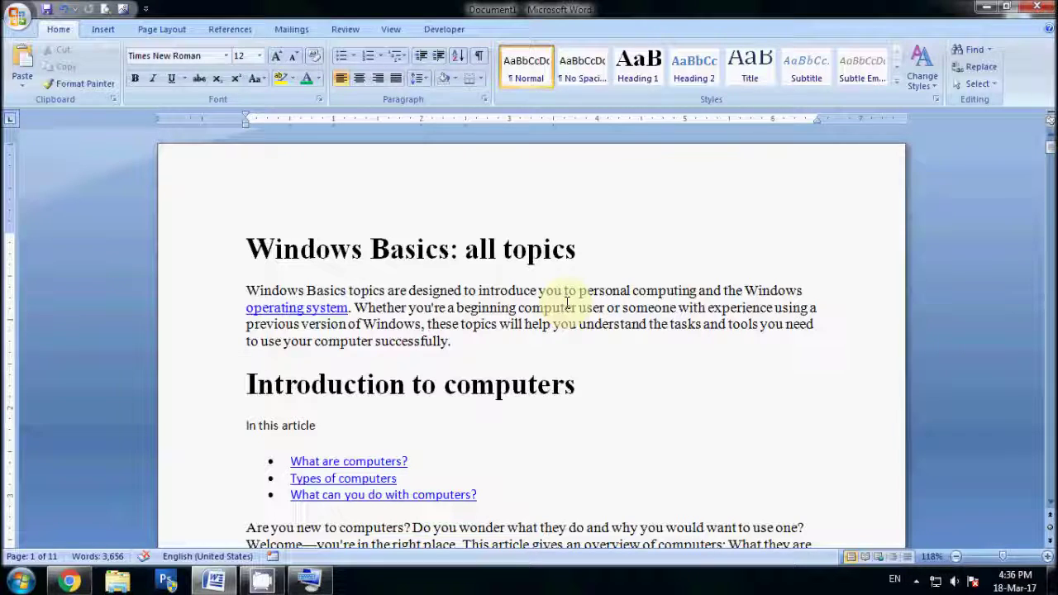
{"action": "key", "text": "Down"}
{"action": "key", "text": "Down"}
{"action": "key", "text": "Down"}
{"action": "key", "text": "Down"}
{"action": "key", "text": "Down"}
{"action": "key", "text": "Down"}
{"action": "key", "text": "Down"}
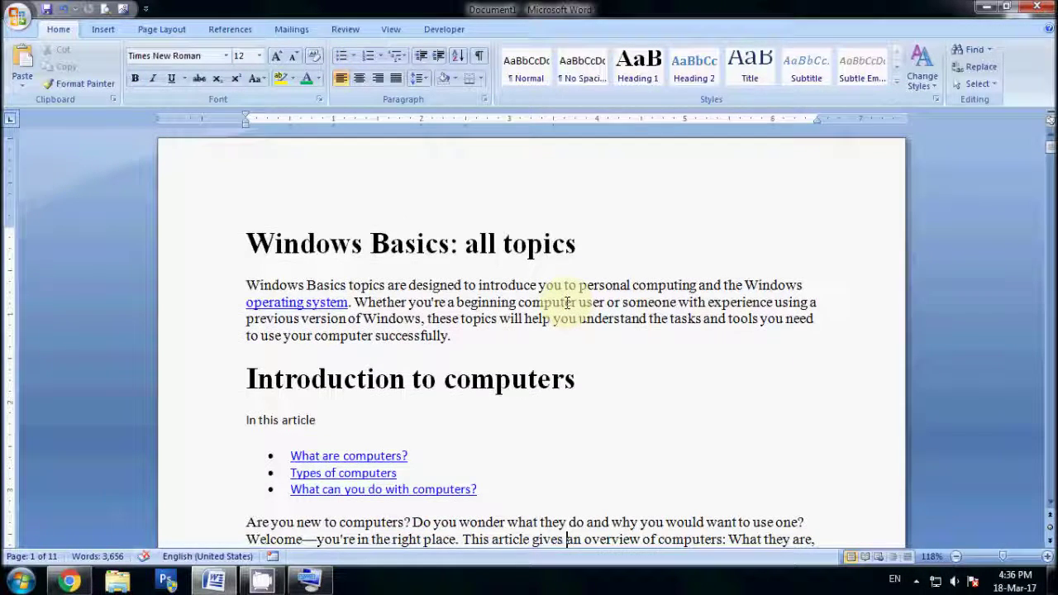
{"action": "key", "text": "Left"}
{"action": "key", "text": "Left"}
{"action": "key", "text": "Left"}
{"action": "key", "text": "Left"}
{"action": "key", "text": "Left"}
{"action": "key", "text": "Right"}
{"action": "key", "text": "Right"}
{"action": "key", "text": "Right"}
{"action": "key", "text": "Right"}
{"action": "key", "text": "Right"}
{"action": "left_click", "coordinate": [307, 284]}
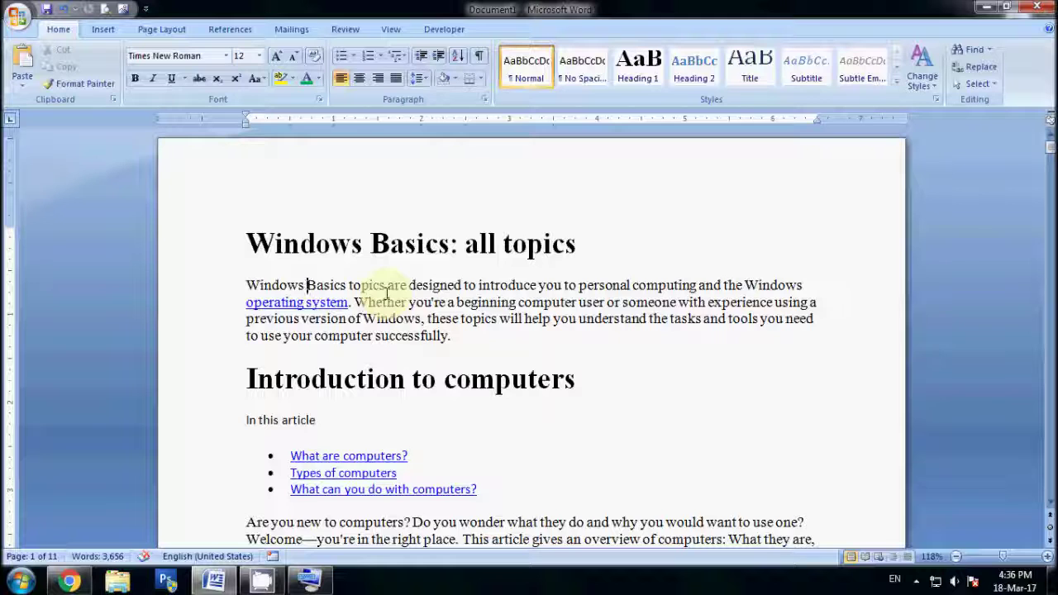
{"action": "key", "text": "ctrl+Right"}
{"action": "key", "text": "ctrl+Right"}
{"action": "key", "text": "ctrl+Right"}
{"action": "key", "text": "Right"}
{"action": "key", "text": "Right"}
{"action": "key", "text": "Right"}
{"action": "key", "text": "Right"}
{"action": "key", "text": "Right"}
{"action": "key", "text": "Right"}
{"action": "key", "text": "Right"}
{"action": "key", "text": "Right"}
{"action": "key", "text": "Right"}
{"action": "key", "text": "Right"}
{"action": "key", "text": "Left"}
{"action": "key", "text": "Left"}
{"action": "key", "text": "Left"}
{"action": "key", "text": "Left"}
{"action": "key", "text": "Left"}
{"action": "key", "text": "Left"}
{"action": "key", "text": "Left"}
{"action": "key", "text": "Left"}
{"action": "key", "text": "Left"}
{"action": "key", "text": "Left"}
{"action": "key", "text": "Left"}
{"action": "key", "text": "Left"}
{"action": "key", "text": "Left"}
{"action": "key", "text": "Left"}
{"action": "key", "text": "Left"}
{"action": "key", "text": "Left"}
{"action": "key", "text": "Left"}
{"action": "key", "text": "Left"}
{"action": "key", "text": "Left"}
{"action": "key", "text": "Left"}
{"action": "key", "text": "Left"}
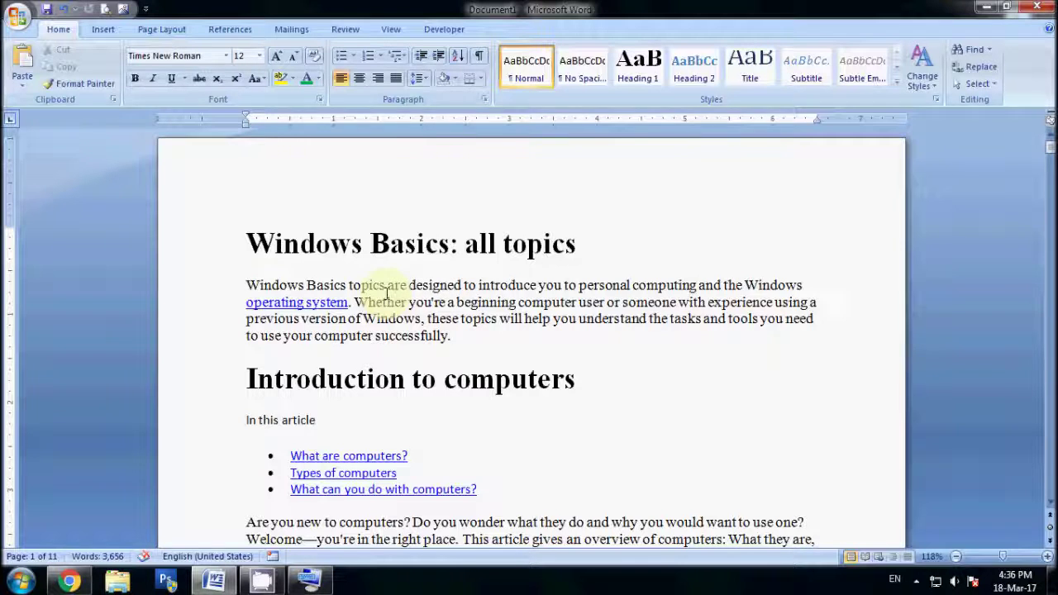
{"action": "left_click", "coordinate": [309, 288]}
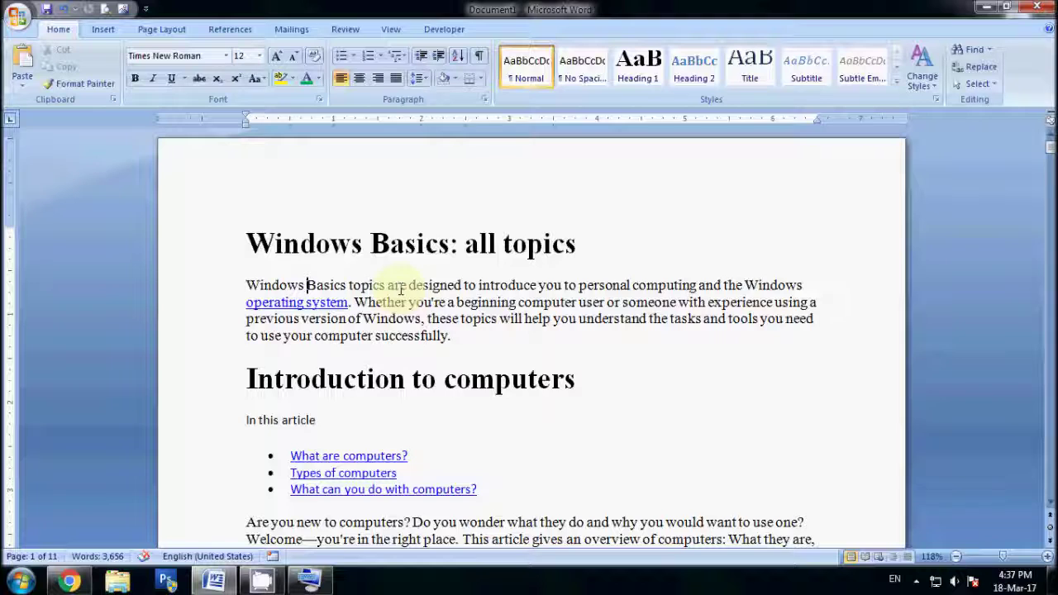
{"action": "key", "text": "Right"}
{"action": "key", "text": "ctrl+Right"}
{"action": "key", "text": "Right"}
{"action": "key", "text": "Right"}
{"action": "key", "text": "Right"}
{"action": "key", "text": "Right"}
{"action": "key", "text": "Right"}
{"action": "key", "text": "Right"}
{"action": "key", "text": "Right"}
{"action": "key", "text": "Right"}
{"action": "key", "text": "Right"}
{"action": "key", "text": "Right"}
{"action": "key", "text": "Right"}
{"action": "key", "text": "Right"}
{"action": "key", "text": "Right"}
{"action": "key", "text": "Right"}
{"action": "key", "text": "Right"}
{"action": "key", "text": "Right"}
{"action": "key", "text": "Right"}
{"action": "key", "text": "Right"}
{"action": "key", "text": "Right"}
{"action": "key", "text": "Right"}
{"action": "key", "text": "Right"}
{"action": "key", "text": "Right"}
{"action": "key", "text": "Right"}
{"action": "key", "text": "Right"}
{"action": "key", "text": "Right"}
{"action": "key", "text": "Right"}
{"action": "key", "text": "Right"}
{"action": "key", "text": "Right"}
{"action": "key", "text": "Right"}
{"action": "key", "text": "Right"}
{"action": "key", "text": "Right"}
{"action": "key", "text": "Right"}
{"action": "key", "text": "Right"}
{"action": "key", "text": "Left"}
{"action": "key", "text": "Left"}
{"action": "key", "text": "Left"}
{"action": "key", "text": "Left"}
{"action": "key", "text": "Left"}
{"action": "key", "text": "Left"}
{"action": "key", "text": "Left"}
{"action": "key", "text": "Left"}
{"action": "key", "text": "Left"}
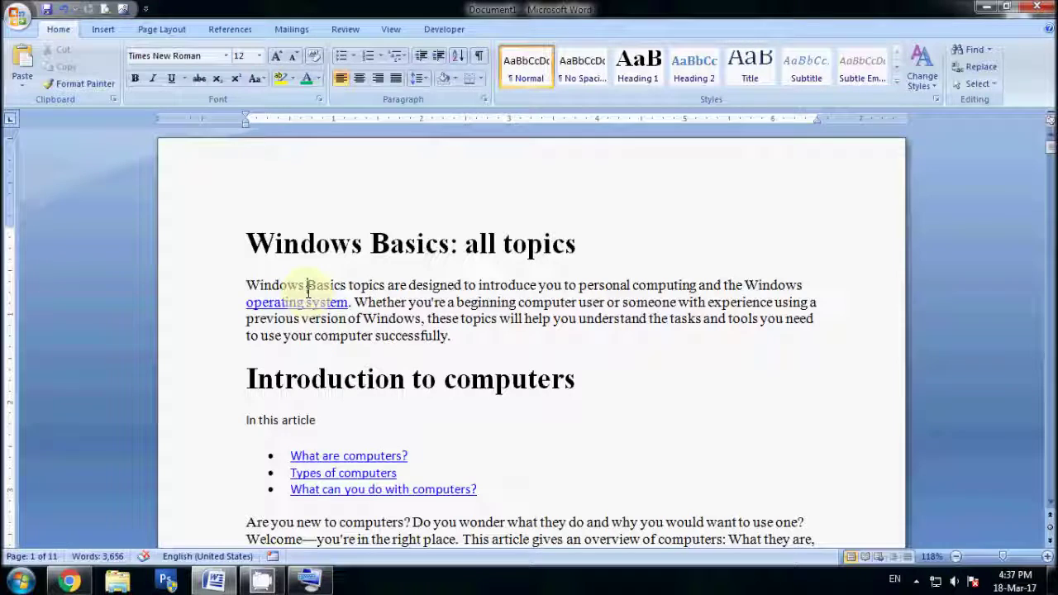
Step: Move word by word with Ctrl+Right and Ctrl+Left between 'topics', 'introduce' and 'to'
{"action": "key", "text": "ctrl+Right"}
{"action": "key", "text": "ctrl+Right"}
{"action": "key", "text": "ctrl+Right"}
{"action": "key", "text": "ctrl+Right"}
{"action": "key", "text": "ctrl+Right"}
{"action": "key", "text": "ctrl+Right"}
{"action": "key", "text": "ctrl+Right"}
{"action": "key", "text": "ctrl+Right"}
{"action": "key", "text": "ctrl+Left"}
{"action": "key", "text": "ctrl+Left"}
{"action": "key", "text": "ctrl+Left"}
{"action": "key", "text": "ctrl+Left"}
{"action": "key", "text": "ctrl+Left"}
{"action": "key", "text": "ctrl+Left"}
{"action": "key", "text": "ctrl+Left"}
{"action": "key", "text": "ctrl+Left"}
{"action": "key", "text": "ctrl+Right"}
{"action": "key", "text": "ctrl+Right"}
{"action": "key", "text": "ctrl+Right"}
{"action": "key", "text": "ctrl+Right"}
{"action": "key", "text": "ctrl+Right"}
{"action": "key", "text": "ctrl+Right"}
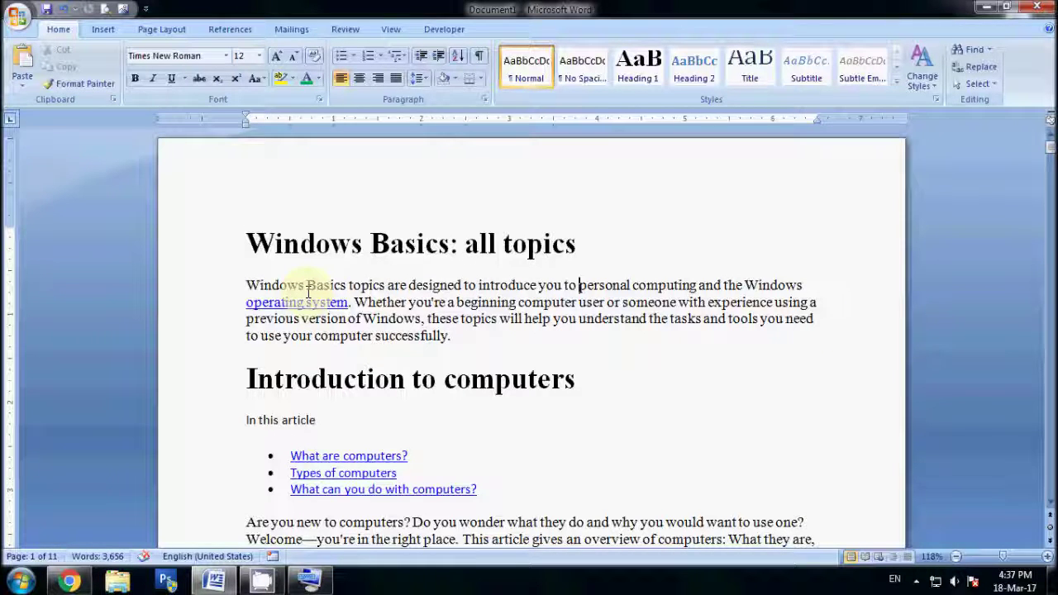
{"action": "key", "text": "ctrl+Left"}
{"action": "key", "text": "ctrl+Left"}
{"action": "key", "text": "ctrl+Left"}
{"action": "key", "text": "ctrl+Left"}
{"action": "key", "text": "ctrl+Left"}
{"action": "key", "text": "ctrl+Left"}
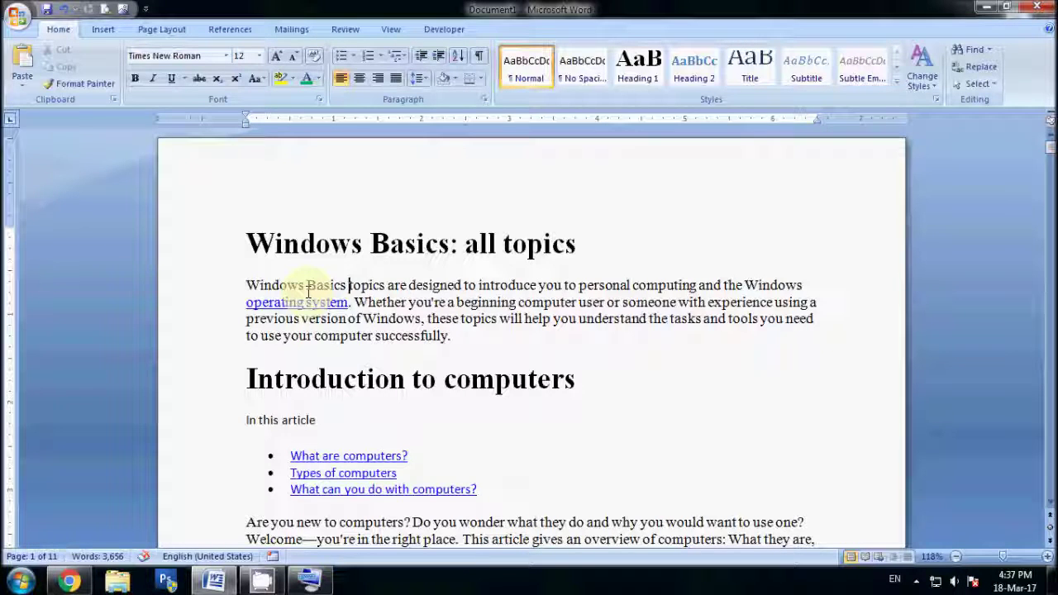
{"action": "key", "text": "ctrl+Right"}
{"action": "key", "text": "ctrl+Right"}
{"action": "key", "text": "ctrl+Right"}
{"action": "key", "text": "ctrl+Right"}
{"action": "key", "text": "ctrl+Right"}
{"action": "key", "text": "ctrl+Right"}
{"action": "key", "text": "ctrl+Left"}
{"action": "key", "text": "ctrl+Left"}
{"action": "key", "text": "ctrl+Left"}
{"action": "key", "text": "ctrl+Left"}
Step: Move line by line down to Types of computers, then back up to 'Computers are machines'
{"action": "key", "text": "Down"}
{"action": "key", "text": "Down"}
{"action": "key", "text": "Down"}
{"action": "key", "text": "Down"}
{"action": "key", "text": "Down"}
{"action": "key", "text": "Down"}
{"action": "key", "text": "Down"}
{"action": "key", "text": "Down"}
{"action": "key", "text": "Down"}
{"action": "key", "text": "Down"}
{"action": "key", "text": "Down"}
{"action": "key", "text": "Down"}
{"action": "key", "text": "Down"}
{"action": "key", "text": "Down"}
{"action": "key", "text": "Down"}
{"action": "key", "text": "Down"}
{"action": "key", "text": "Down"}
{"action": "key", "text": "Down"}
{"action": "key", "text": "Down"}
{"action": "key", "text": "Down"}
{"action": "key", "text": "Down"}
{"action": "key", "text": "Down"}
{"action": "key", "text": "Down"}
{"action": "key", "text": "Up"}
{"action": "key", "text": "Up"}
{"action": "key", "text": "Up"}
{"action": "key", "text": "Up"}
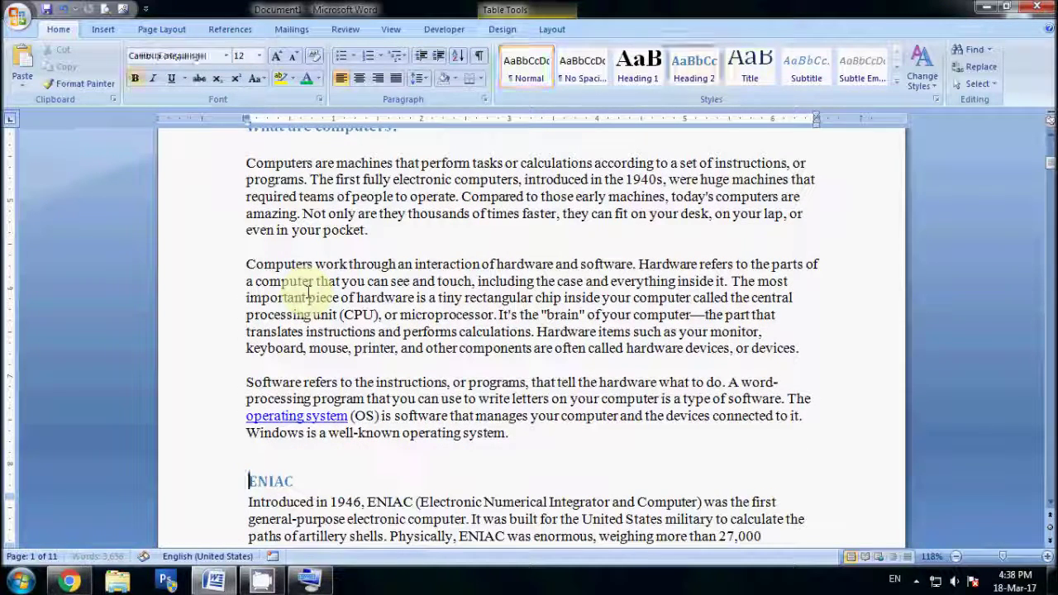
{"action": "key", "text": "Up"}
{"action": "key", "text": "Up"}
{"action": "key", "text": "Up"}
{"action": "key", "text": "Up"}
{"action": "key", "text": "Up"}
{"action": "key", "text": "Up"}
{"action": "key", "text": "Up"}
{"action": "key", "text": "Up"}
{"action": "key", "text": "Up"}
{"action": "key", "text": "Up"}
{"action": "key", "text": "Up"}
{"action": "key", "text": "Up"}
{"action": "key", "text": "Up"}
{"action": "key", "text": "Up"}
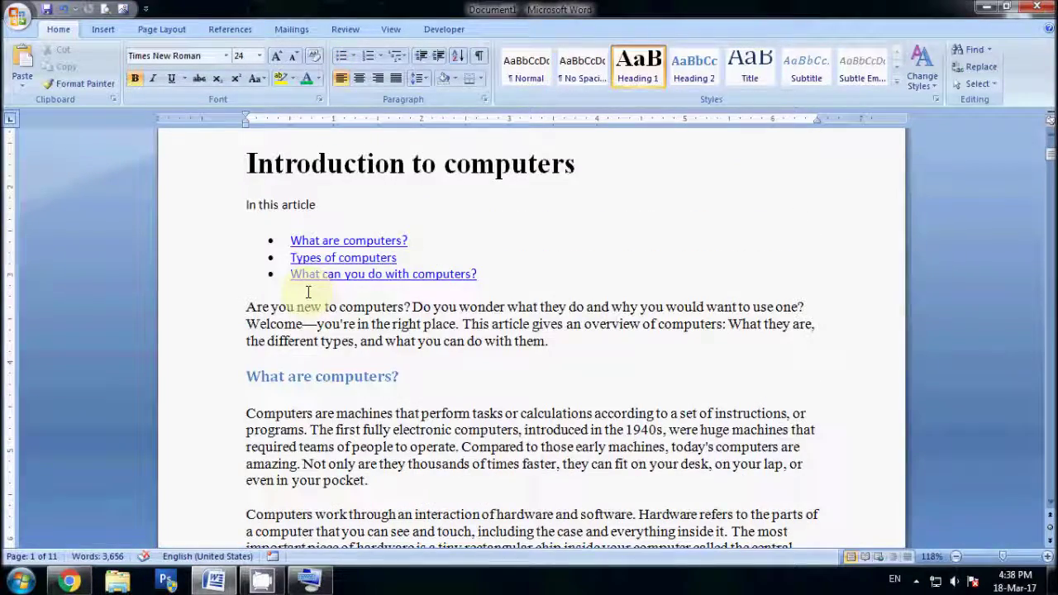
Step: Place the cursor at 'Are you new', step along the line by words, then restore the On-Screen Keyboard
{"action": "left_click", "coordinate": [460, 306]}
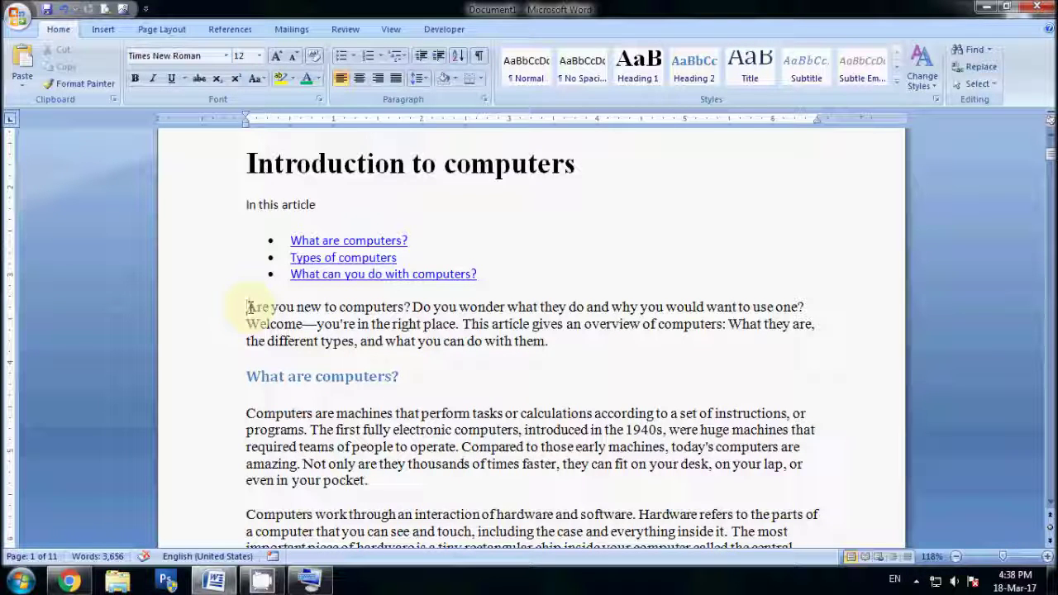
{"action": "left_click", "coordinate": [459, 308]}
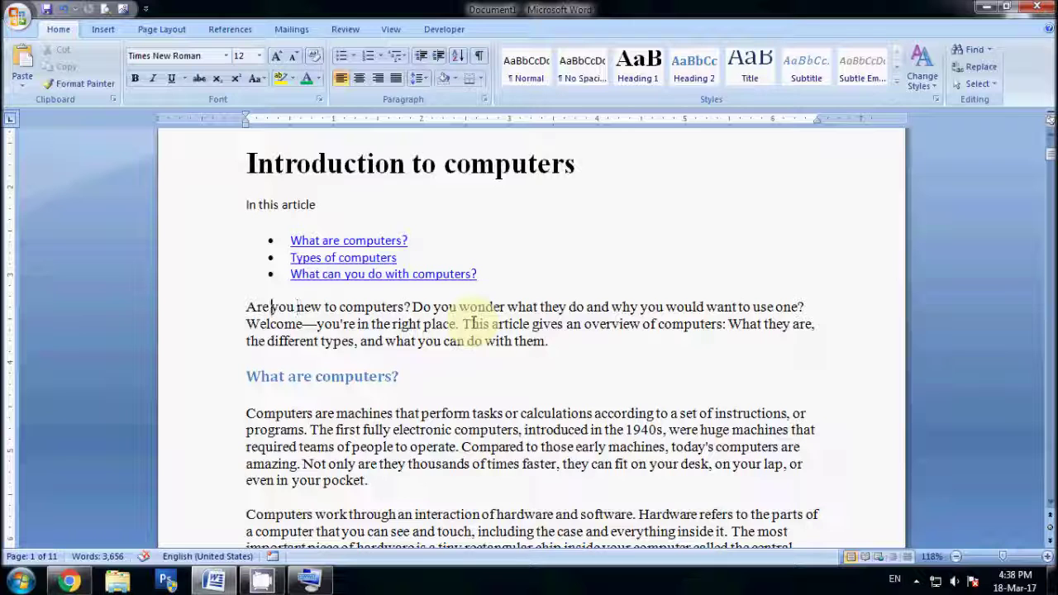
{"action": "key", "text": "ctrl+Right"}
{"action": "key", "text": "ctrl+Right"}
{"action": "key", "text": "ctrl+Right"}
{"action": "key", "text": "ctrl+Right"}
{"action": "key", "text": "ctrl+Right"}
{"action": "key", "text": "ctrl+Right"}
{"action": "key", "text": "ctrl+Right"}
{"action": "key", "text": "ctrl+Right"}
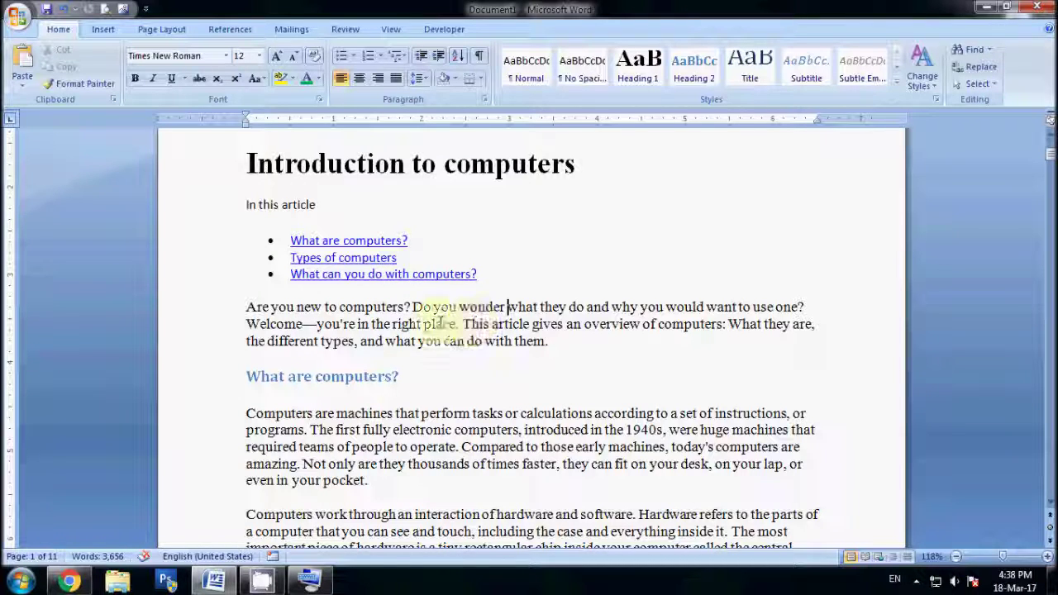
{"action": "left_click", "coordinate": [328, 583]}
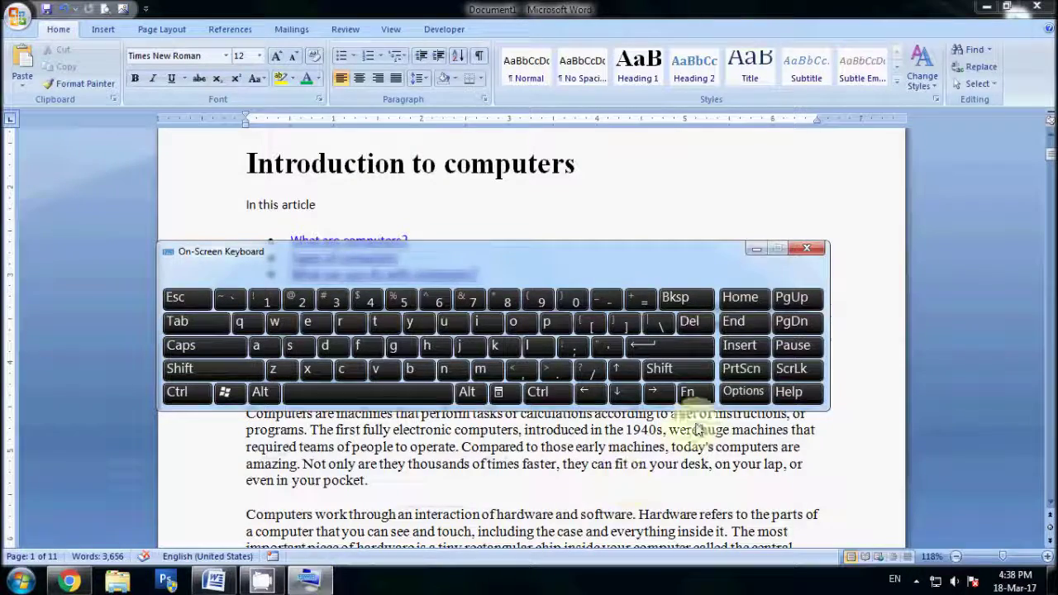
Step: Jump to the line's start and end with the on-screen Home and End keys, then minimize the keyboard
{"action": "left_click", "coordinate": [747, 302]}
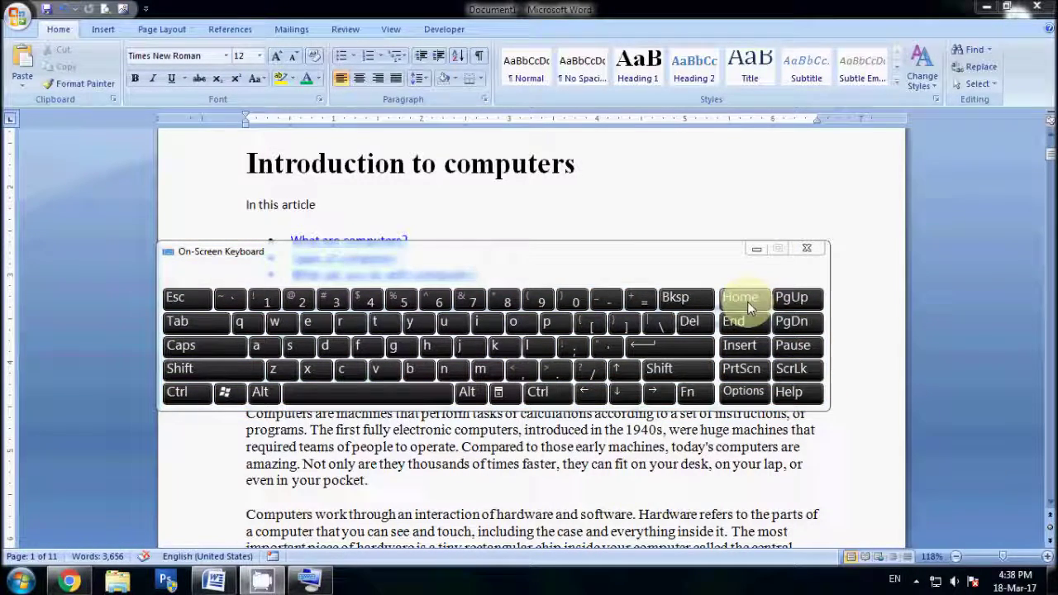
{"action": "left_click", "coordinate": [747, 326]}
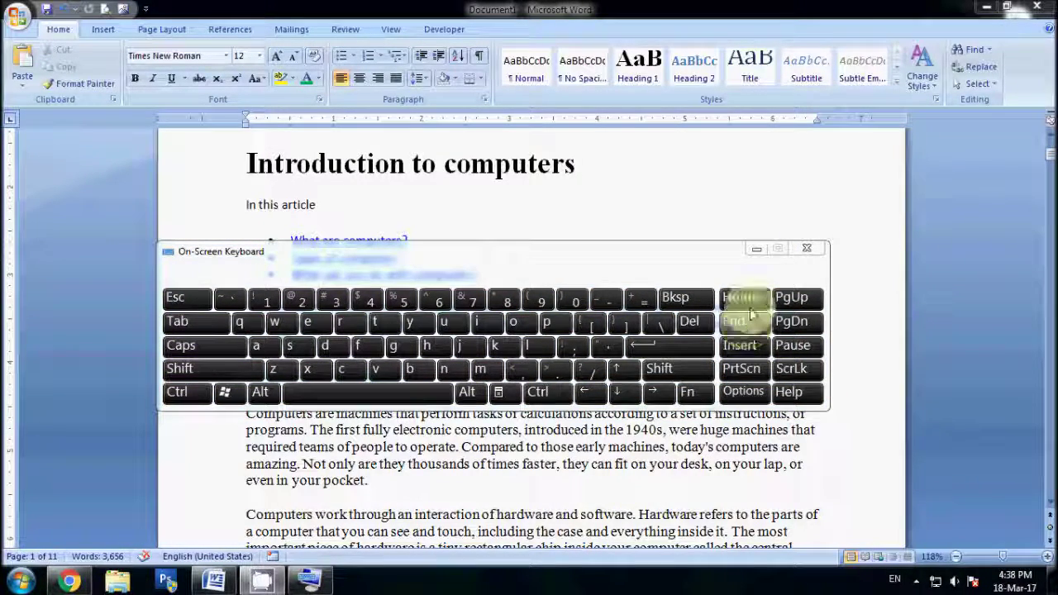
{"action": "left_click", "coordinate": [754, 256]}
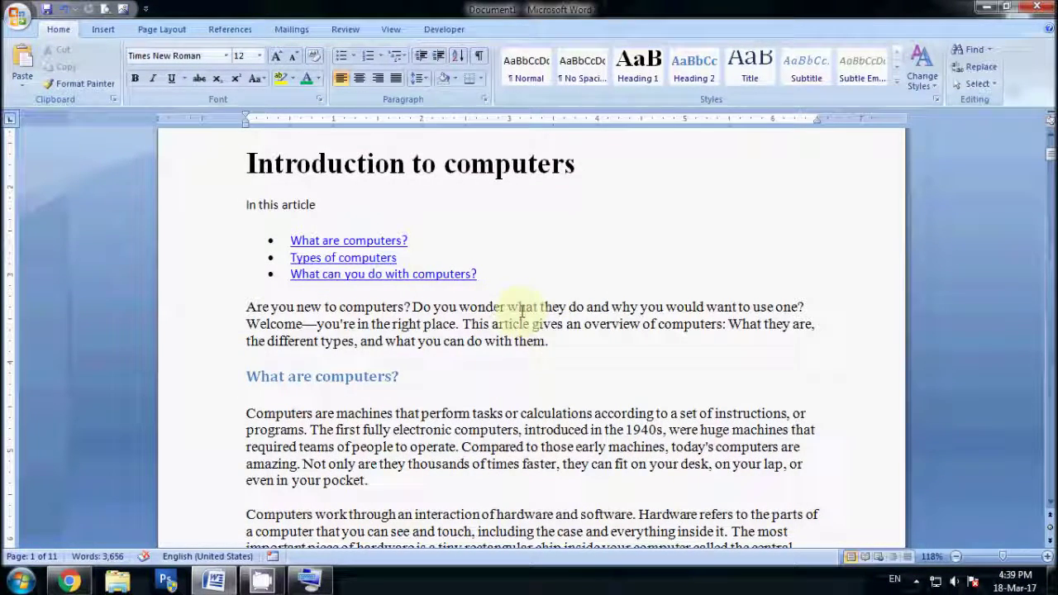
{"action": "key", "text": "Home"}
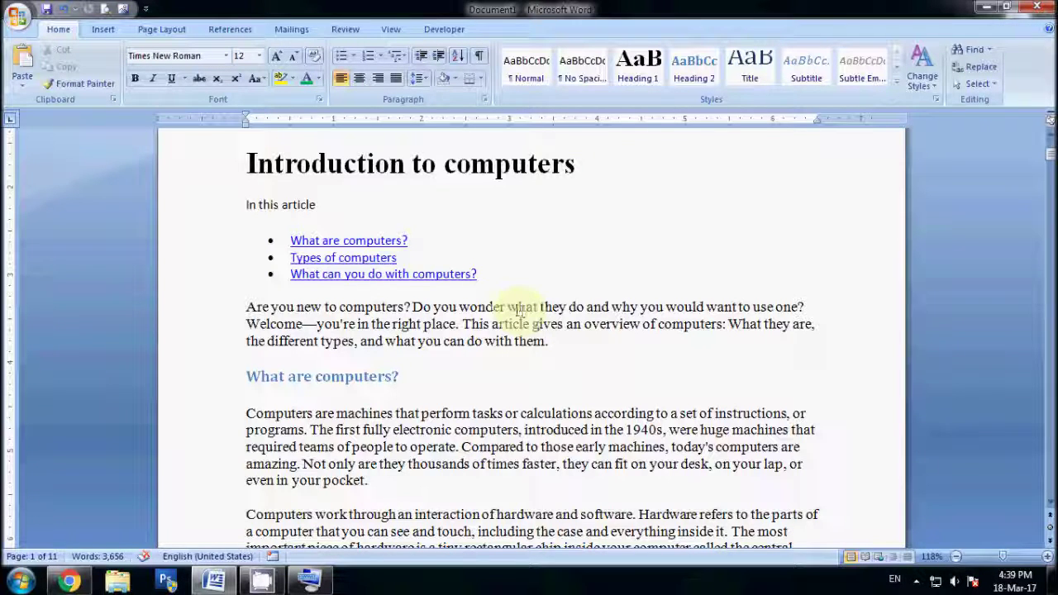
{"action": "left_click", "coordinate": [507, 308]}
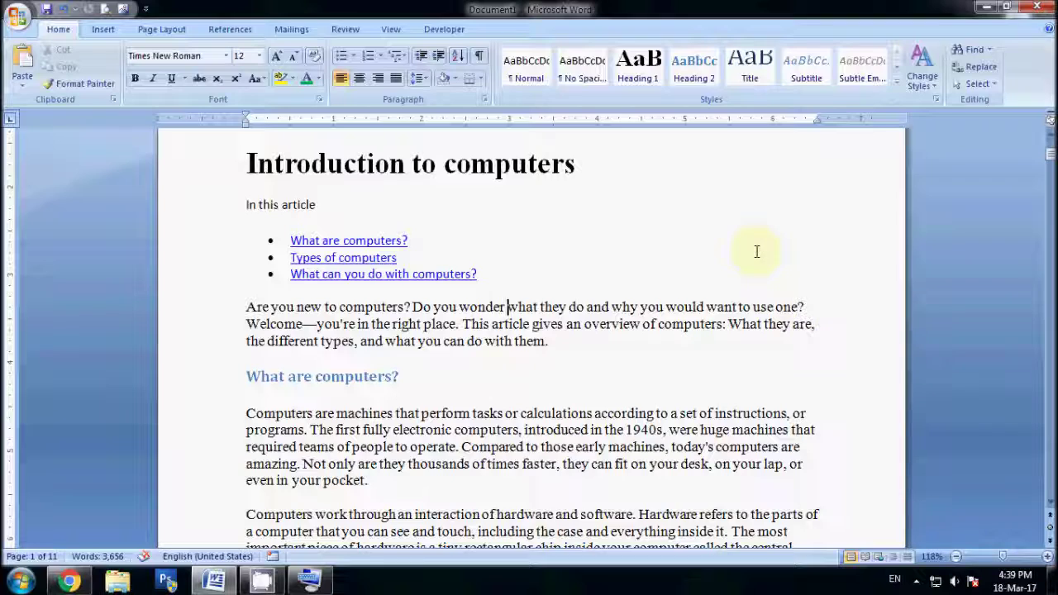
{"action": "key", "text": "End"}
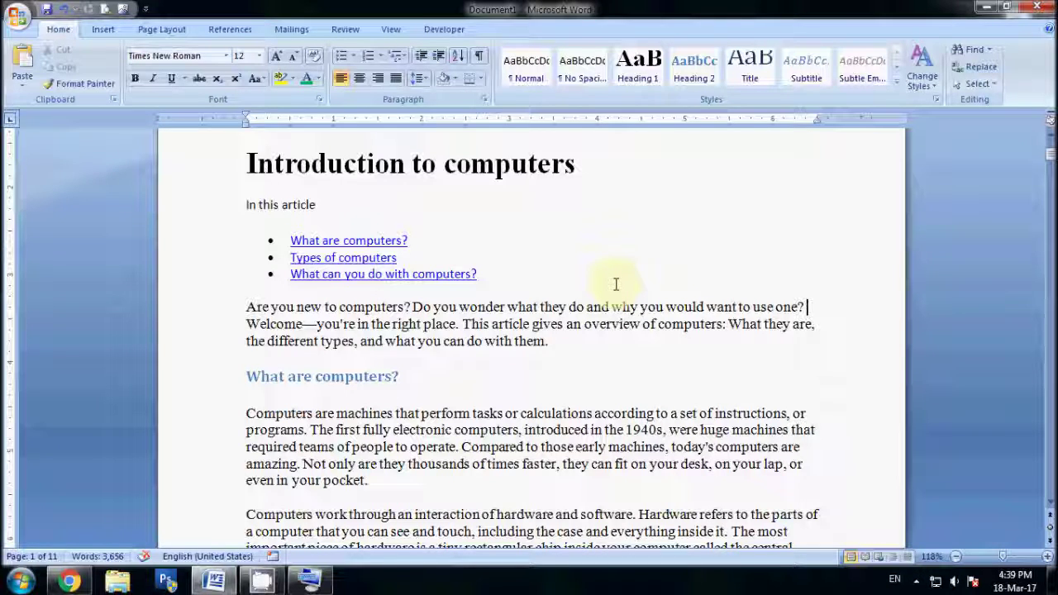
{"action": "left_click", "coordinate": [506, 306]}
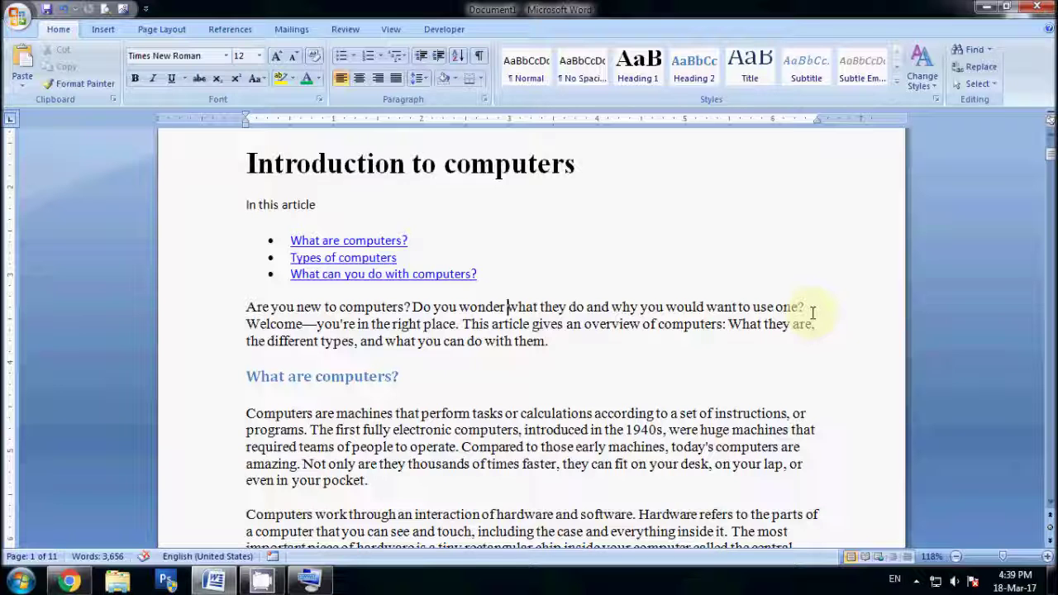
{"action": "left_click", "coordinate": [308, 581]}
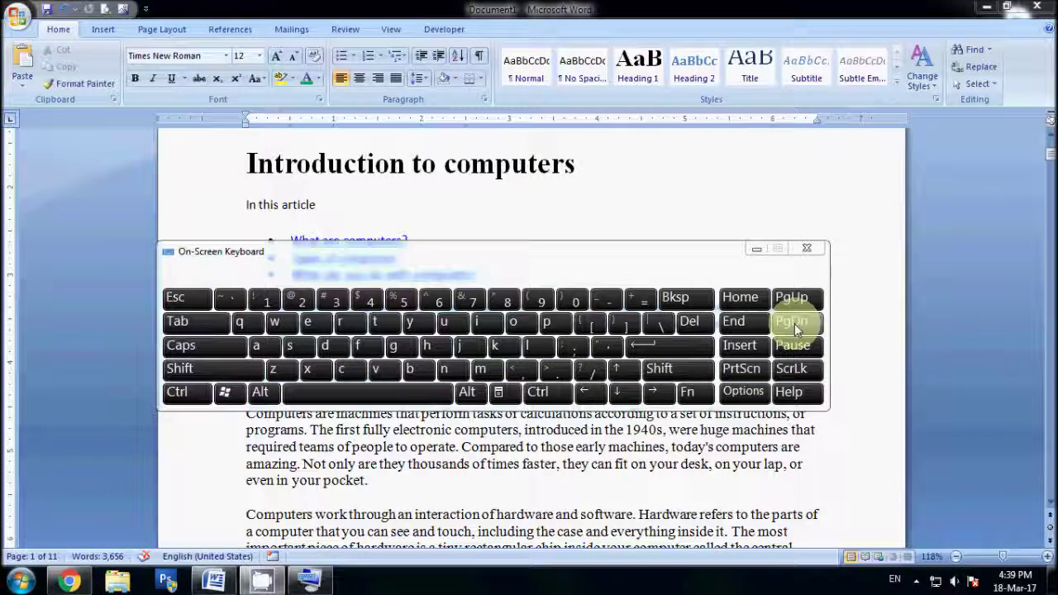
{"action": "left_click", "coordinate": [756, 248]}
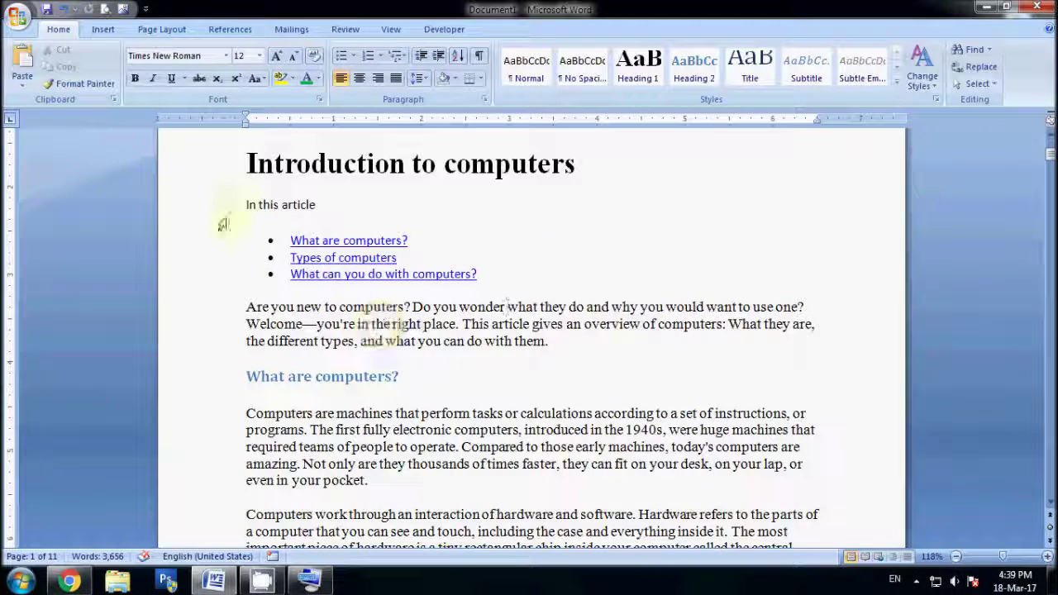
Step: Colour the opening text from 'In this article' green and the hardware-through-ENIAC text red
{"action": "left_click_drag", "start_coordinate": [192, 215], "coordinate": [162, 538]}
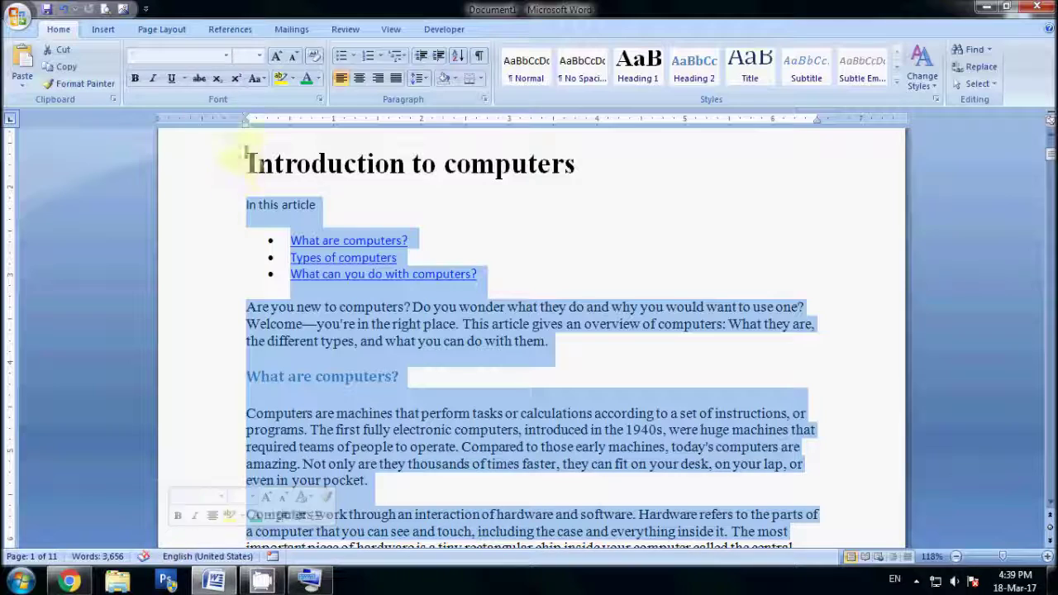
{"action": "left_click", "coordinate": [307, 89]}
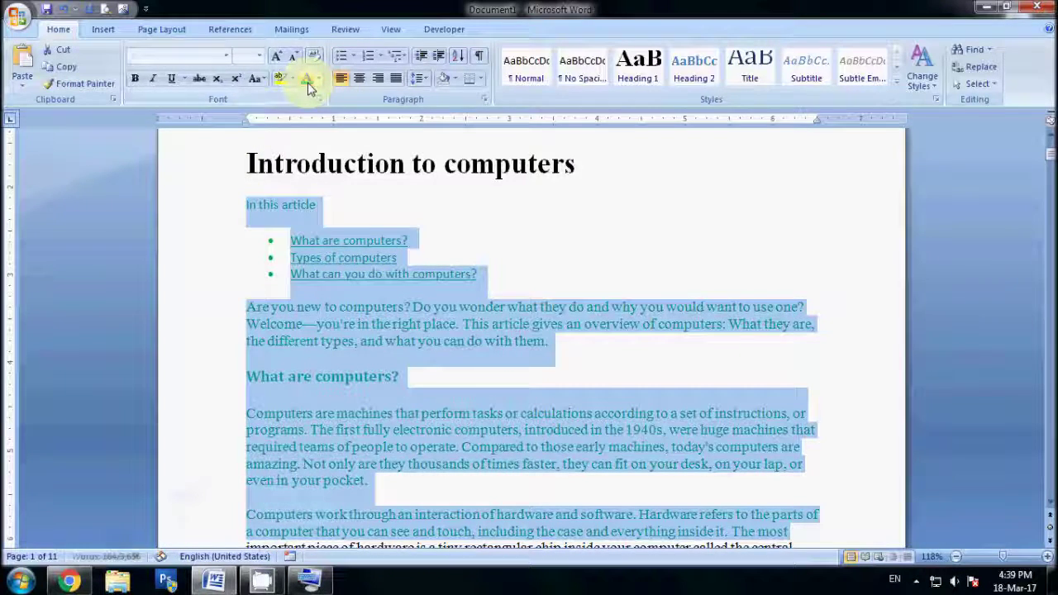
{"action": "key", "text": "Down"}
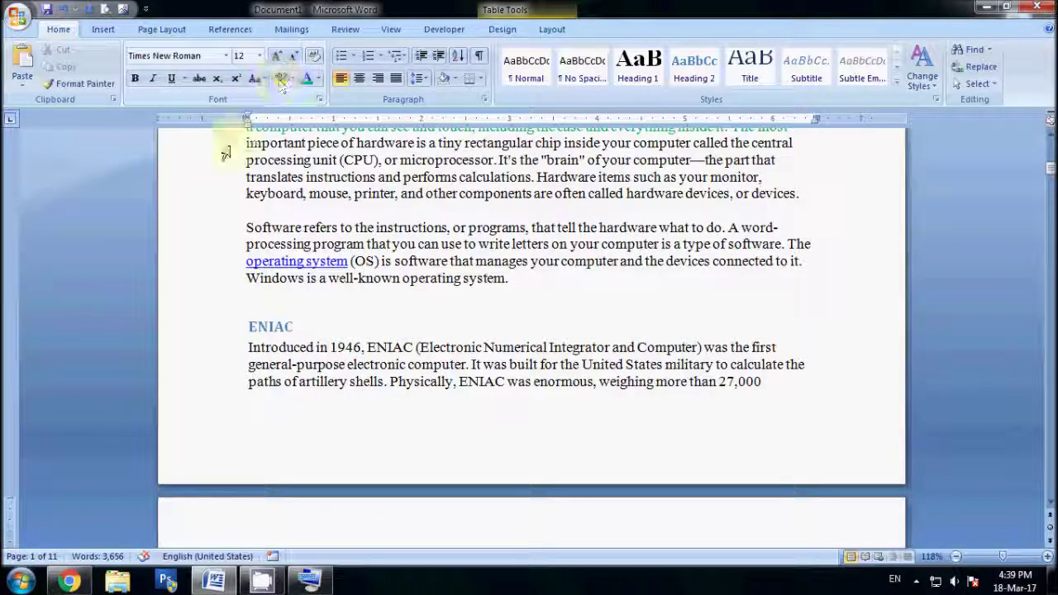
{"action": "left_click_drag", "start_coordinate": [223, 145], "coordinate": [203, 400]}
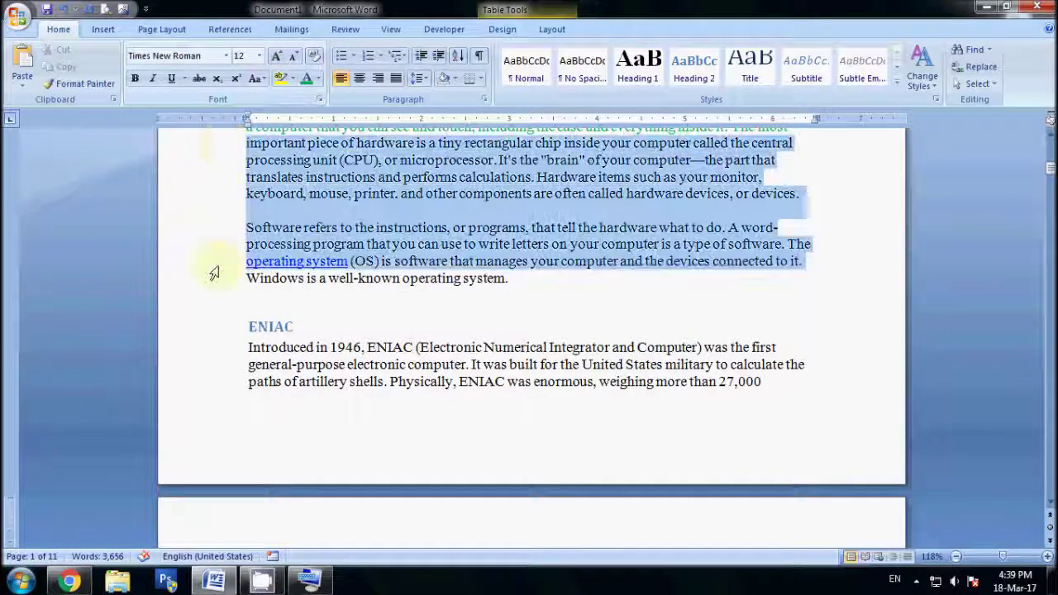
{"action": "left_click", "coordinate": [318, 79]}
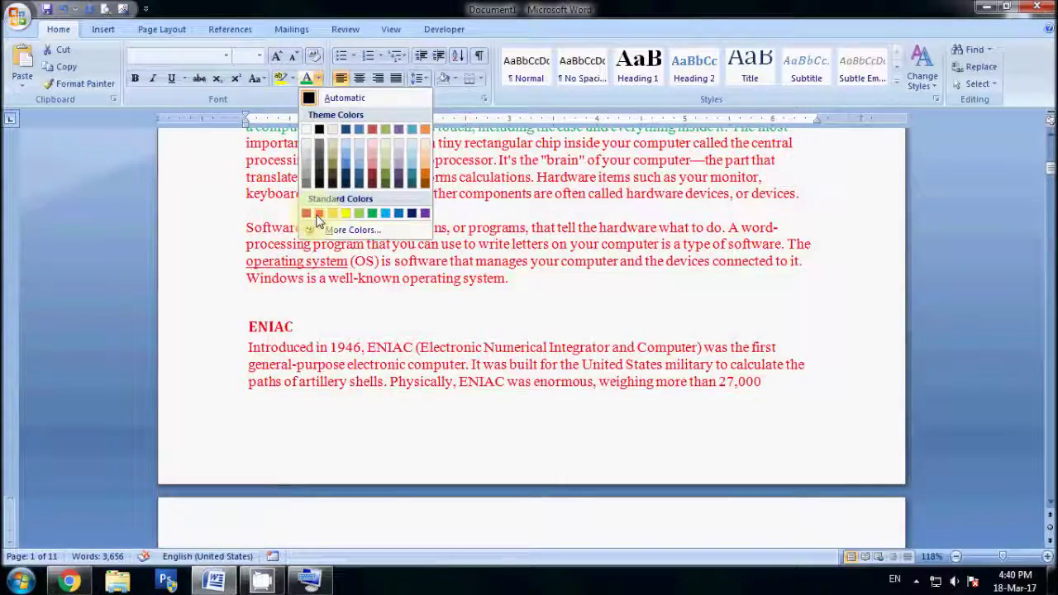
{"action": "left_click", "coordinate": [319, 213]}
Step: Colour the Types of computers section through Tablet PCs green
{"action": "key", "text": "Down"}
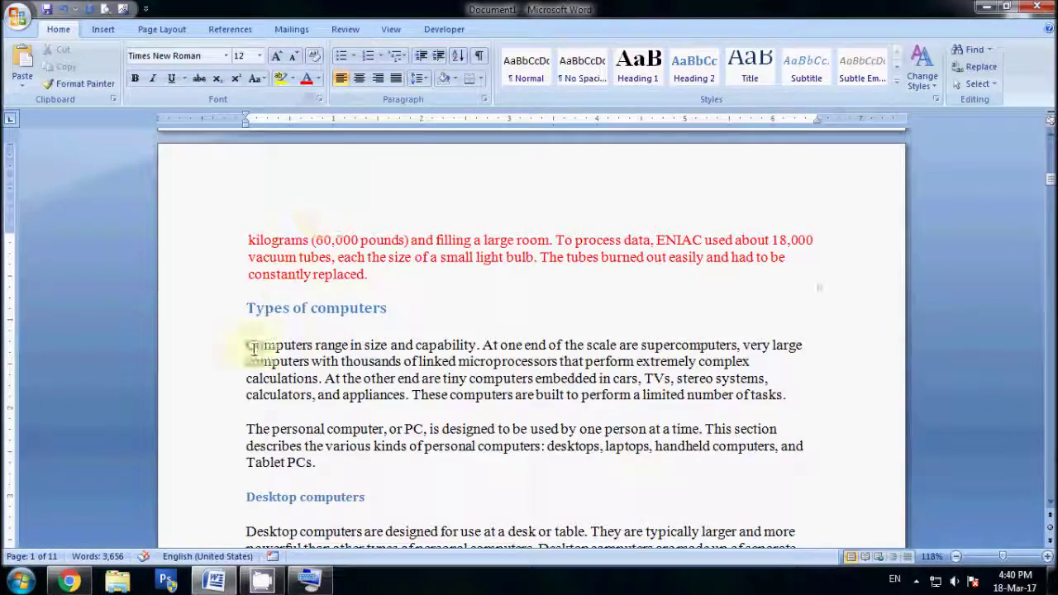
{"action": "left_click_drag", "start_coordinate": [224, 315], "coordinate": [225, 536]}
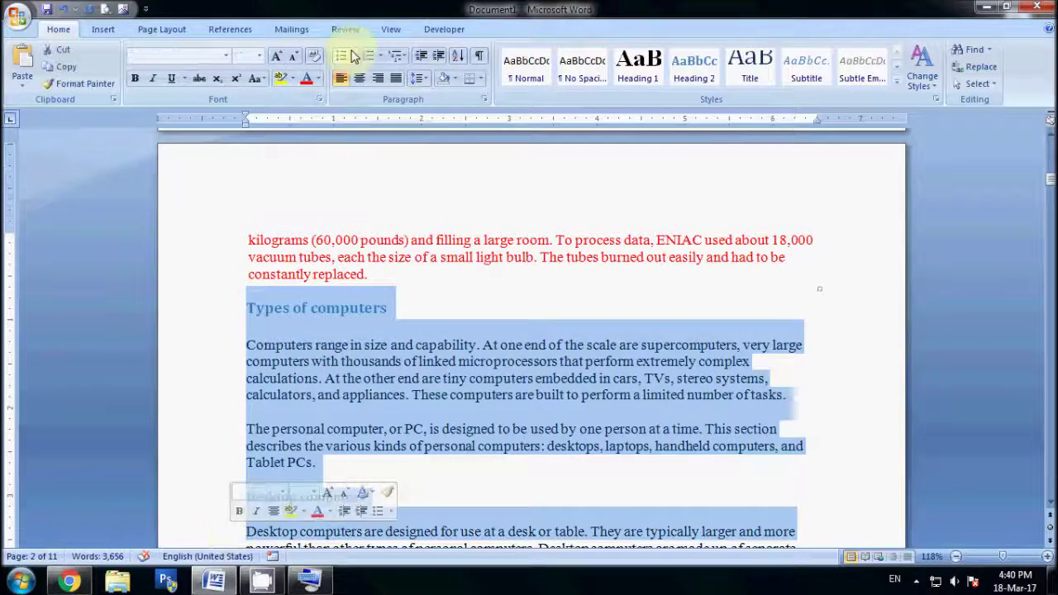
{"action": "left_click", "coordinate": [321, 77]}
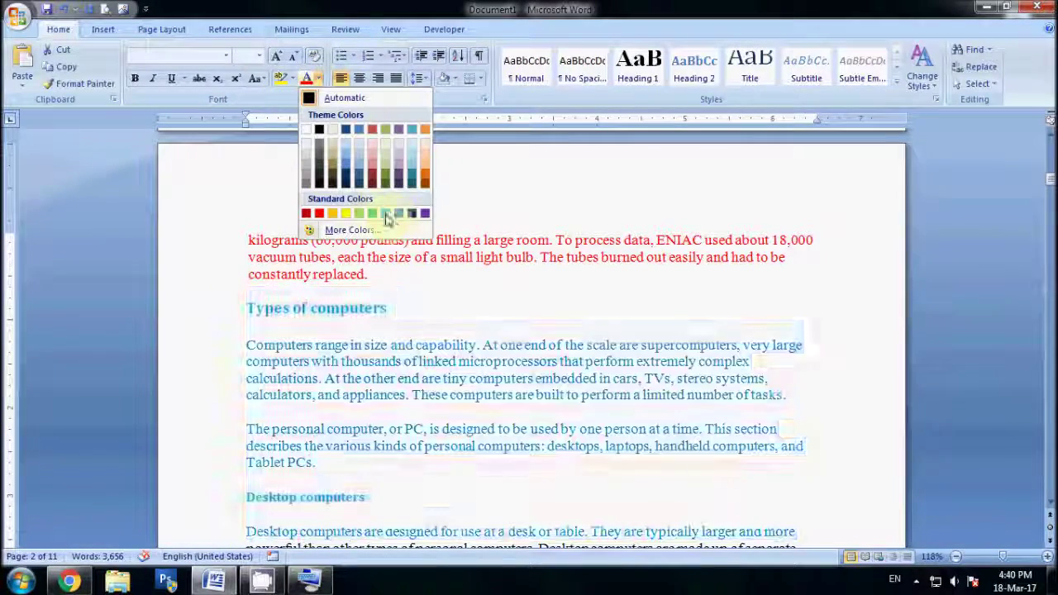
{"action": "left_click", "coordinate": [372, 214]}
{"action": "left_click", "coordinate": [438, 314]}
Step: Italicise and underline the desktop and laptop text down to Smartphones
{"action": "scroll", "coordinate": [438, 314], "scroll_direction": "down", "scroll_amount": 8}
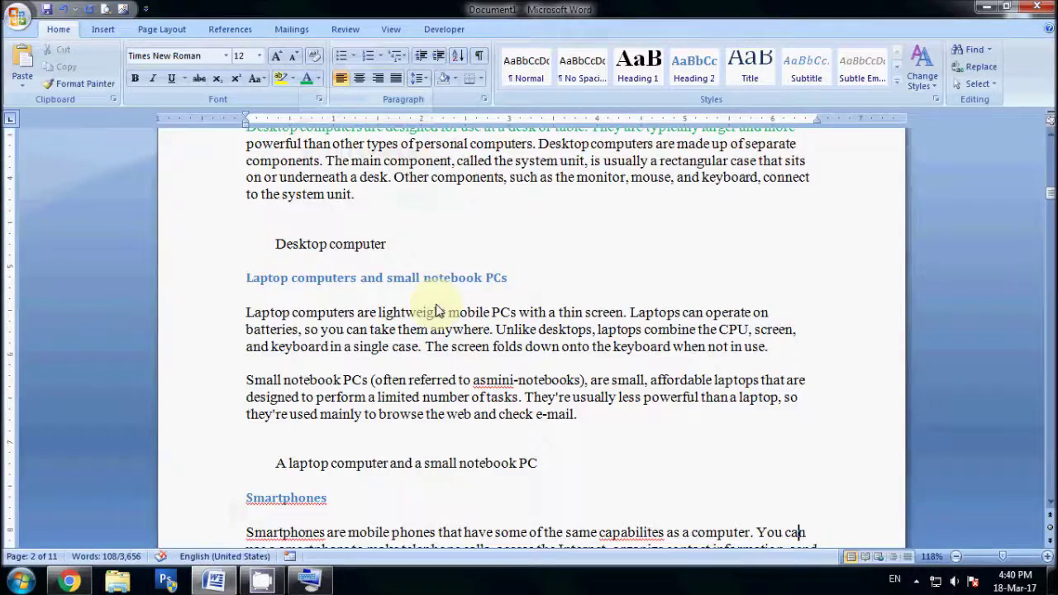
{"action": "left_click_drag", "start_coordinate": [214, 168], "coordinate": [244, 499]}
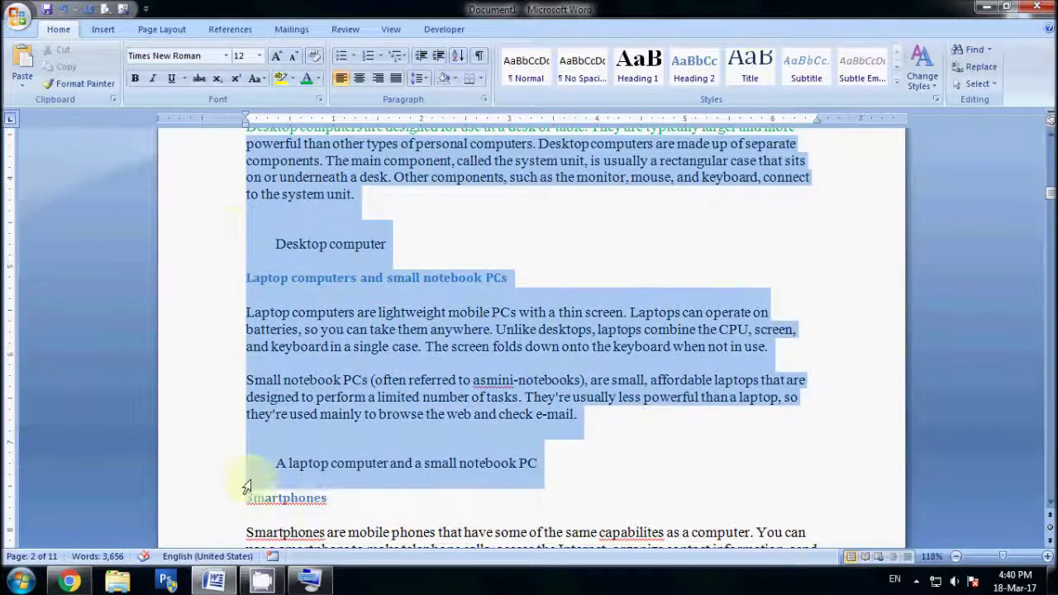
{"action": "left_click", "coordinate": [152, 78]}
{"action": "left_click", "coordinate": [171, 77]}
{"action": "left_click", "coordinate": [246, 269]}
Step: Highlight the smartphone and handheld computers text in yellow, then return to the document start
{"action": "scroll", "coordinate": [246, 267], "scroll_direction": "down", "scroll_amount": 8}
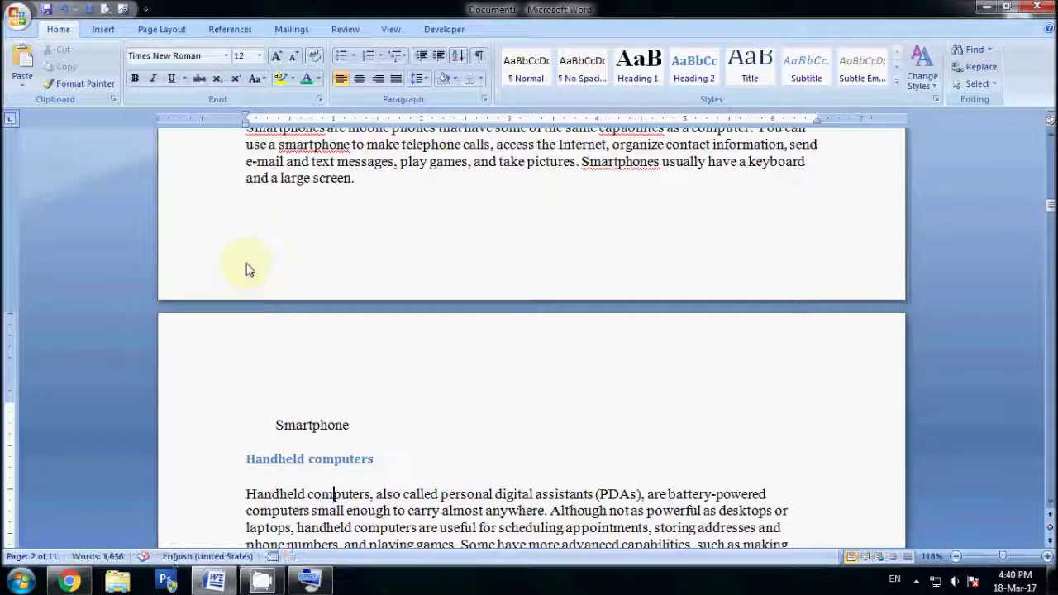
{"action": "left_click_drag", "start_coordinate": [189, 147], "coordinate": [204, 520]}
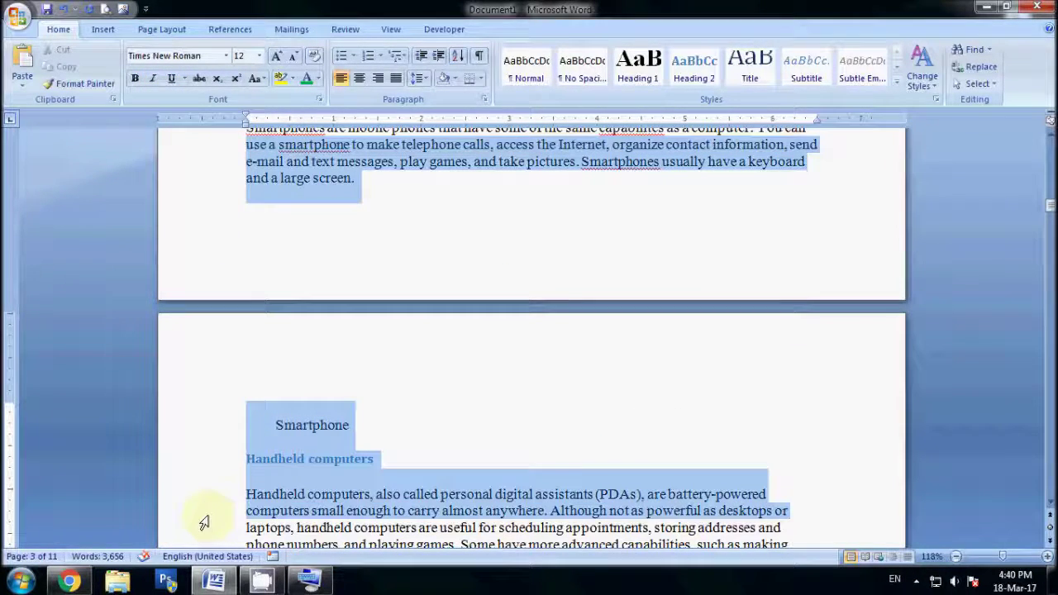
{"action": "left_click", "coordinate": [318, 77]}
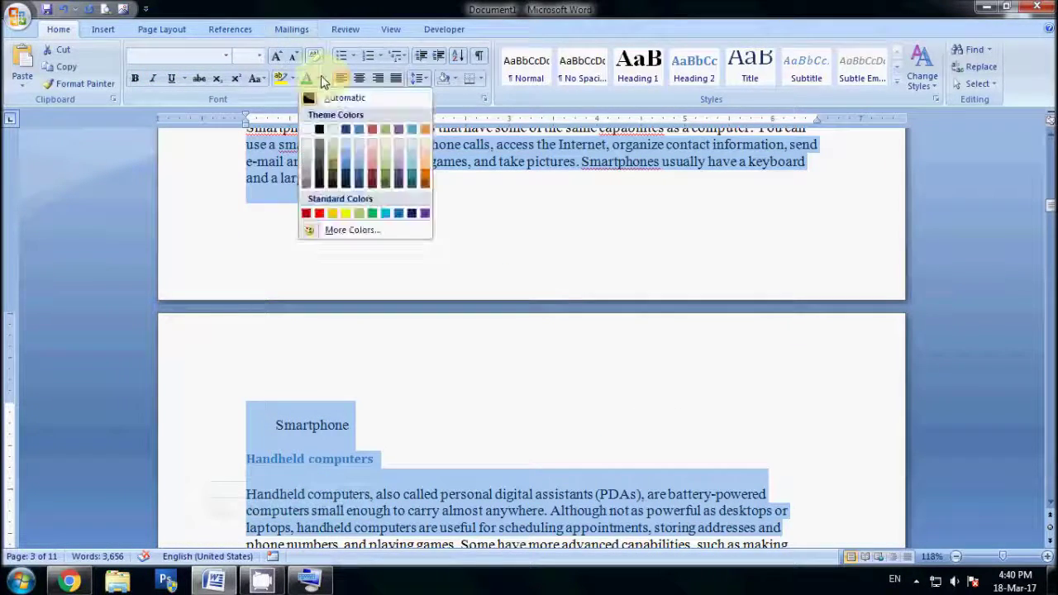
{"action": "left_click", "coordinate": [278, 81]}
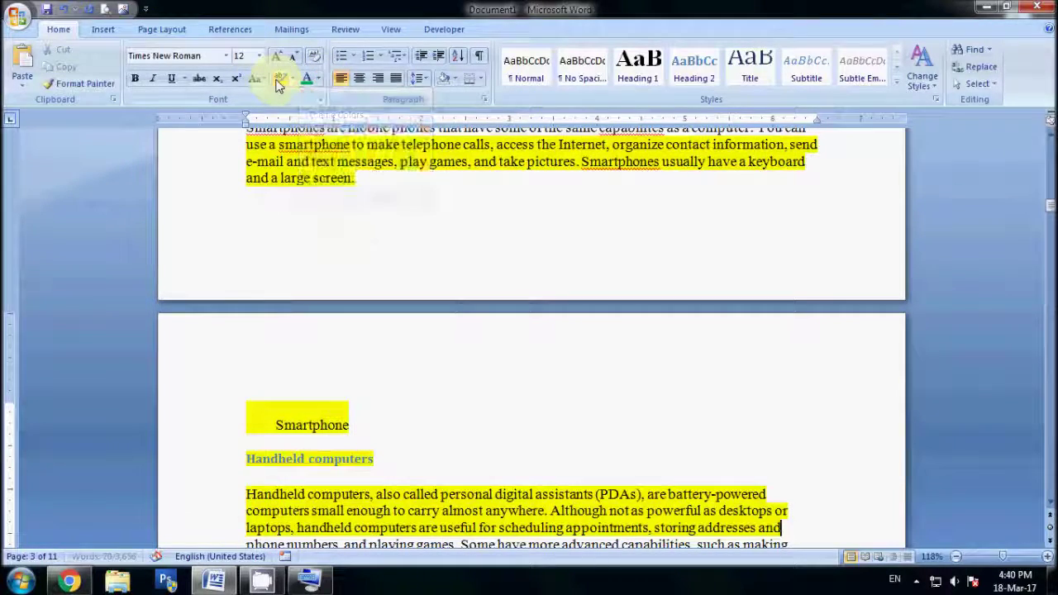
{"action": "key", "text": "ctrl+Home"}
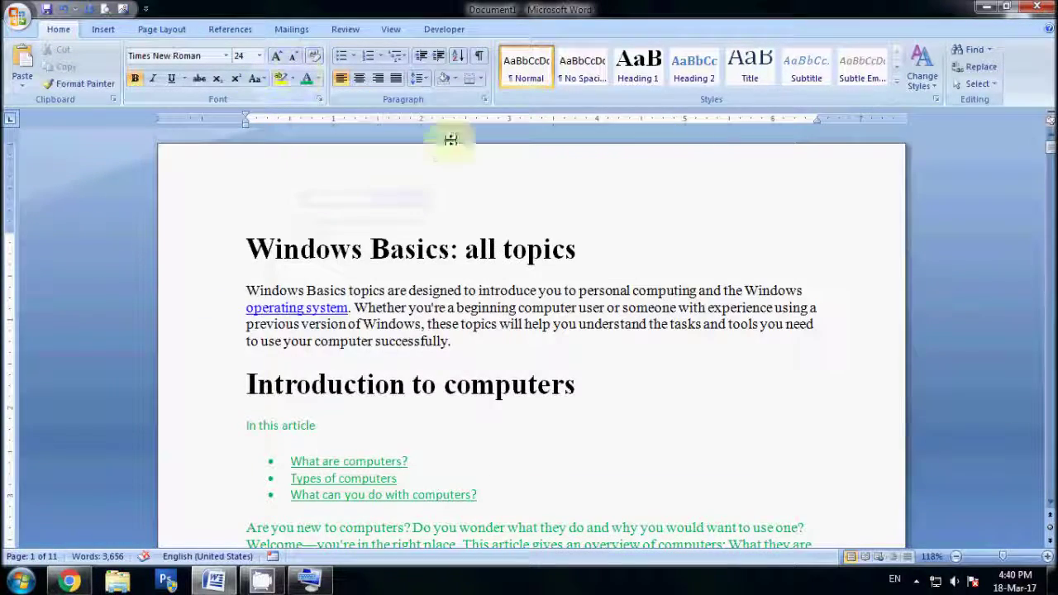
{"action": "scroll", "coordinate": [455, 135], "scroll_direction": "down", "scroll_amount": 2}
{"action": "scroll", "coordinate": [453, 121], "scroll_direction": "down", "scroll_amount": 3}
{"action": "scroll", "coordinate": [453, 117], "scroll_direction": "down", "scroll_amount": 1}
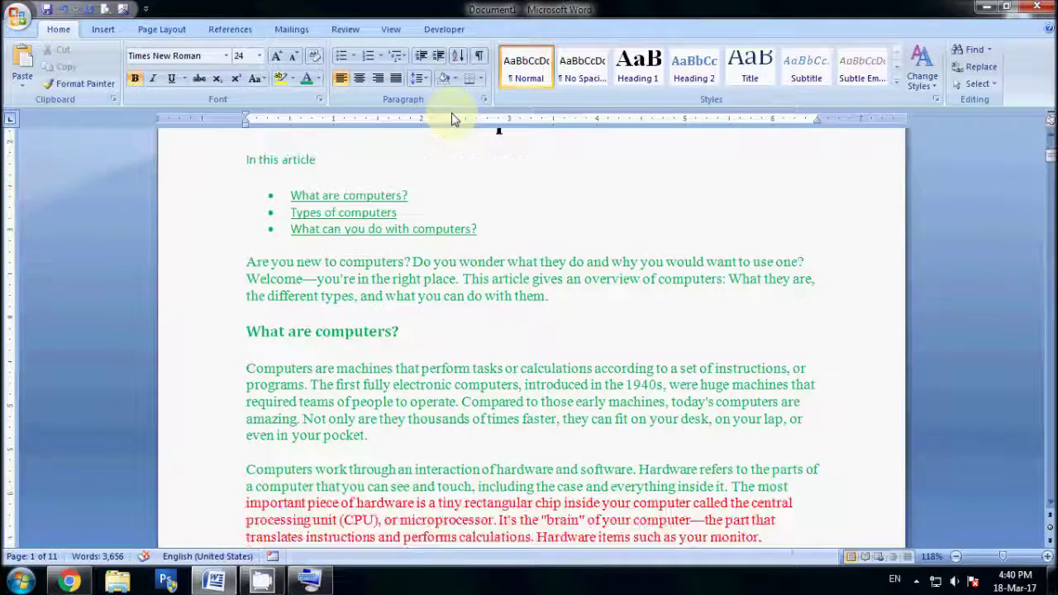
{"action": "scroll", "coordinate": [453, 117], "scroll_direction": "up", "scroll_amount": 1}
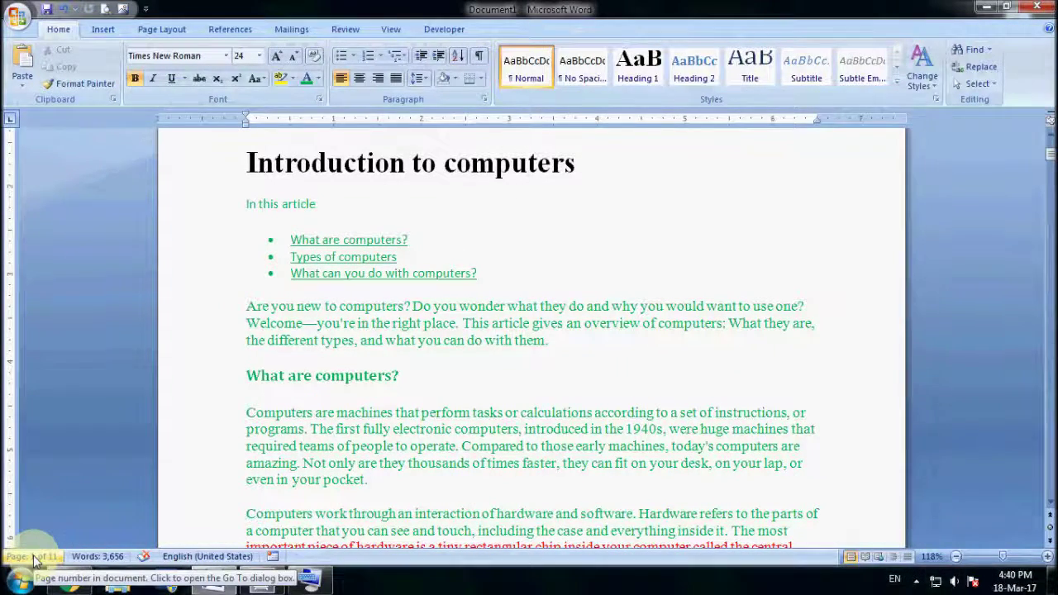
{"action": "key", "text": "Page_Down"}
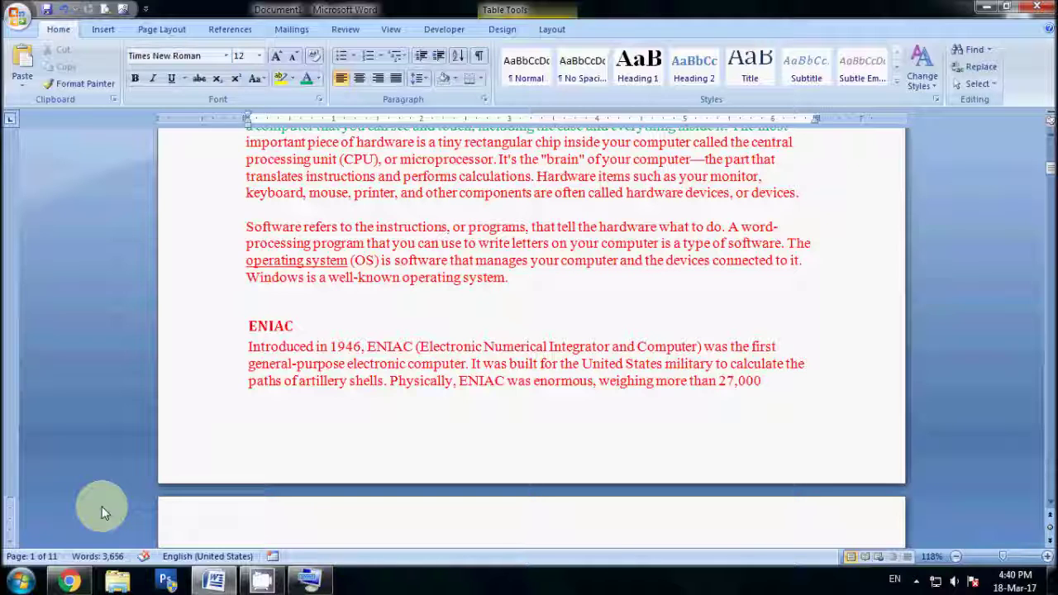
{"action": "key", "text": "ctrl+Home"}
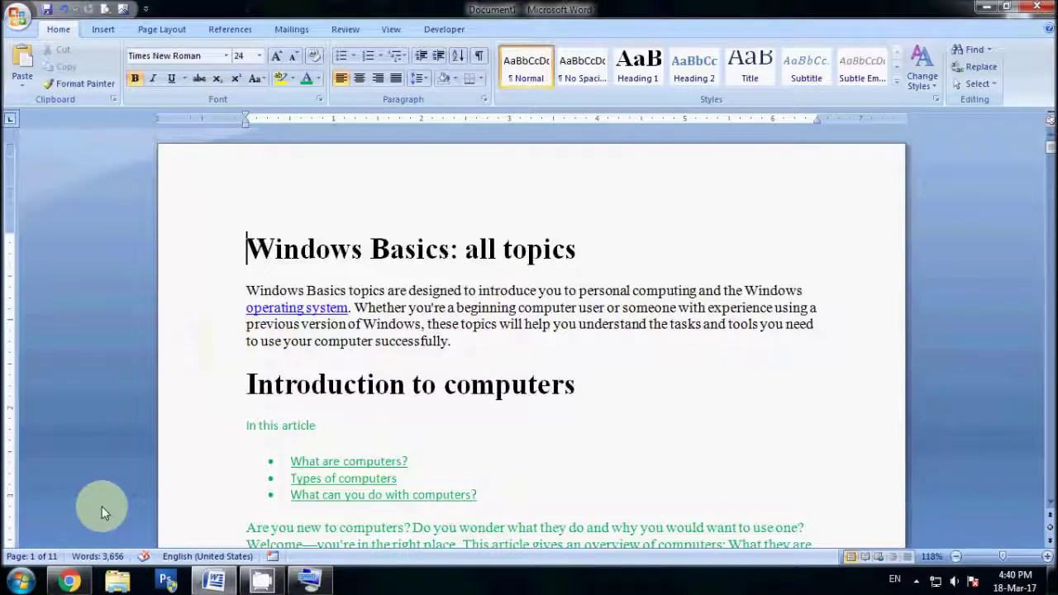
Step: Page through the document and delete the full stop after 'pocket' with Backspace
{"action": "scroll", "coordinate": [231, 285], "scroll_direction": "down", "scroll_amount": 1}
{"action": "scroll", "coordinate": [231, 281], "scroll_direction": "down", "scroll_amount": 3}
{"action": "scroll", "coordinate": [231, 276], "scroll_direction": "up", "scroll_amount": 1}
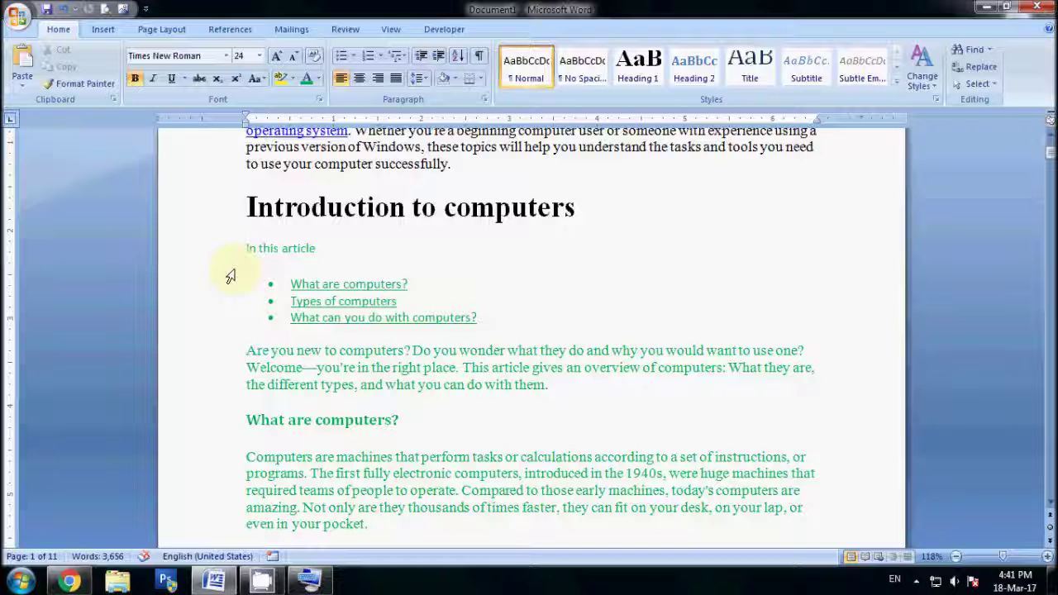
{"action": "key", "text": "Page_Down"}
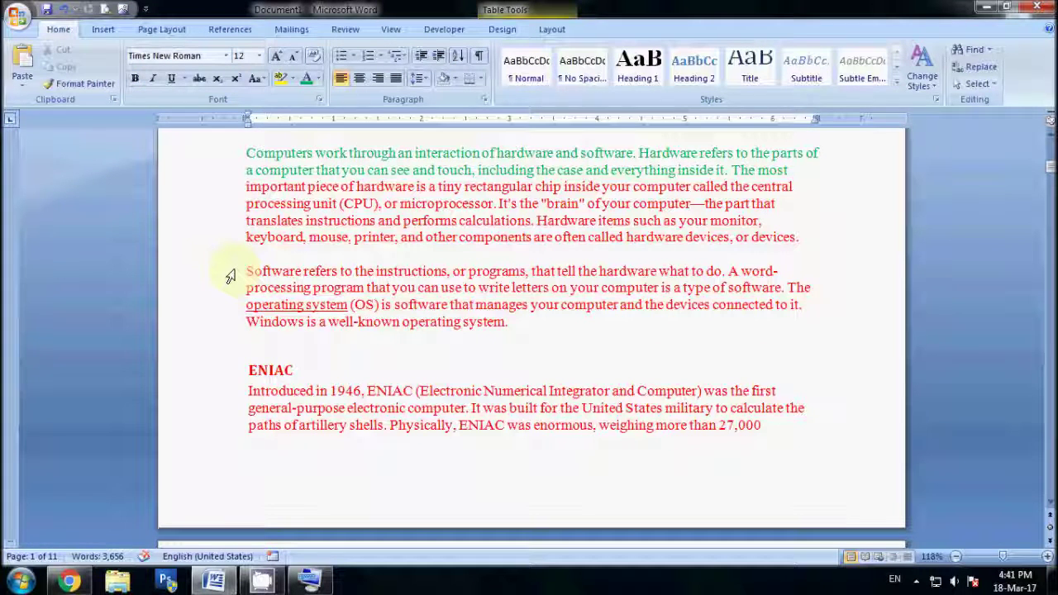
{"action": "key", "text": "Page_Down"}
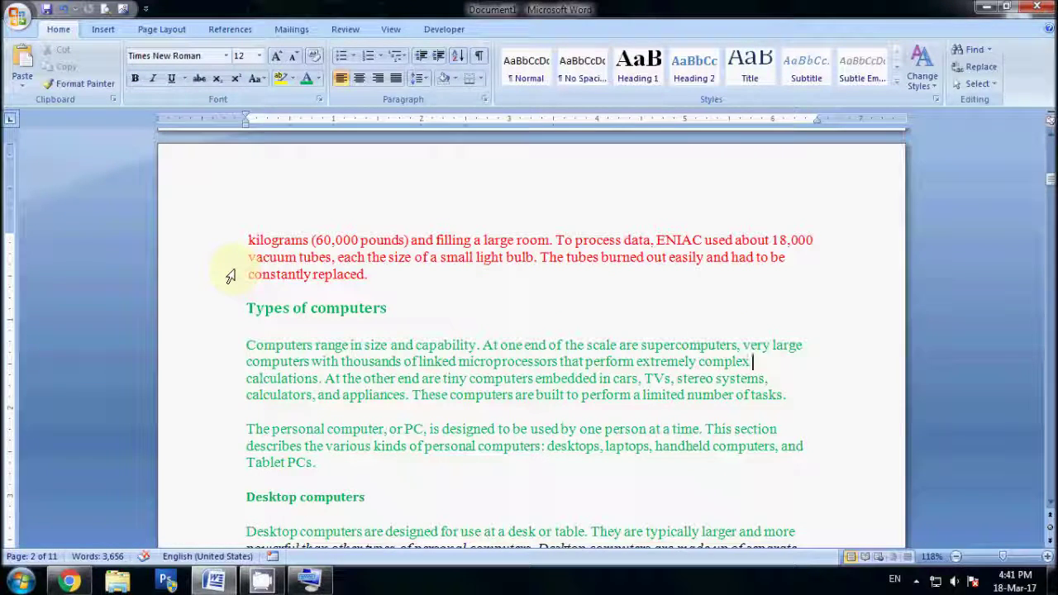
{"action": "key", "text": "Page_Down"}
{"action": "key", "text": "Page_Down"}
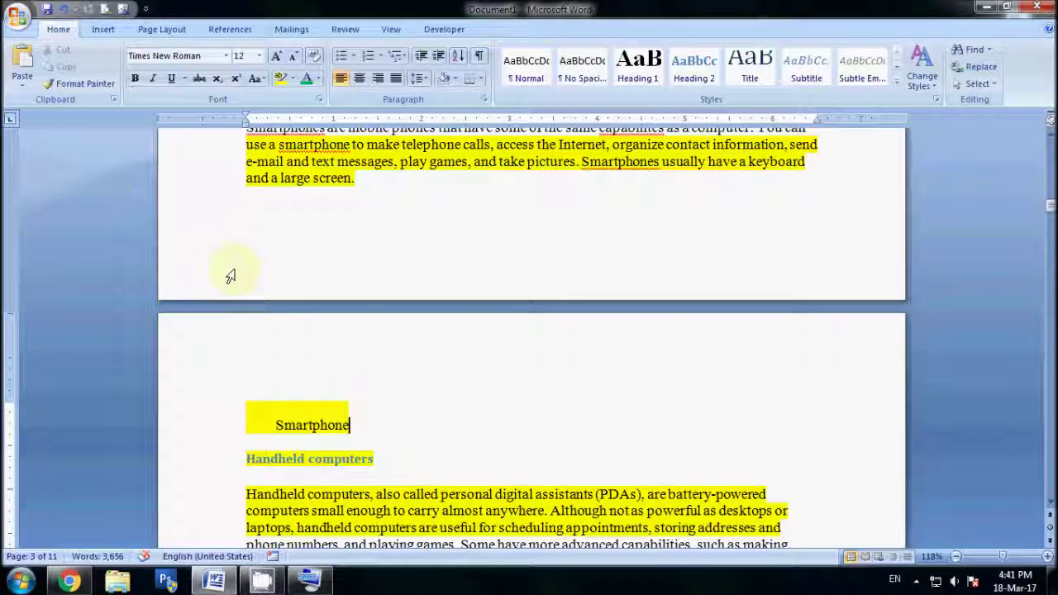
{"action": "key", "text": "Page_Up"}
{"action": "key", "text": "Page_Up"}
{"action": "key", "text": "Page_Up"}
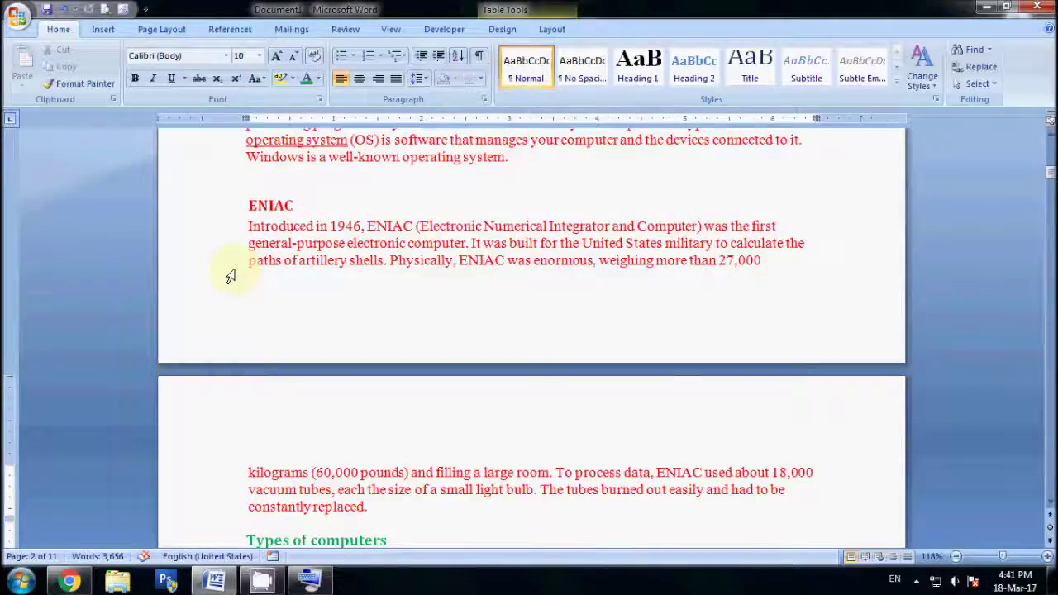
{"action": "key", "text": "Page_Up"}
{"action": "scroll", "coordinate": [238, 263], "scroll_direction": "up", "scroll_amount": 1}
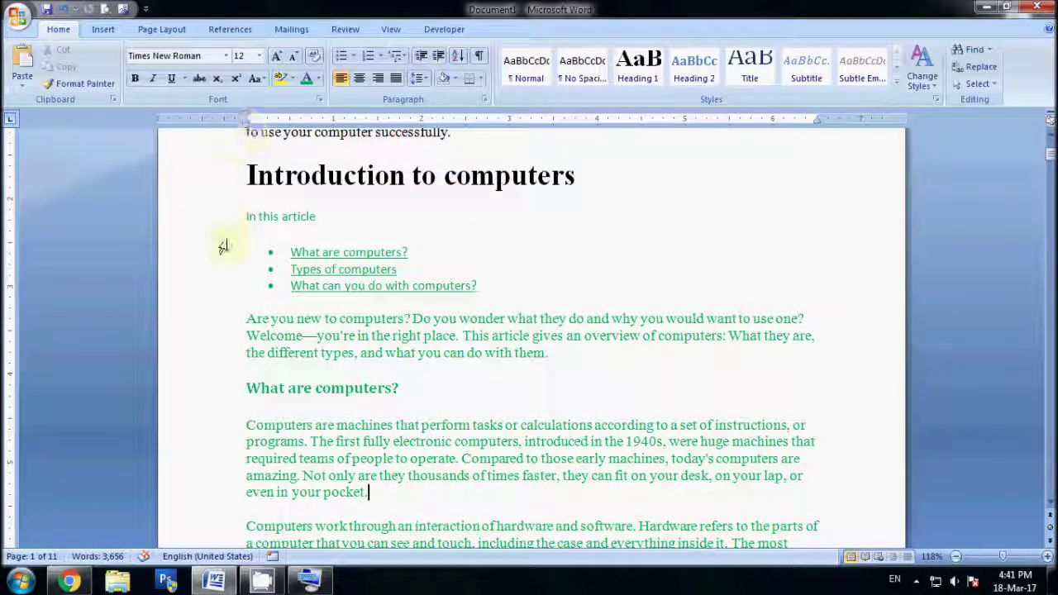
{"action": "key", "text": "BackSpace"}
{"action": "key", "text": "BackSpace"}
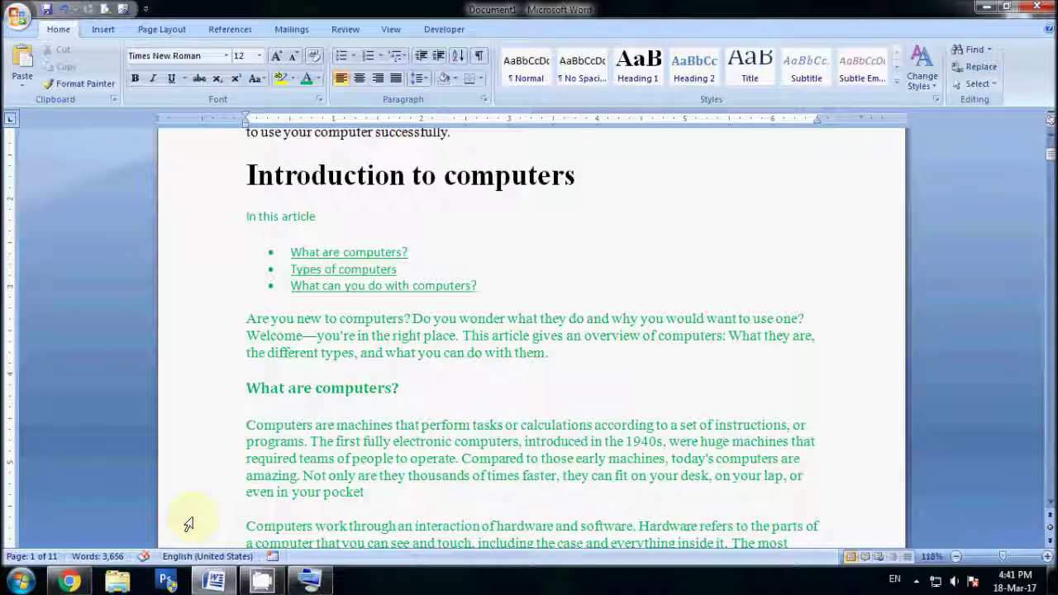
{"action": "key", "text": "Page_Down"}
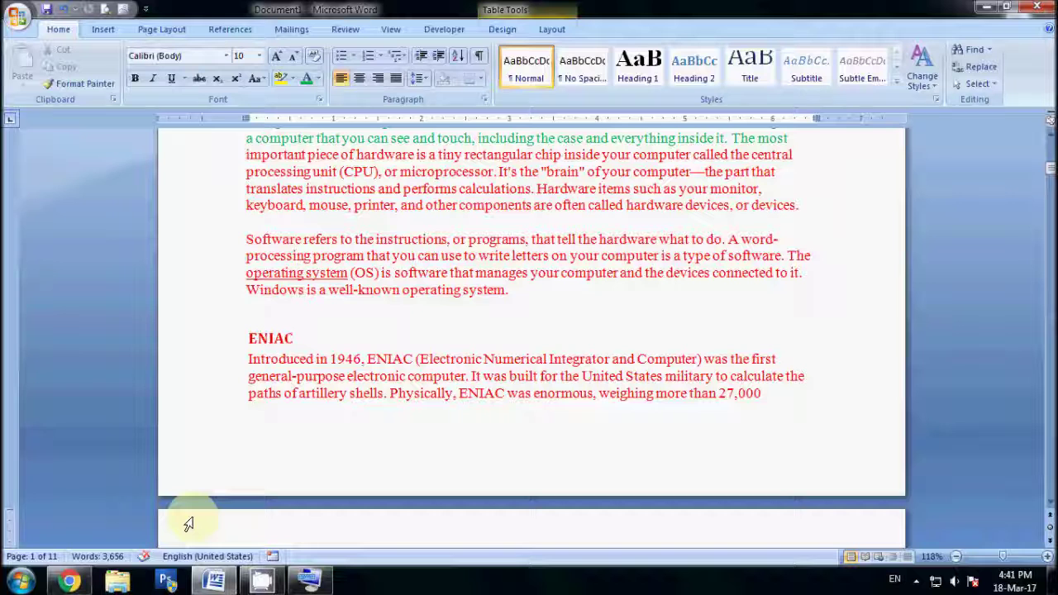
{"action": "key", "text": "Page_Down"}
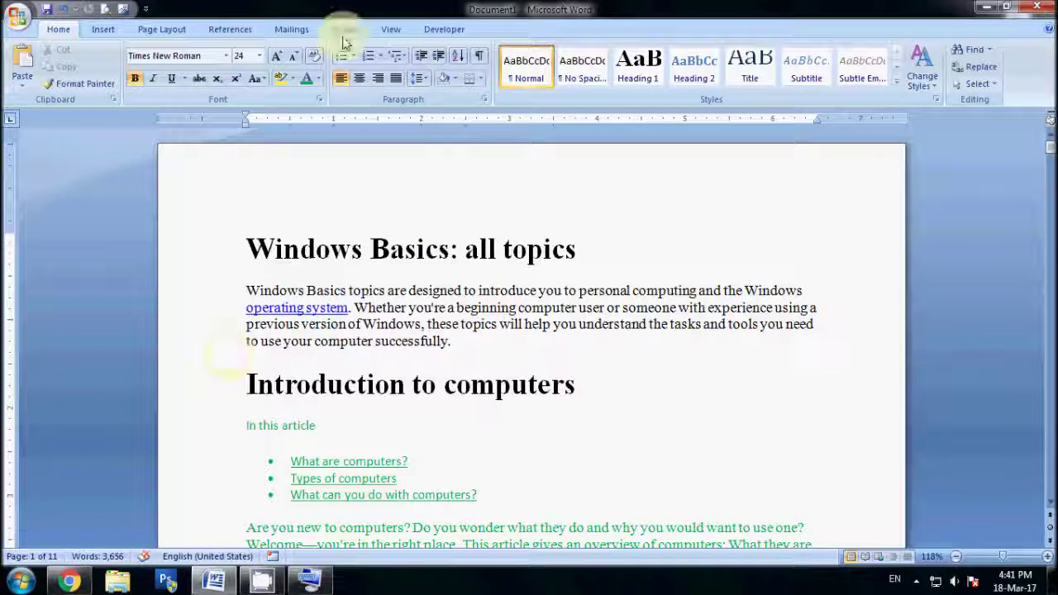
Step: Click inside 'beginning', then place the insertion point right after 'successfully.'
{"action": "left_click", "coordinate": [478, 307]}
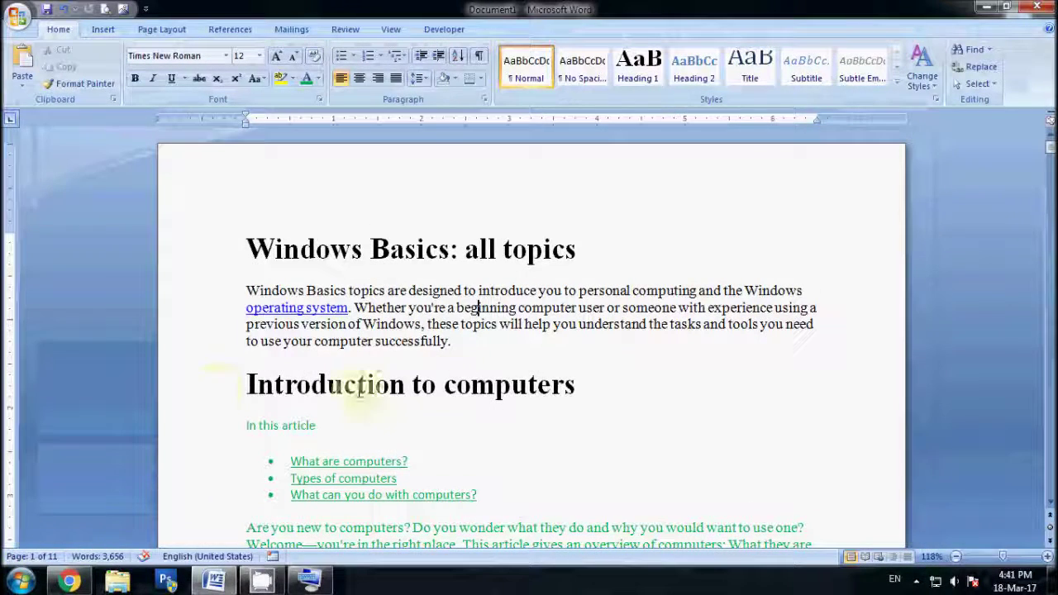
{"action": "left_click", "coordinate": [472, 358]}
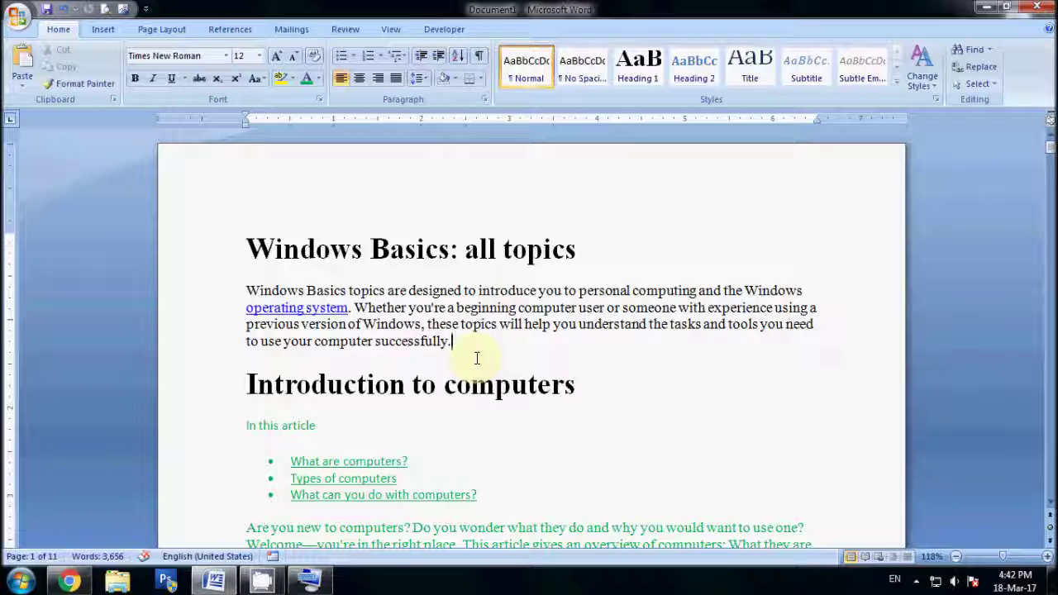
{"action": "scroll", "coordinate": [476, 357], "scroll_direction": "down", "scroll_amount": 4}
{"action": "scroll", "coordinate": [476, 355], "scroll_direction": "down", "scroll_amount": 10}
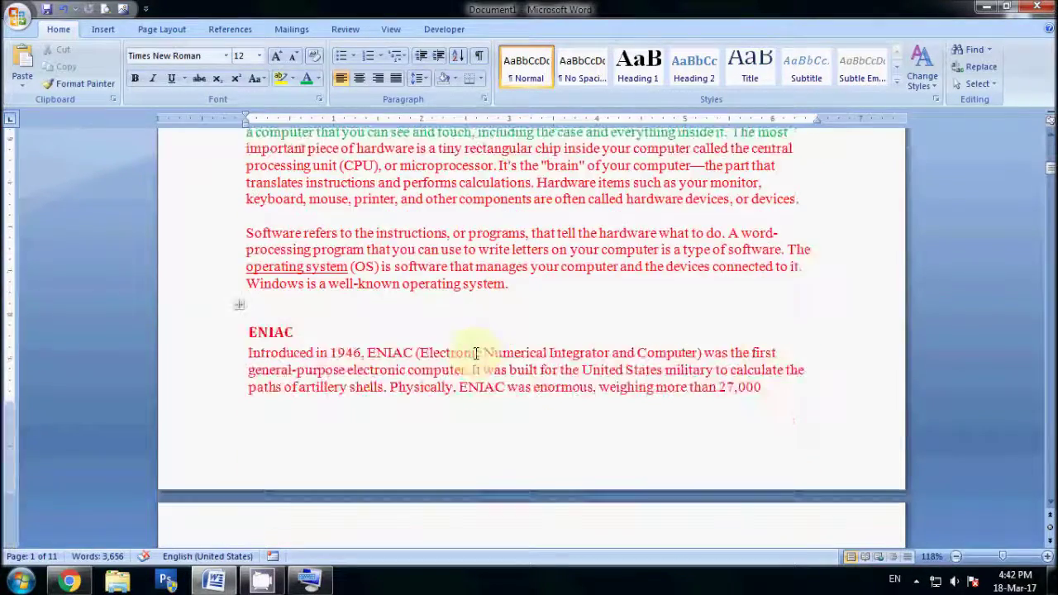
{"action": "scroll", "coordinate": [477, 353], "scroll_direction": "down", "scroll_amount": 5}
{"action": "left_click_drag", "start_coordinate": [1049, 170], "coordinate": [1050, 490]}
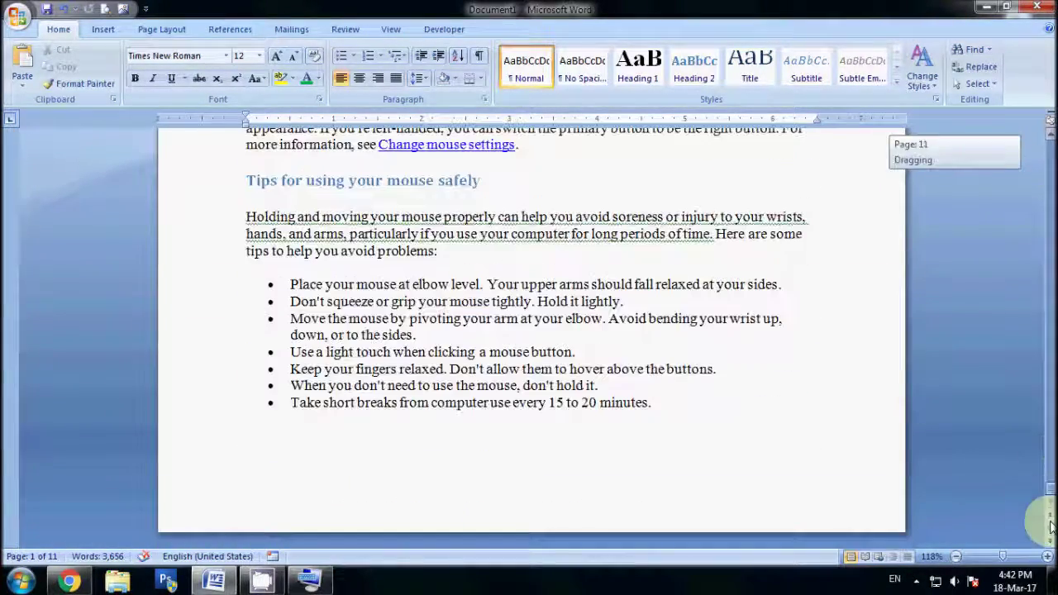
{"action": "left_click", "coordinate": [443, 463]}
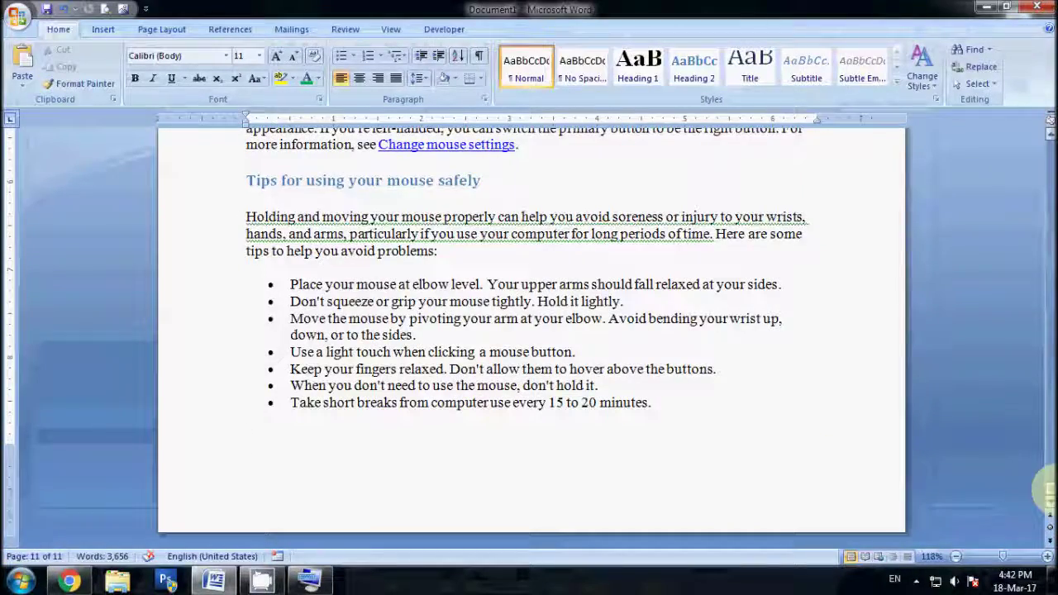
{"action": "mouse_move", "coordinate": [1048, 489]}
{"action": "left_mouse_down"}
{"action": "mouse_move", "coordinate": [1048, 143]}
{"action": "mouse_move", "coordinate": [1040, 488]}
{"action": "left_mouse_up"}
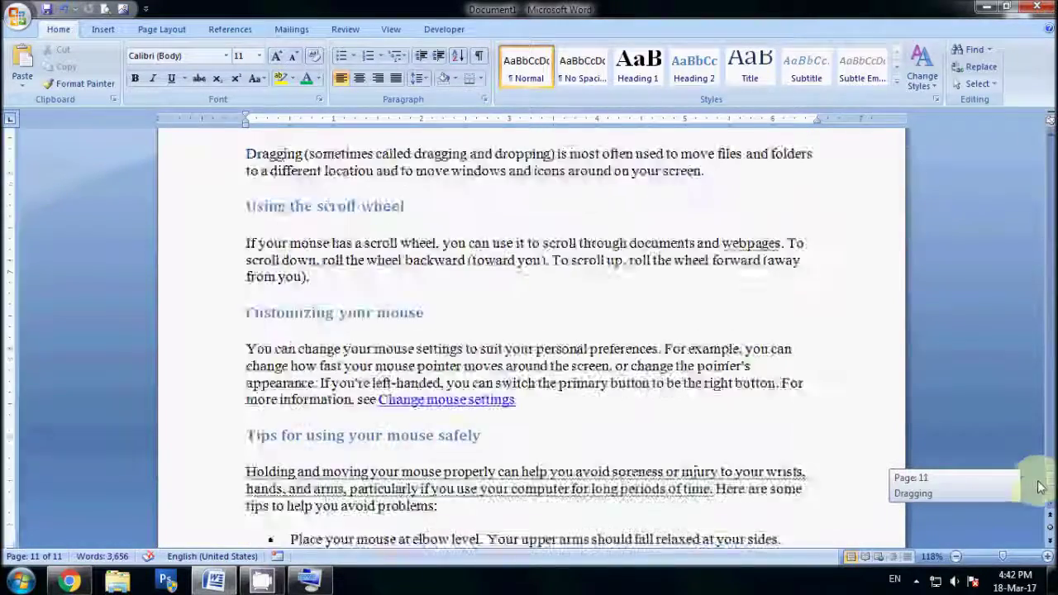
{"action": "left_click_drag", "start_coordinate": [1040, 488], "coordinate": [1046, 143]}
{"action": "left_click", "coordinate": [457, 354]}
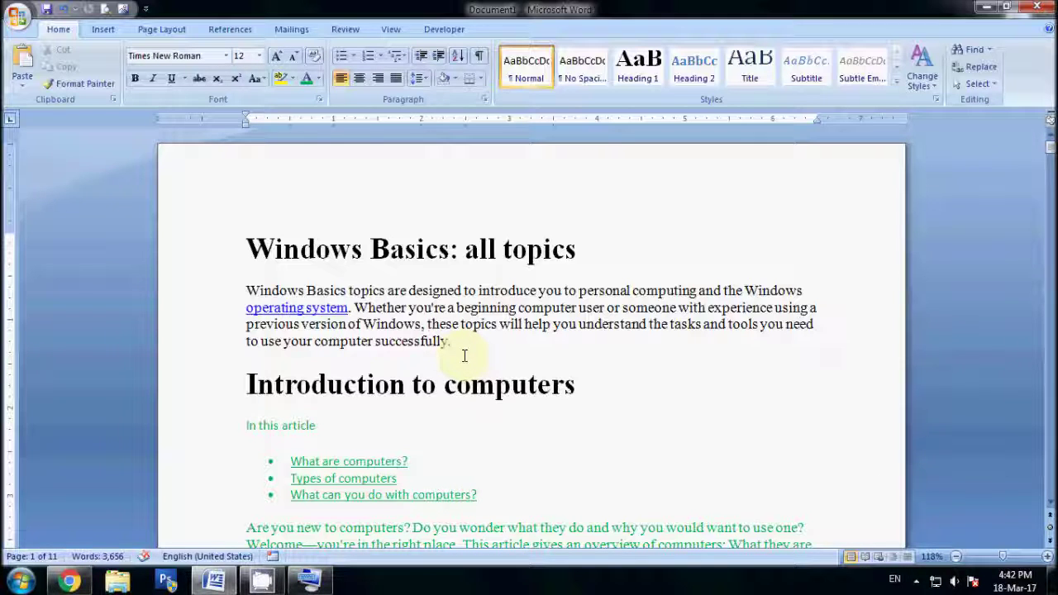
{"action": "key", "text": "ctrl+End"}
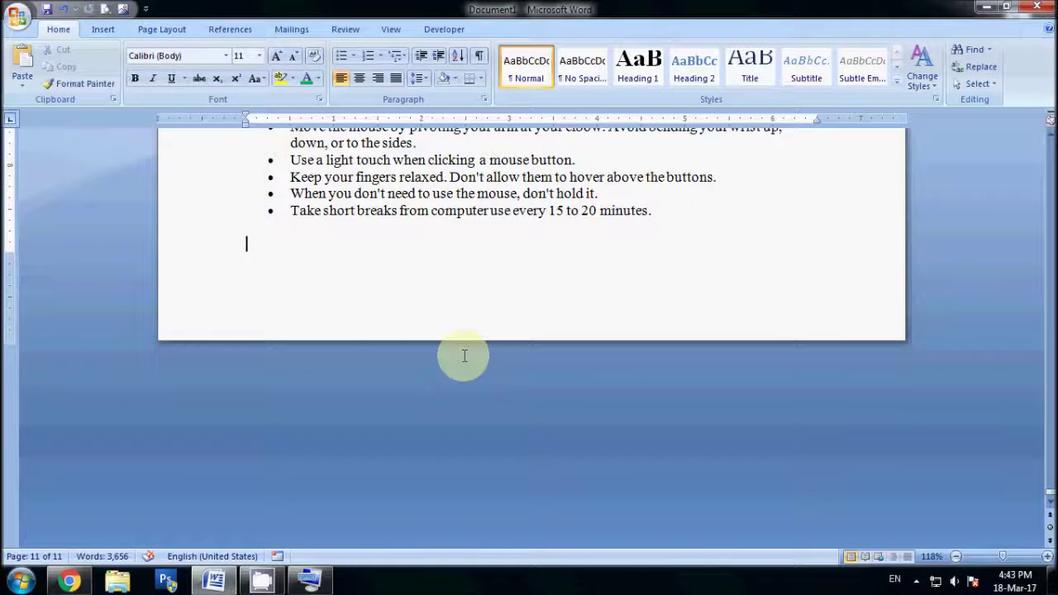
Step: Jump between the document's start and end with Ctrl+Home/Ctrl+End, then open Go To with Ctrl+G
{"action": "key", "text": "ctrl+Home"}
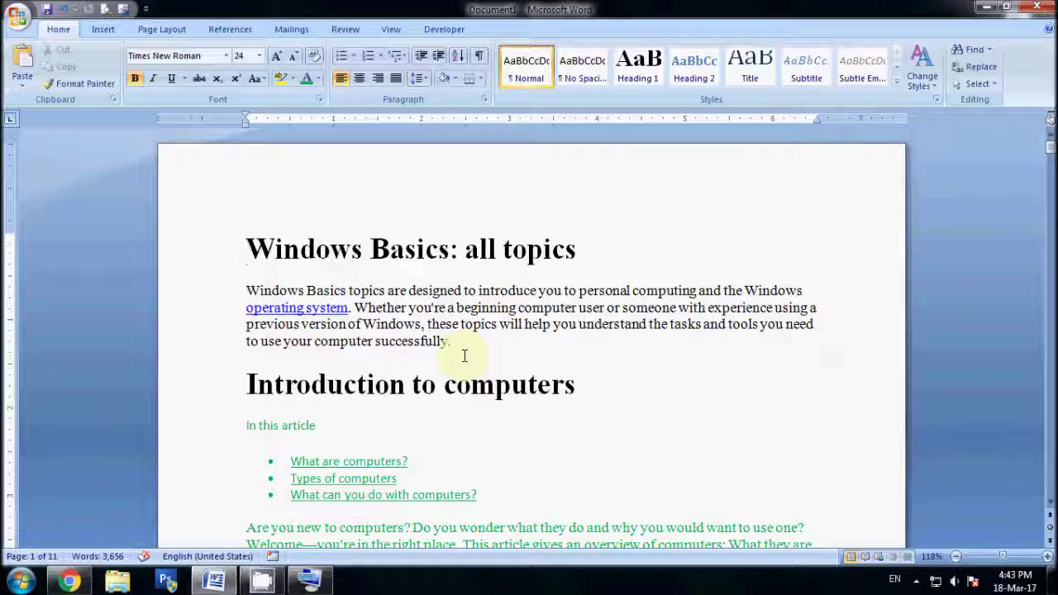
{"action": "key", "text": "ctrl+End"}
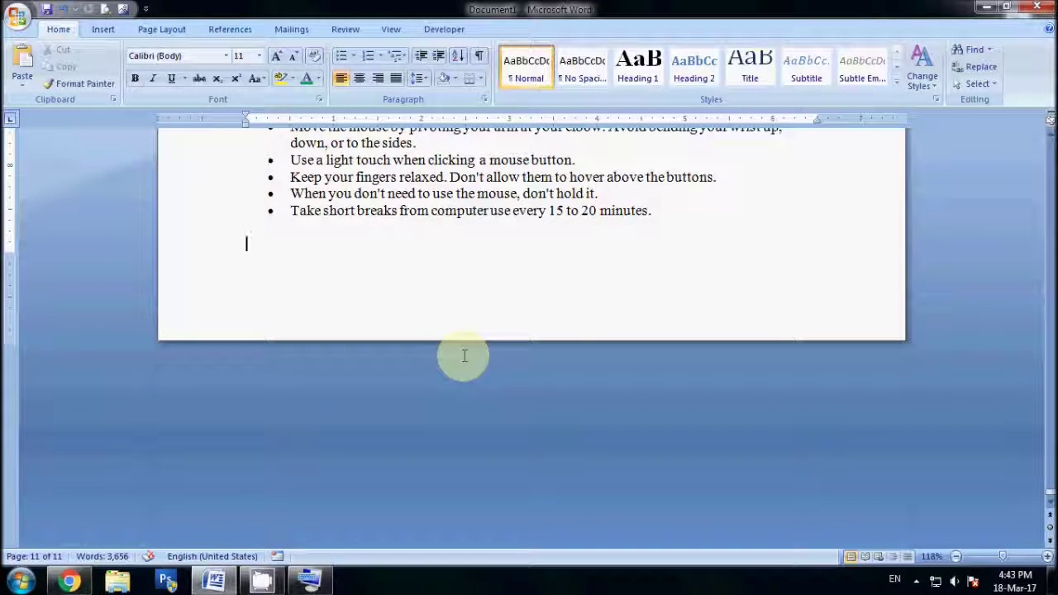
{"action": "key", "text": "ctrl+Home"}
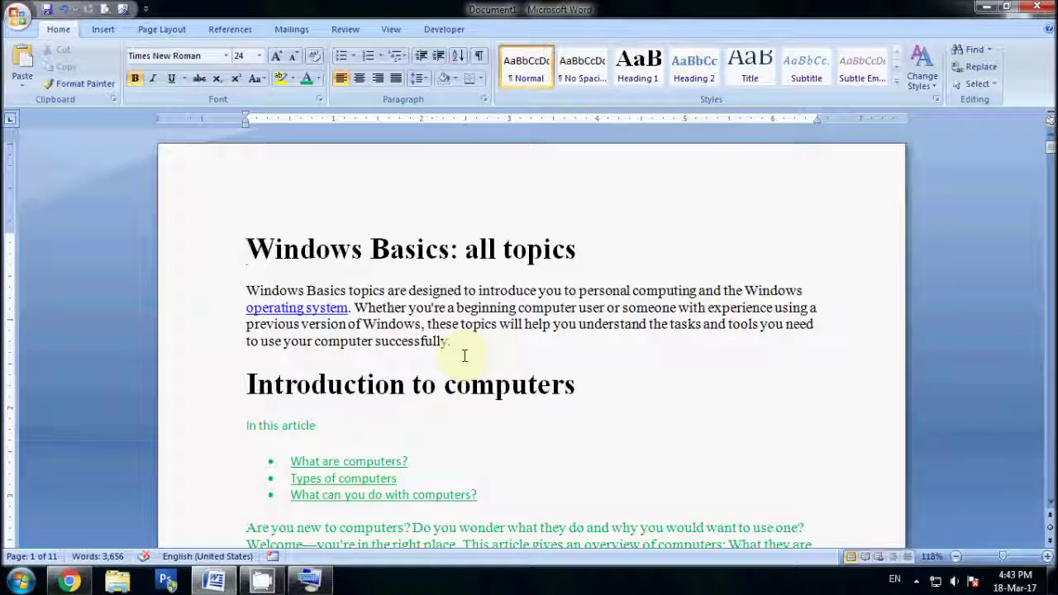
{"action": "key", "text": "ctrl+g"}
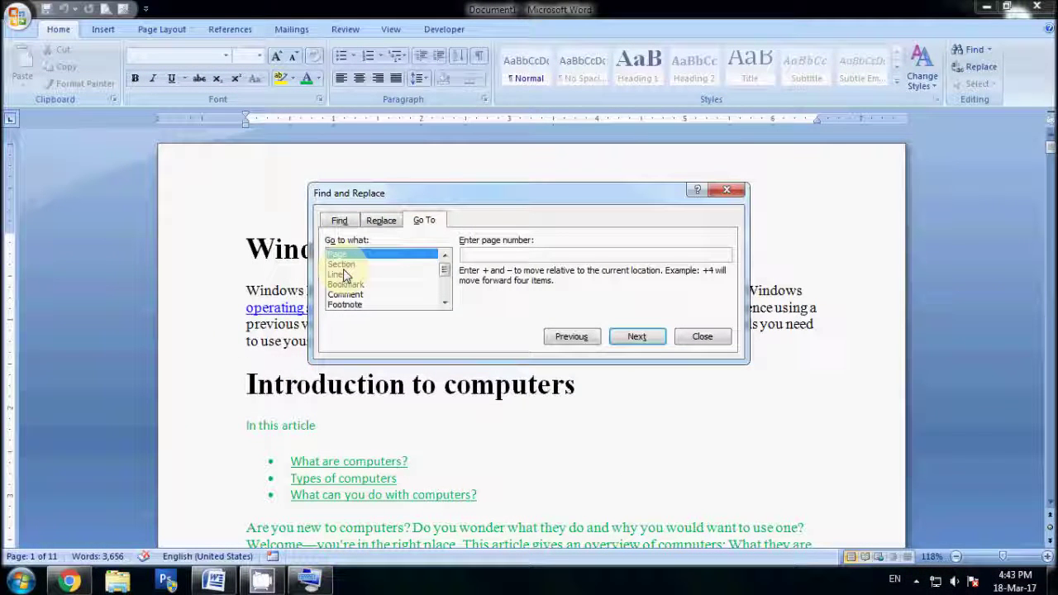
Step: Jump to page 5 from the Go To tab, then close the dialog
{"action": "type", "text": "5"}
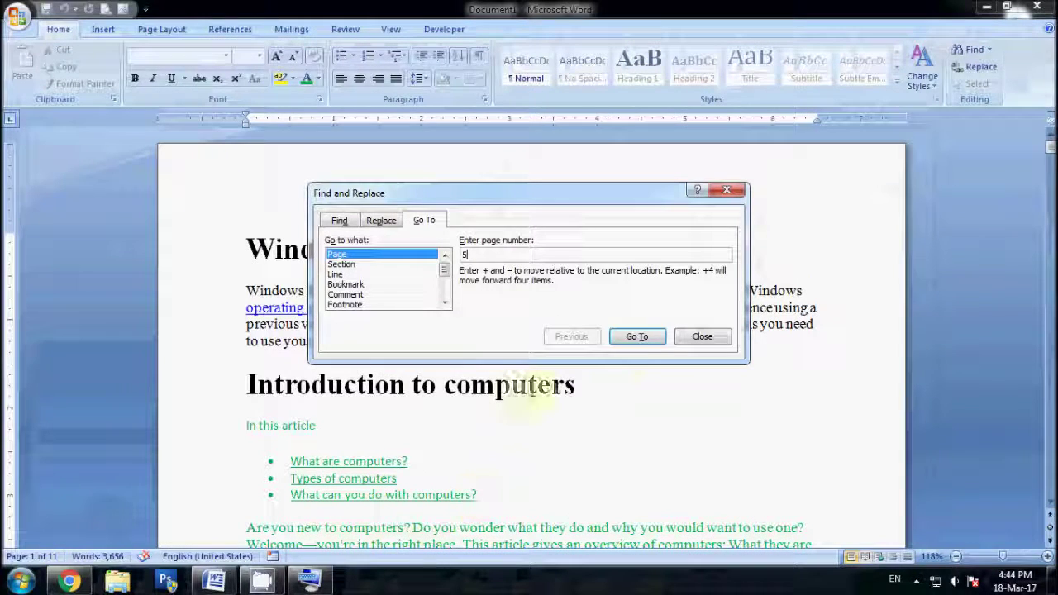
{"action": "left_click", "coordinate": [637, 339]}
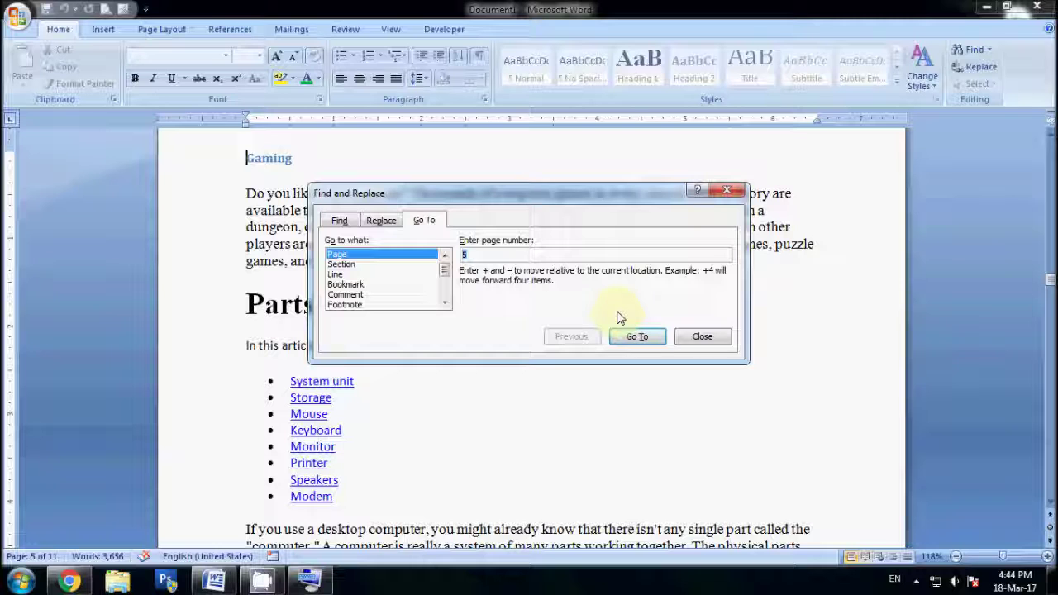
{"action": "left_click", "coordinate": [726, 190]}
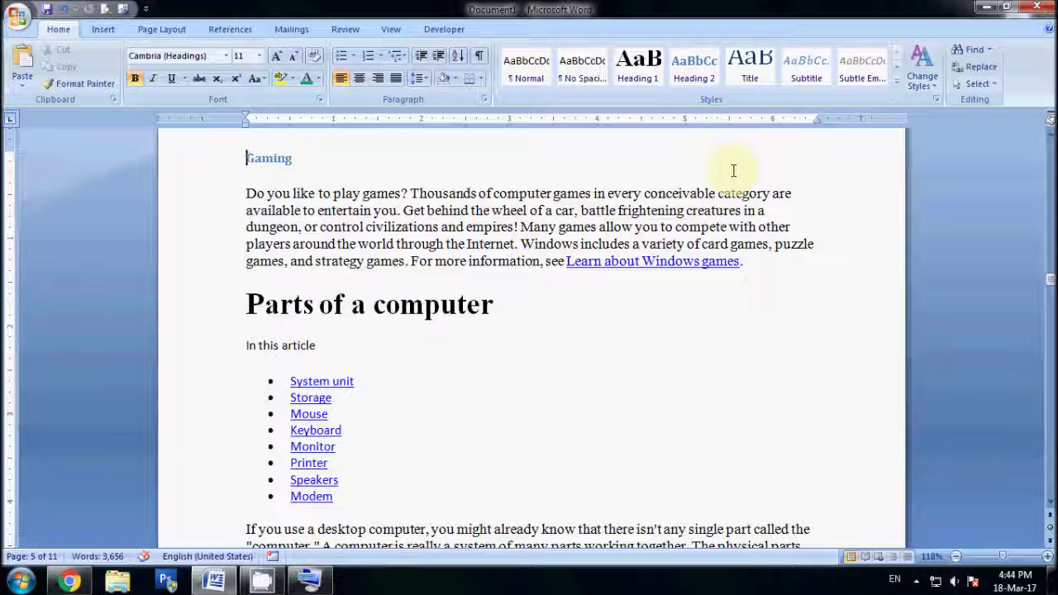
Step: Reopen Go To with Ctrl+G and jump to pages 6, 9 and then 2
{"action": "key", "text": "ctrl+g"}
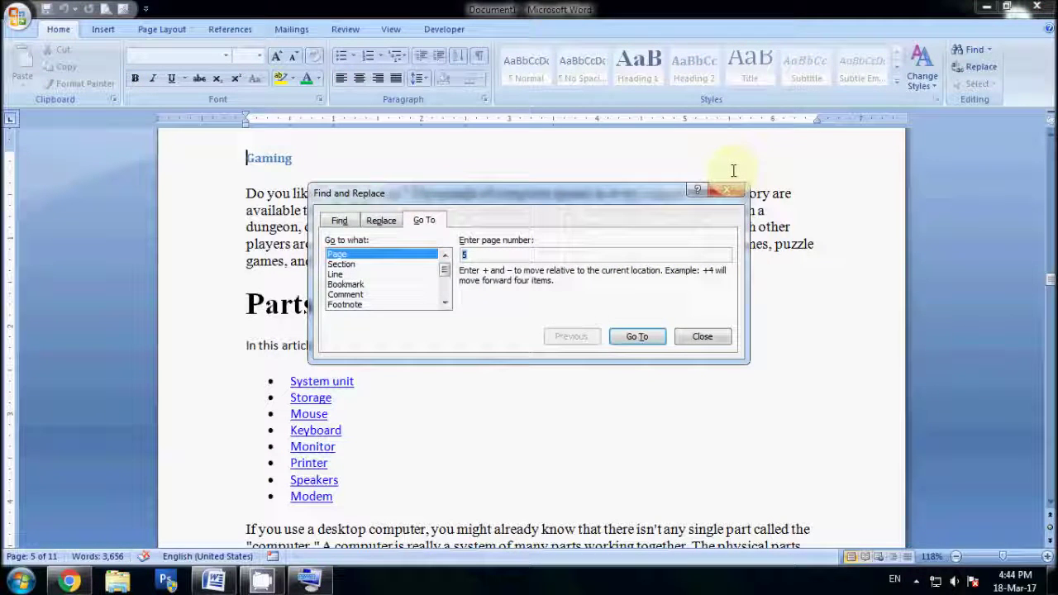
{"action": "type", "text": "6"}
{"action": "key", "text": "Return"}
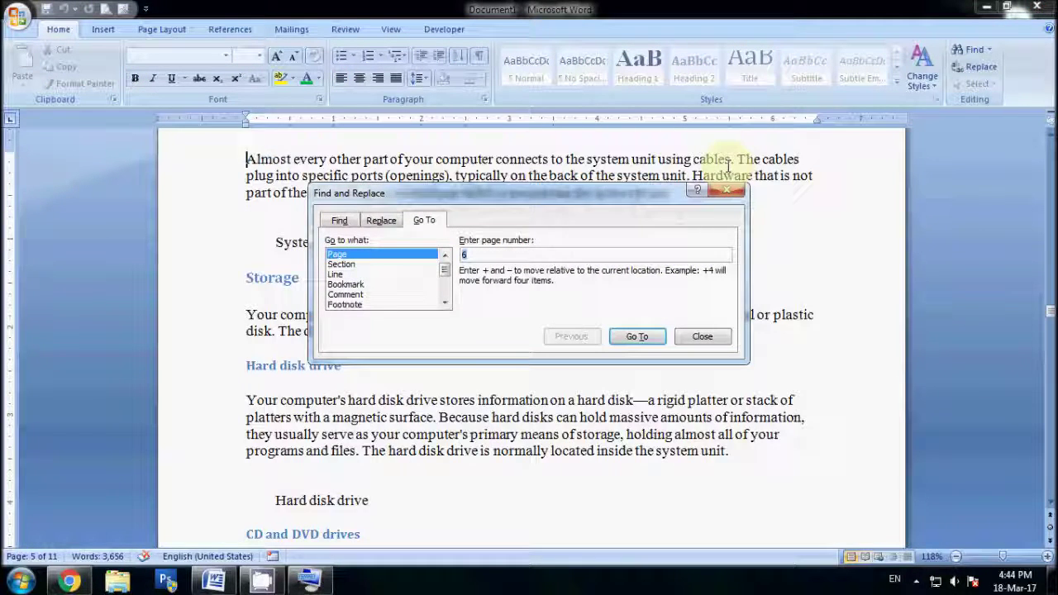
{"action": "type", "text": "9"}
{"action": "key", "text": "Return"}
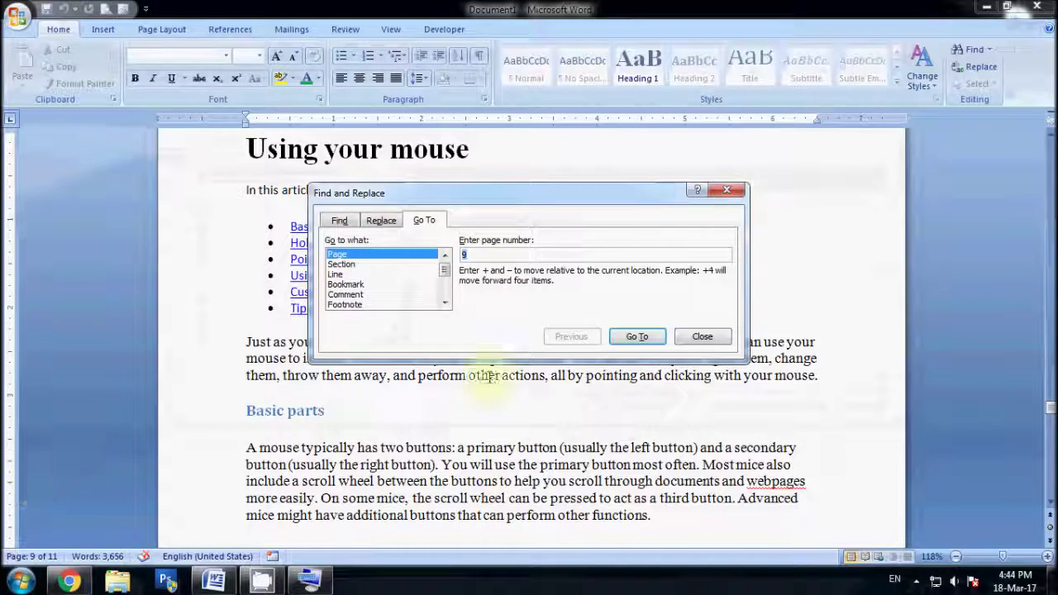
{"action": "type", "text": "2"}
{"action": "key", "text": "Return"}
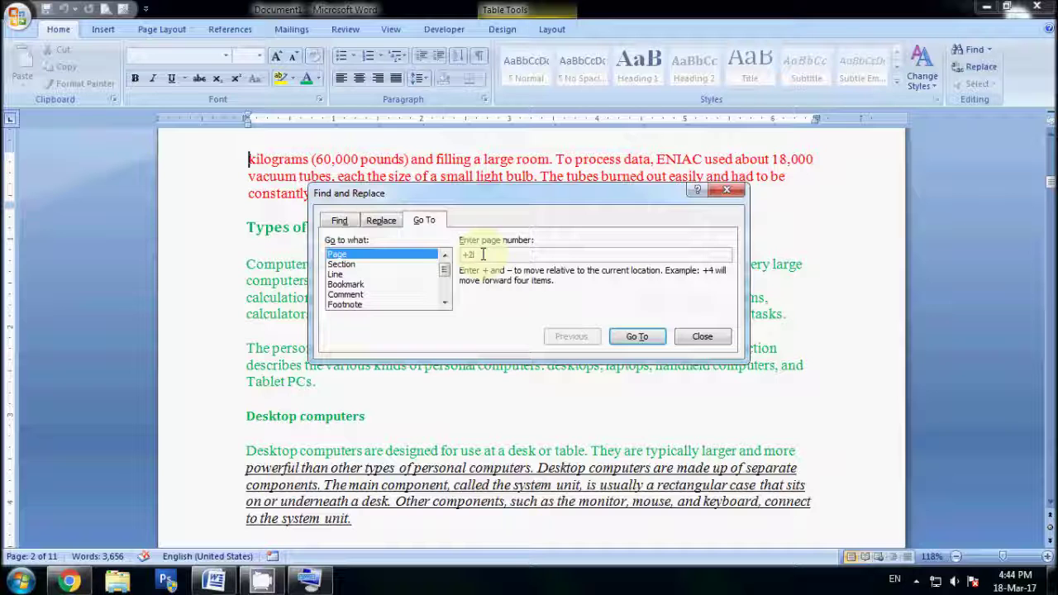
Step: Move forward +2 pages, then +9 pages, from the current page
{"action": "key", "text": "Return"}
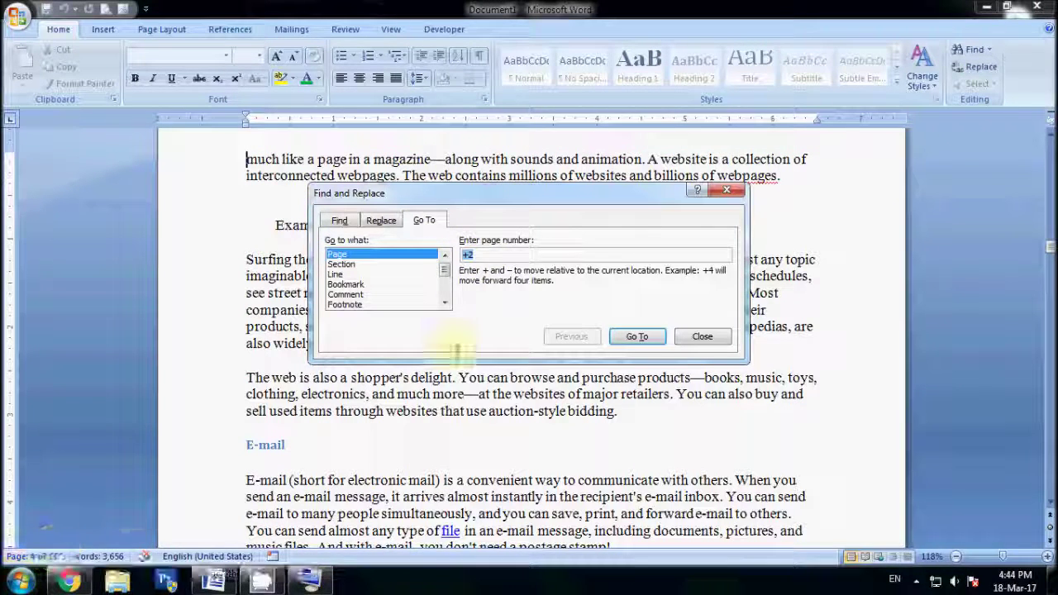
{"action": "type", "text": "+9"}
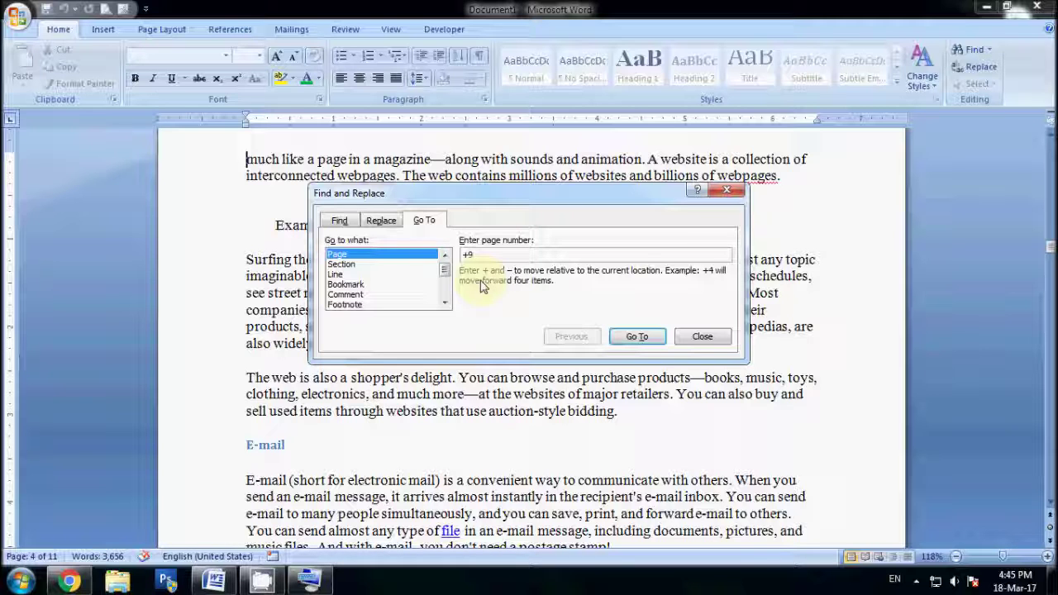
{"action": "key", "text": "Return"}
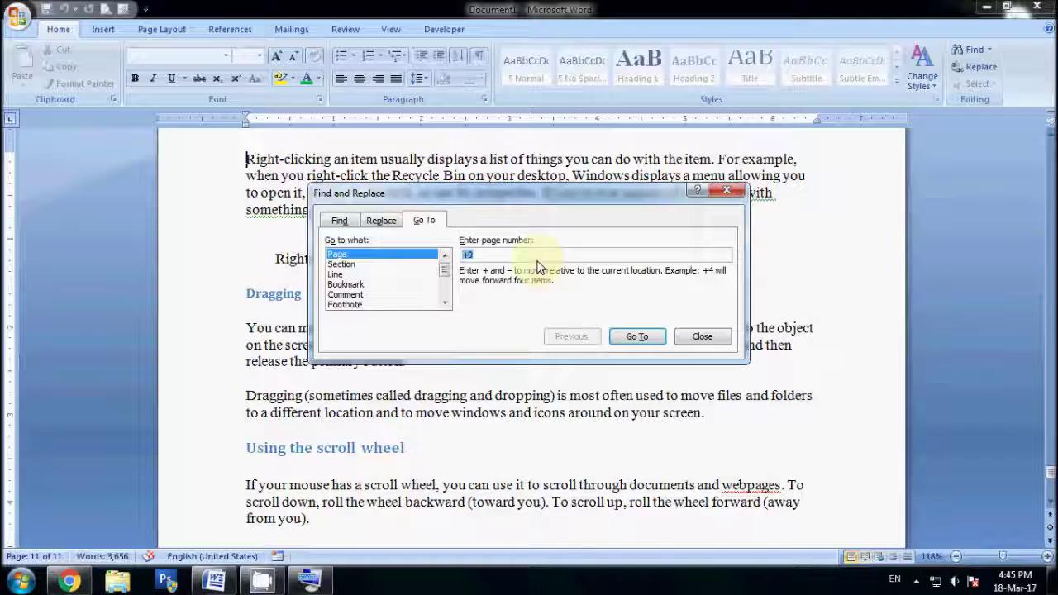
Step: Close Go To, return to page 1, and place the cursor before the first paragraph's 'Windows'
{"action": "left_click", "coordinate": [699, 339]}
{"action": "scroll", "coordinate": [643, 378], "scroll_direction": "up", "scroll_amount": 4}
{"action": "scroll", "coordinate": [643, 378], "scroll_direction": "up", "scroll_amount": 5}
{"action": "scroll", "coordinate": [643, 378], "scroll_direction": "up", "scroll_amount": 5}
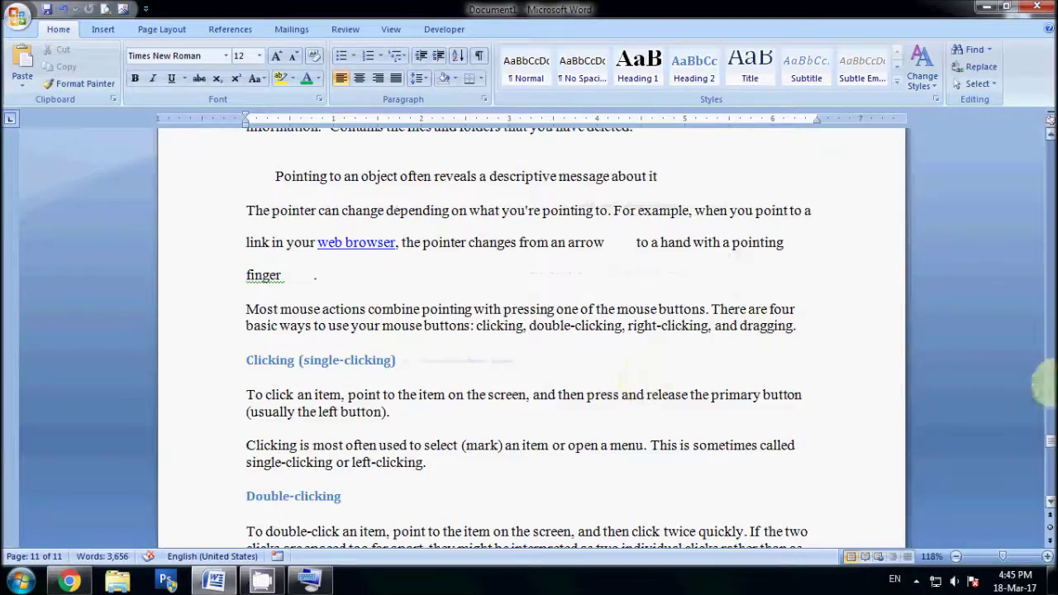
{"action": "left_click_drag", "start_coordinate": [1049, 442], "coordinate": [1051, 147]}
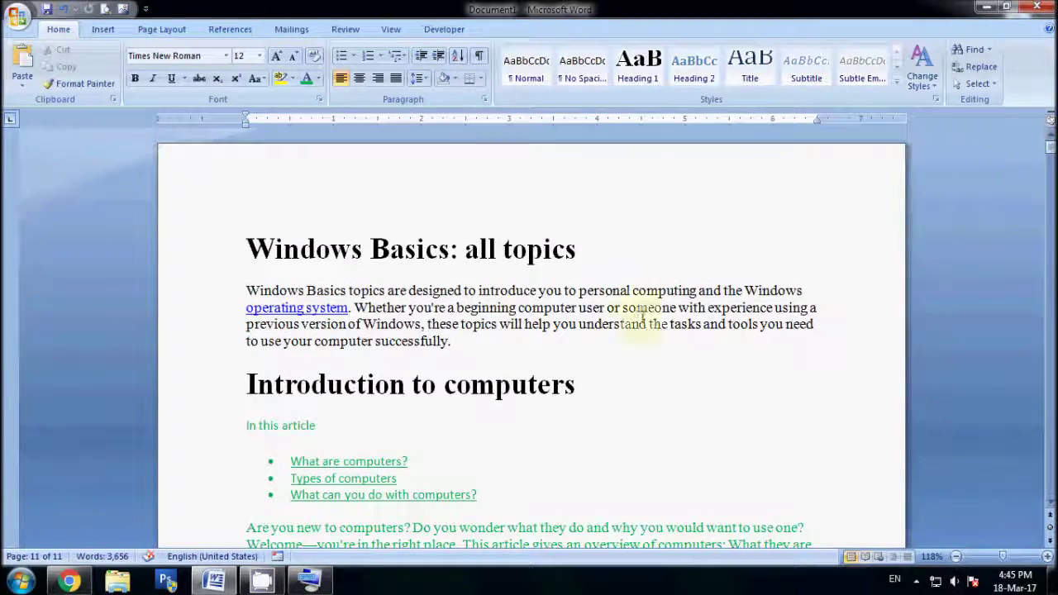
{"action": "left_click", "coordinate": [473, 379]}
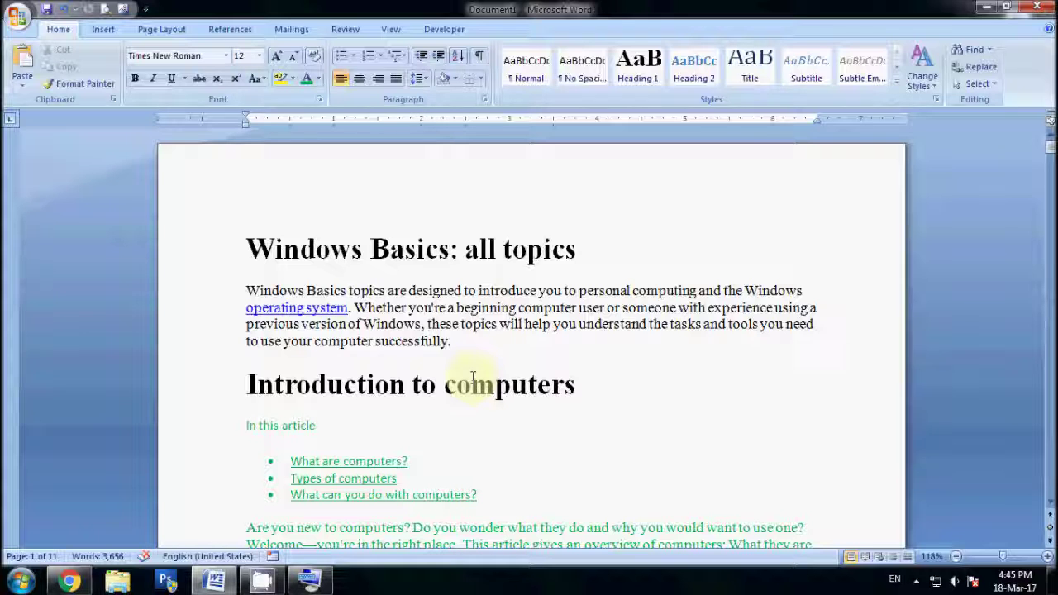
{"action": "left_click", "coordinate": [246, 291]}
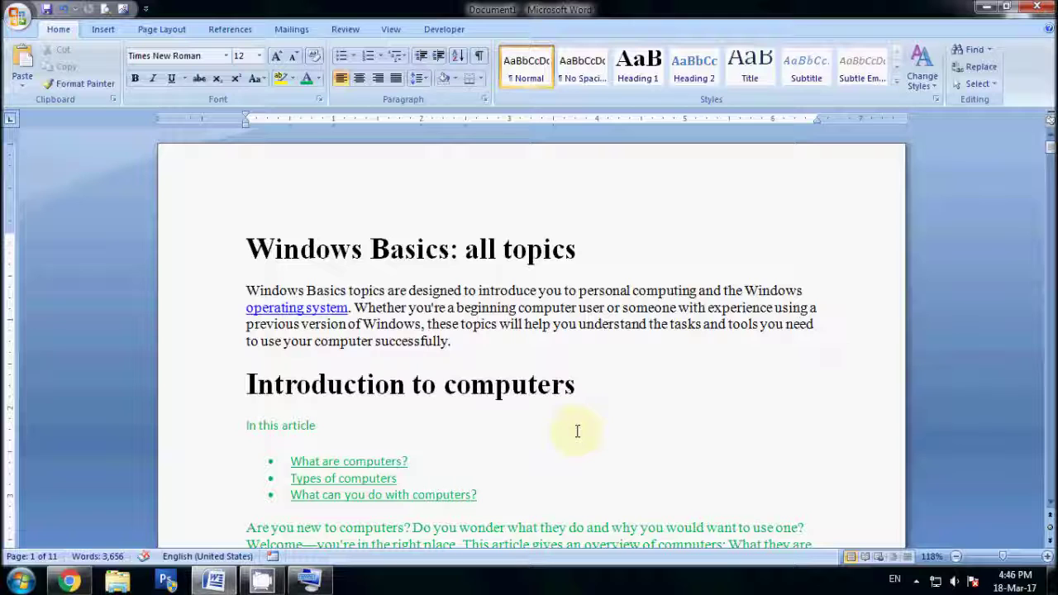
Step: Place the cursor before 'designed' and select that word with Ctrl+Shift+Right
{"action": "left_click", "coordinate": [409, 291]}
{"action": "key", "text": "ctrl+shift+Right"}
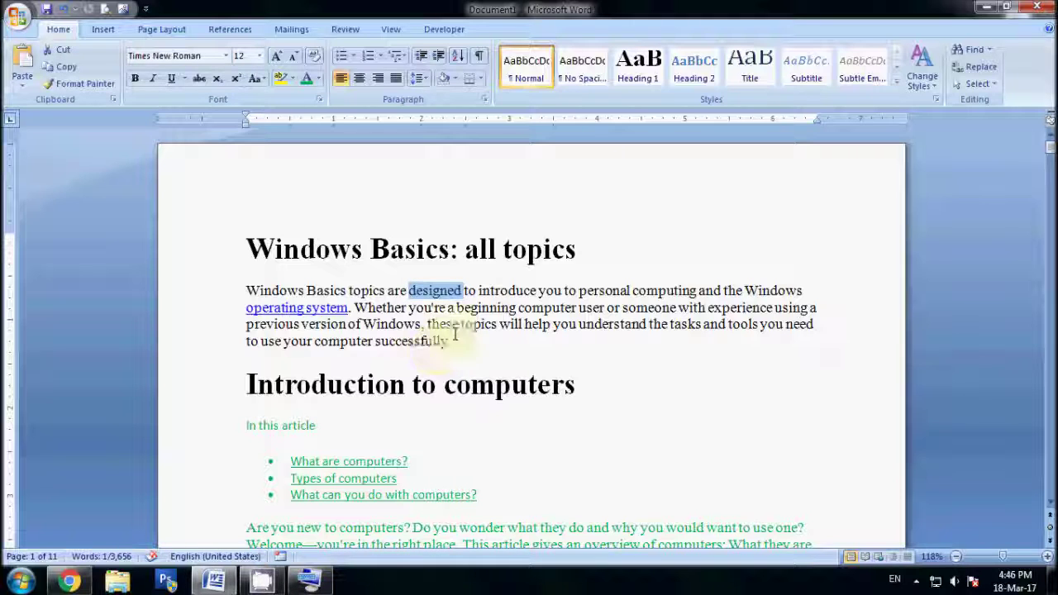
{"action": "left_click", "coordinate": [540, 292]}
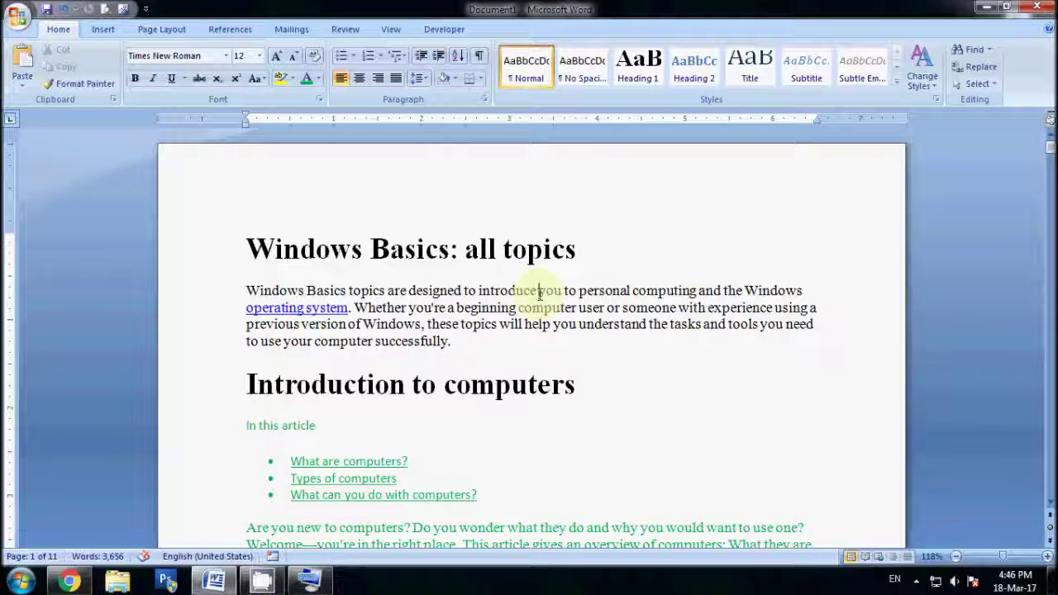
{"action": "key", "text": "ctrl+shift+Left"}
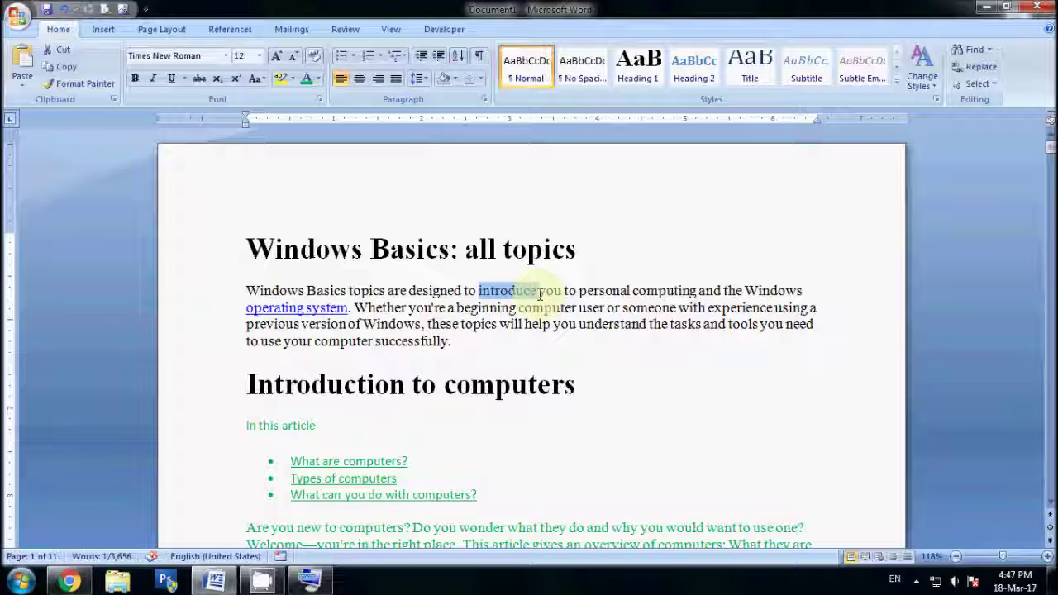
{"action": "left_click", "coordinate": [540, 295]}
{"action": "key", "text": "ctrl+shift+Right"}
{"action": "key", "text": "ctrl+shift+Right"}
{"action": "key", "text": "ctrl+shift+Right"}
{"action": "key", "text": "ctrl+shift+Right"}
{"action": "key", "text": "ctrl+shift+Right"}
{"action": "key", "text": "ctrl+shift+Left"}
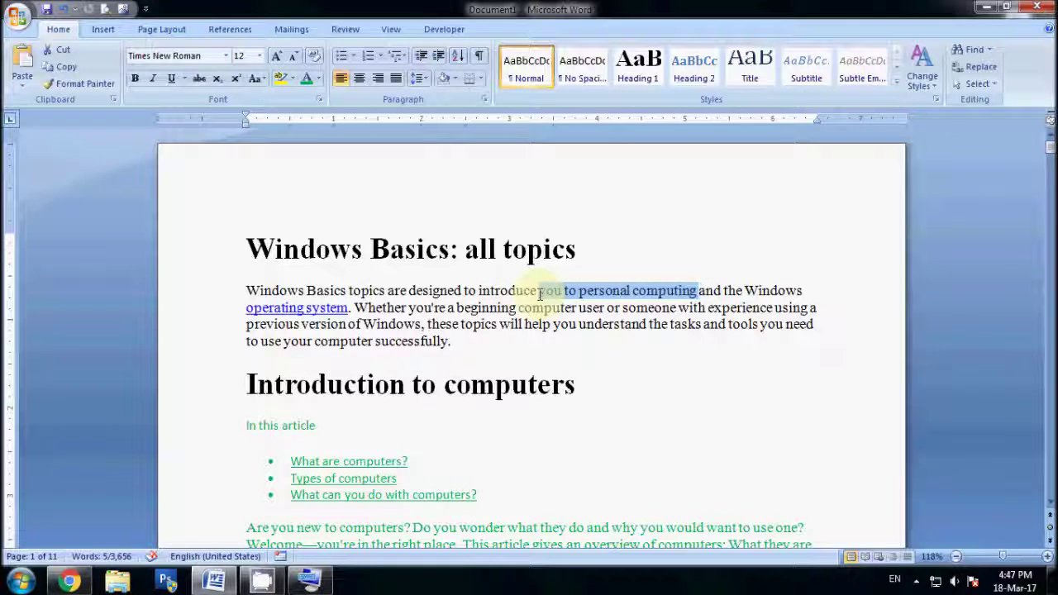
{"action": "key", "text": "ctrl+shift+Left"}
{"action": "key", "text": "ctrl+shift+Left"}
{"action": "key", "text": "ctrl+shift+Left"}
{"action": "key", "text": "ctrl+shift+Left"}
{"action": "key", "text": "ctrl+shift+Left"}
{"action": "key", "text": "ctrl+shift+Left"}
{"action": "key", "text": "ctrl+shift+Left"}
{"action": "key", "text": "ctrl+shift+Left"}
{"action": "key", "text": "ctrl+shift+Left"}
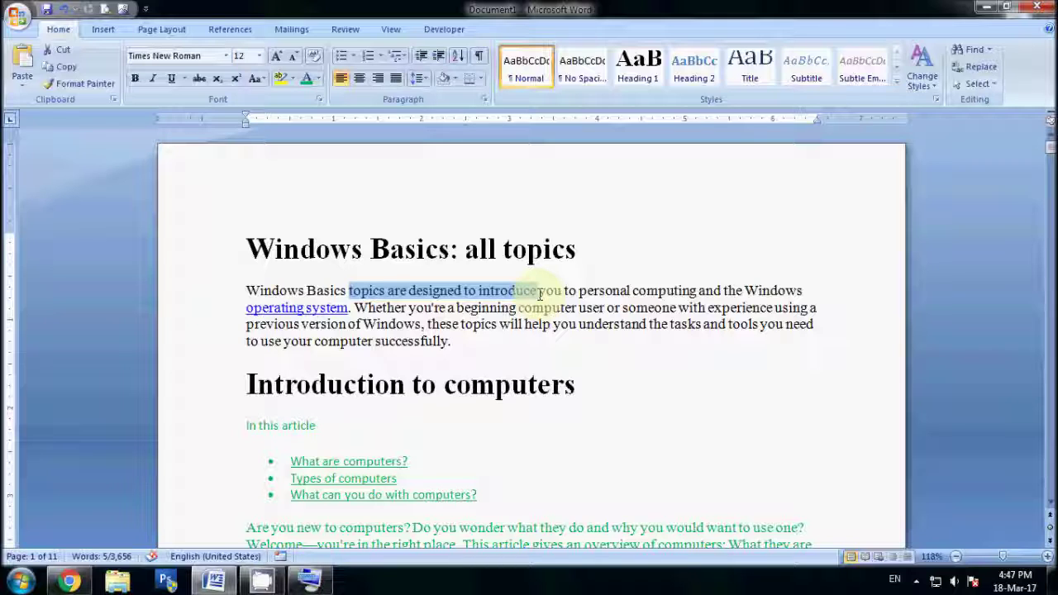
{"action": "left_click", "coordinate": [246, 290]}
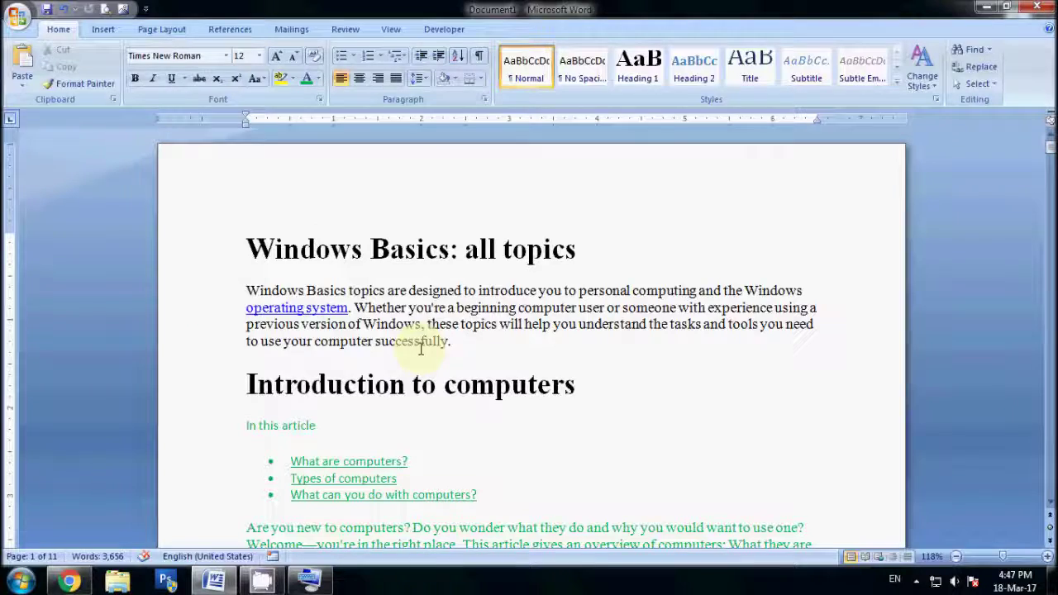
{"action": "key", "text": "ctrl+shift+Down"}
{"action": "key", "text": "ctrl+shift+Down"}
{"action": "key", "text": "ctrl+shift+Down"}
{"action": "key", "text": "ctrl+shift+Down"}
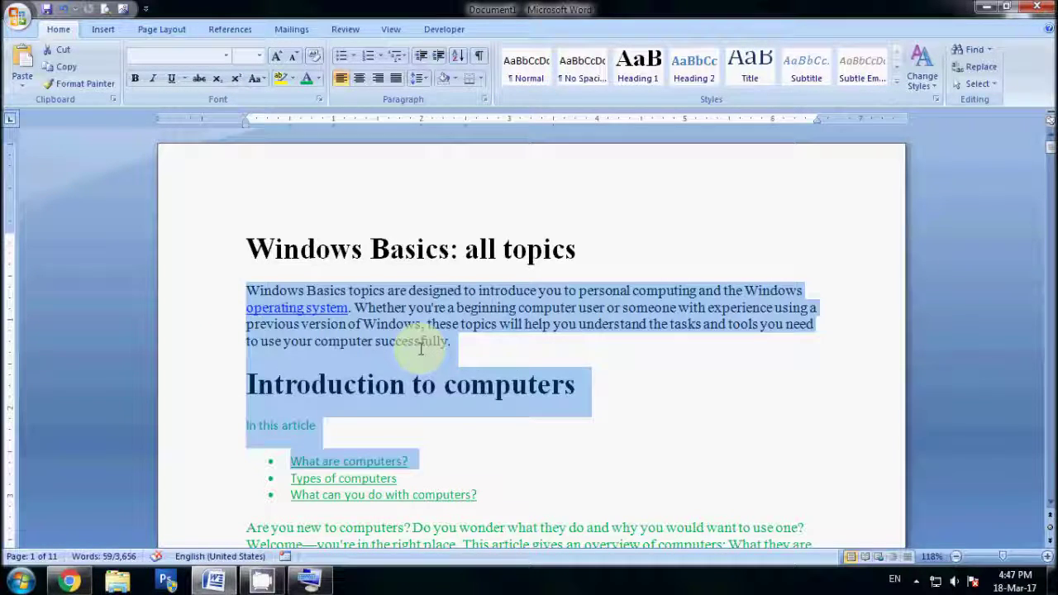
{"action": "key", "text": "ctrl+shift+Down"}
{"action": "key", "text": "ctrl+shift+Down"}
{"action": "key", "text": "ctrl+shift+Down"}
{"action": "key", "text": "ctrl+shift+Down"}
{"action": "key", "text": "ctrl+shift+Down"}
{"action": "key", "text": "ctrl+shift+Down"}
{"action": "key", "text": "ctrl+shift+Down"}
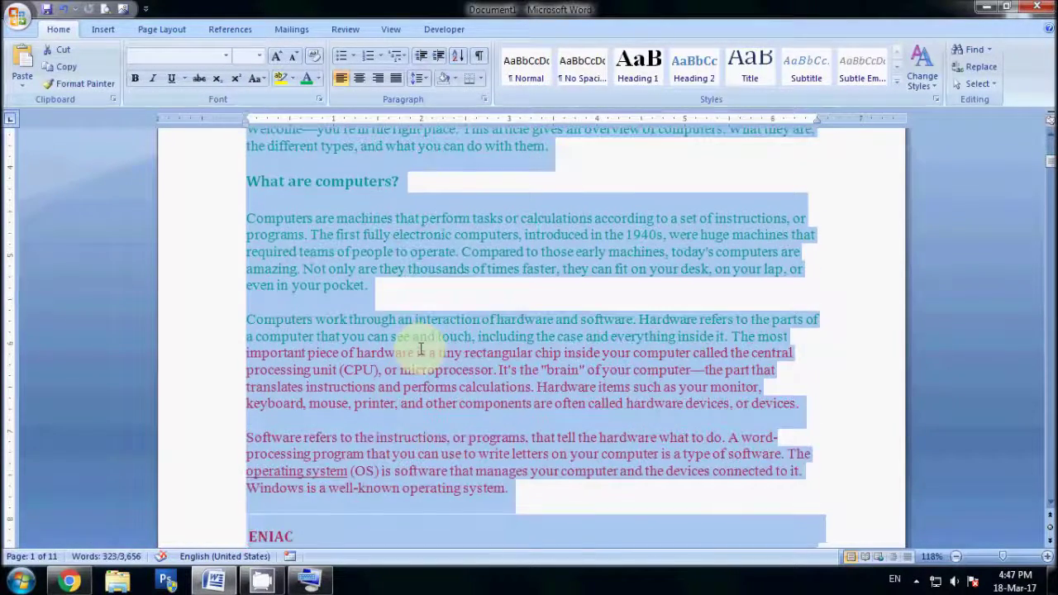
{"action": "key", "text": "ctrl+shift+Down"}
{"action": "key", "text": "ctrl+shift+Down"}
{"action": "key", "text": "ctrl+shift+Down"}
{"action": "key", "text": "ctrl+Home"}
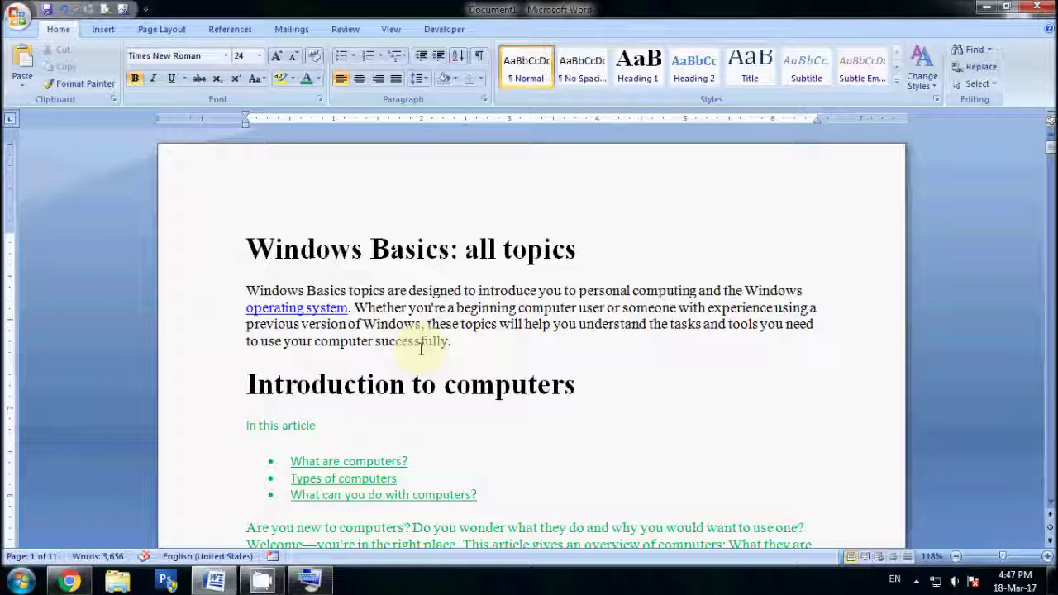
{"action": "left_click", "coordinate": [249, 290]}
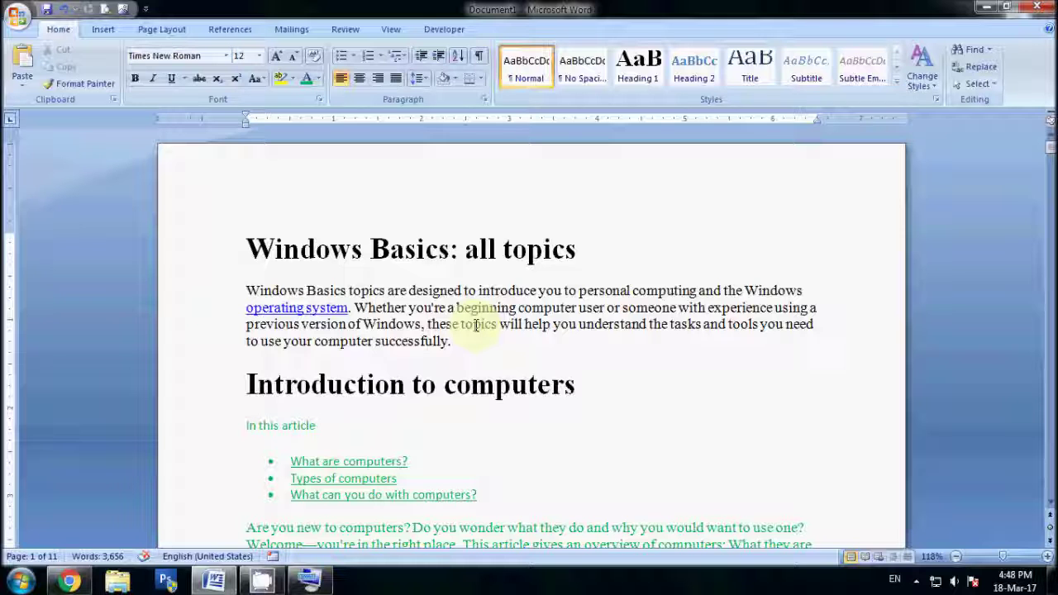
Step: Practise Shift+End and Shift+Home line selections on the paragraph's first two lines
{"action": "key", "text": "shift+End"}
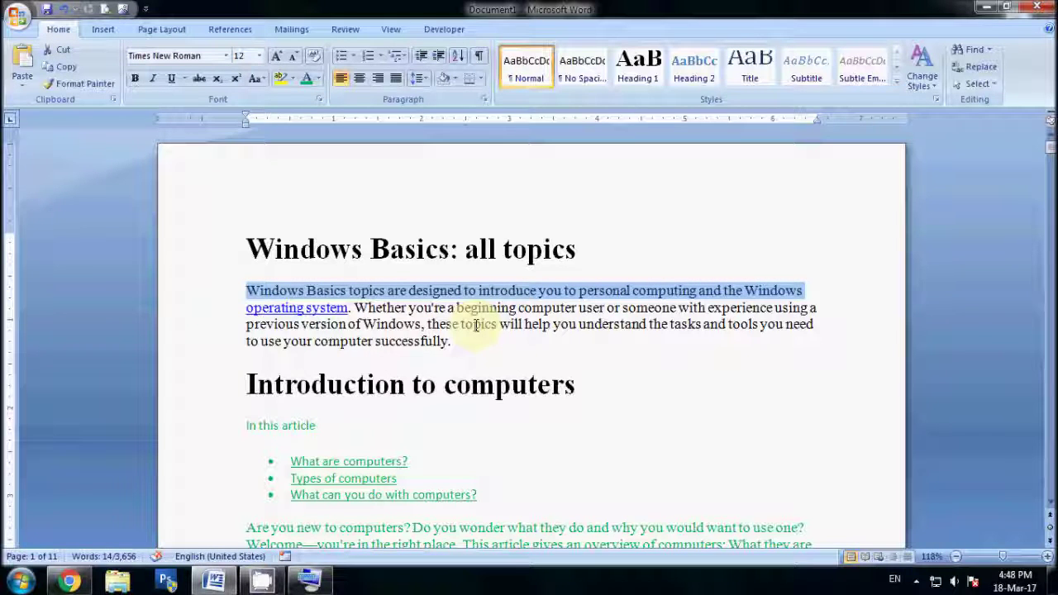
{"action": "left_click", "coordinate": [831, 312]}
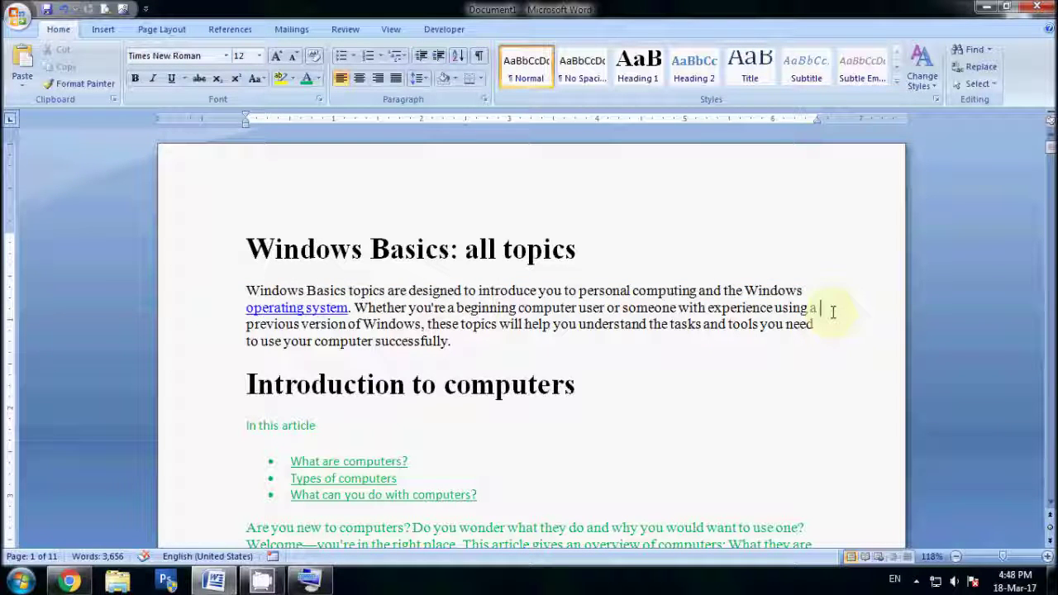
{"action": "key", "text": "shift+Home"}
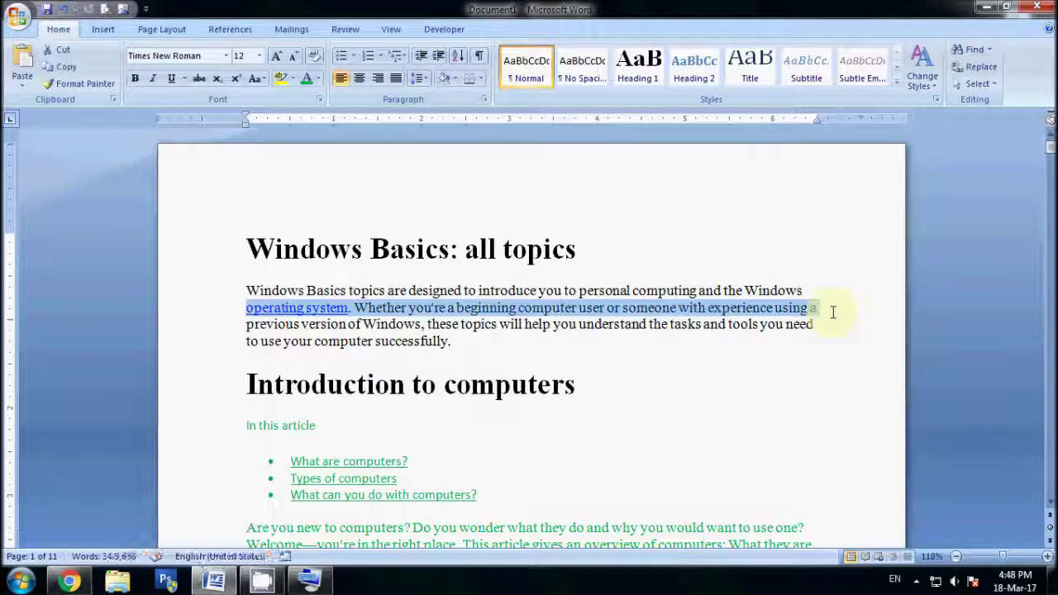
{"action": "left_click", "coordinate": [520, 309]}
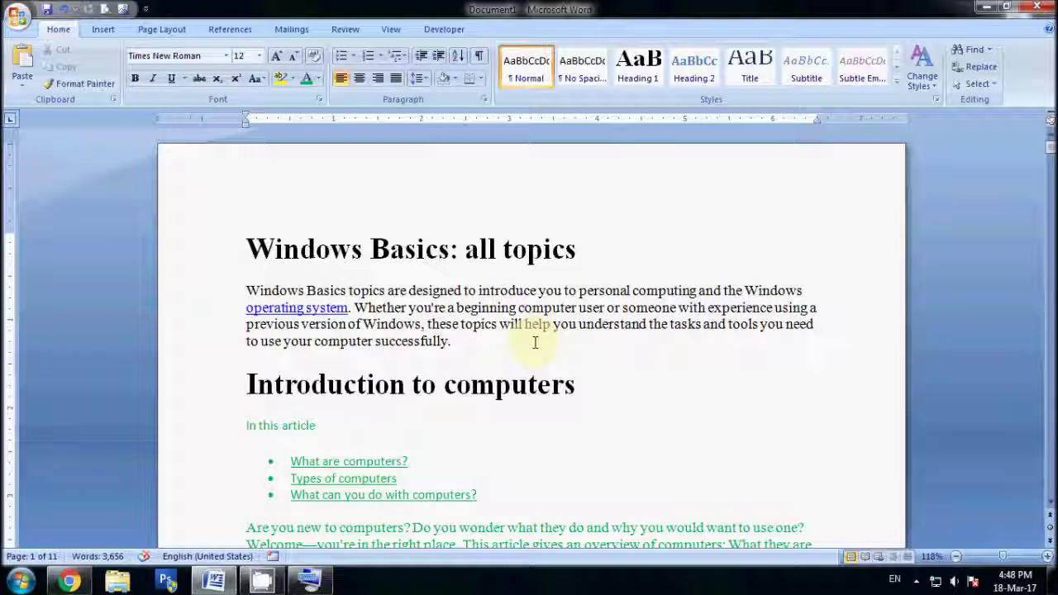
{"action": "key", "text": "shift+Home"}
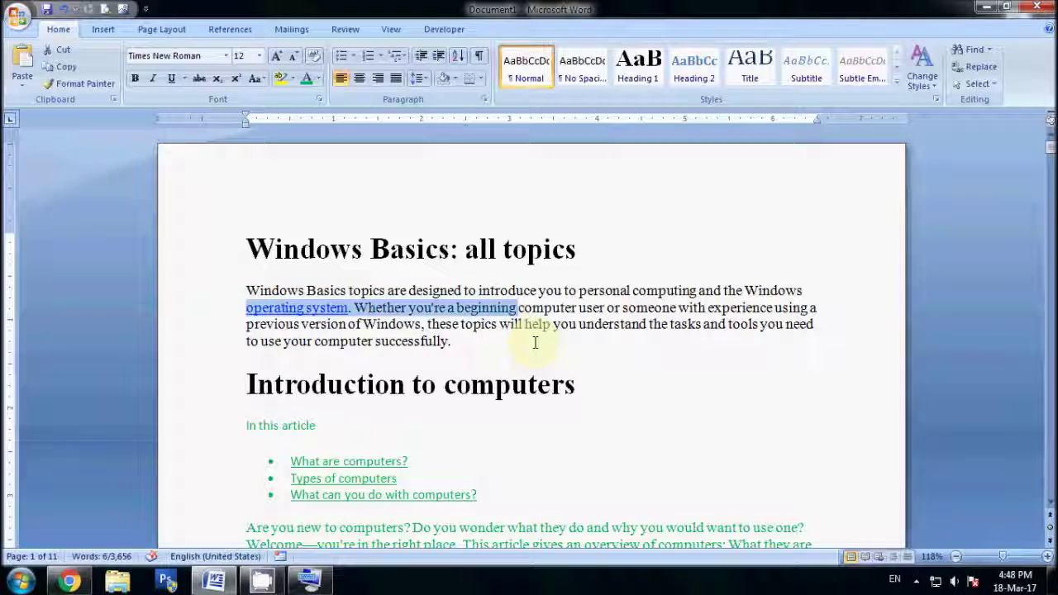
{"action": "left_click", "coordinate": [534, 342]}
Step: Delete the text from 'topics' to the end of its line
{"action": "left_click", "coordinate": [460, 324]}
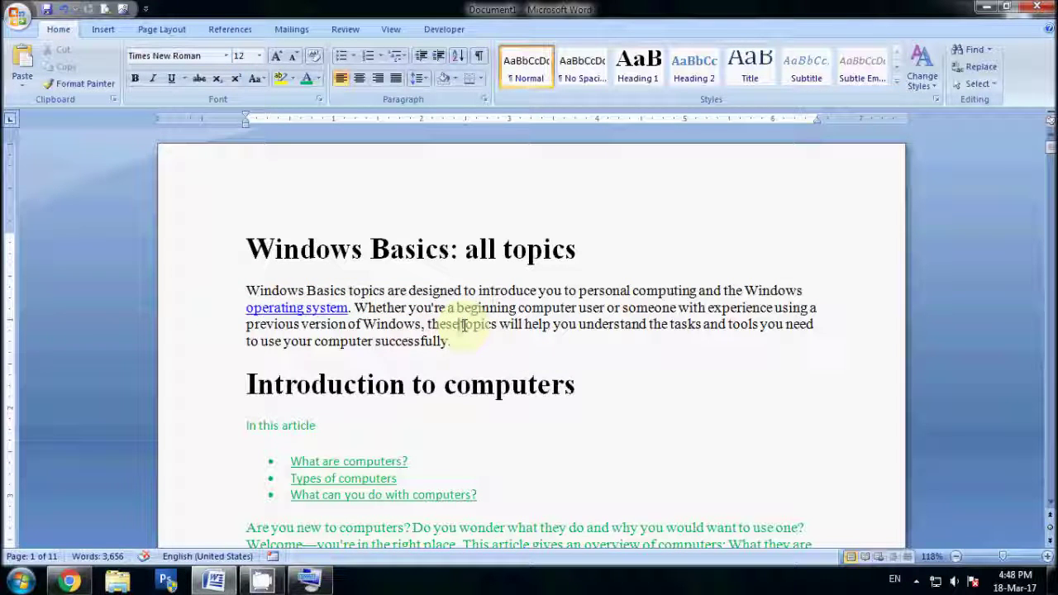
{"action": "key", "text": "shift+End"}
{"action": "key", "text": "Delete"}
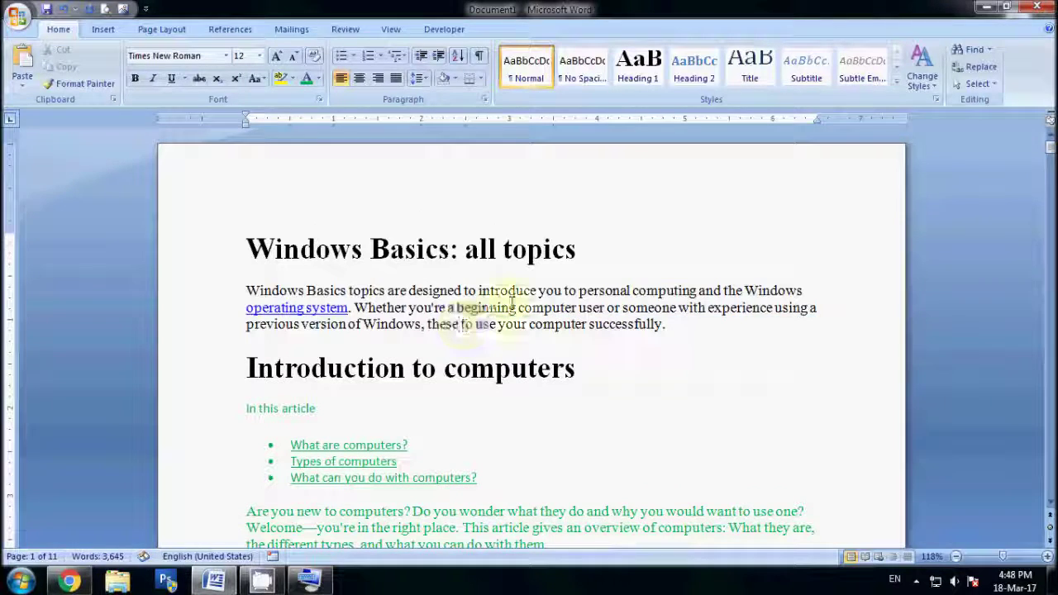
{"action": "left_click", "coordinate": [538, 290]}
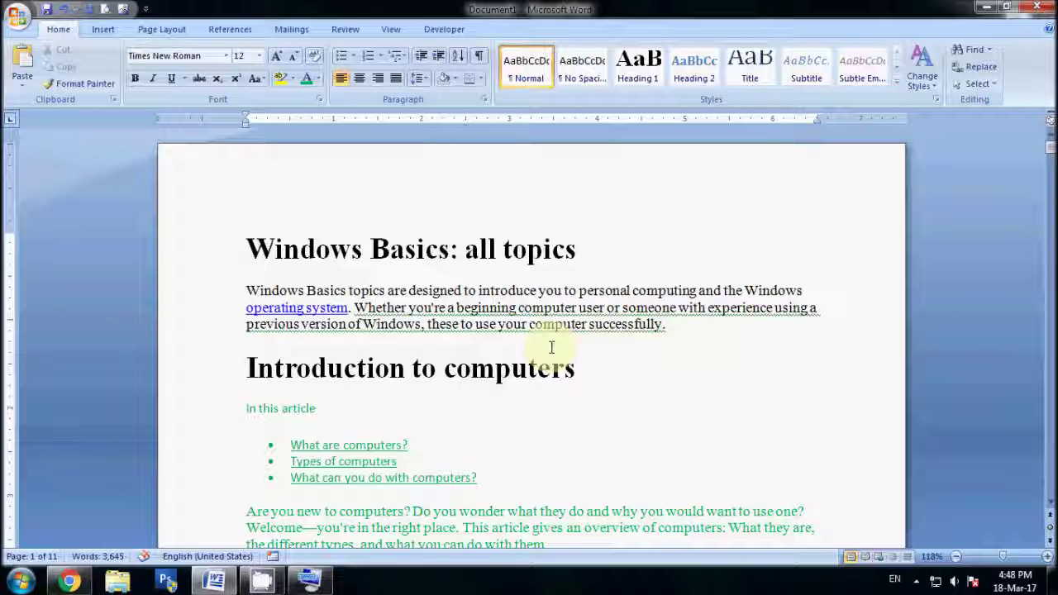
Step: Delete the words through 'introduce' and the phrase from 'with experience' through 'these to use'
{"action": "key", "text": "shift+Home"}
{"action": "key", "text": "BackSpace"}
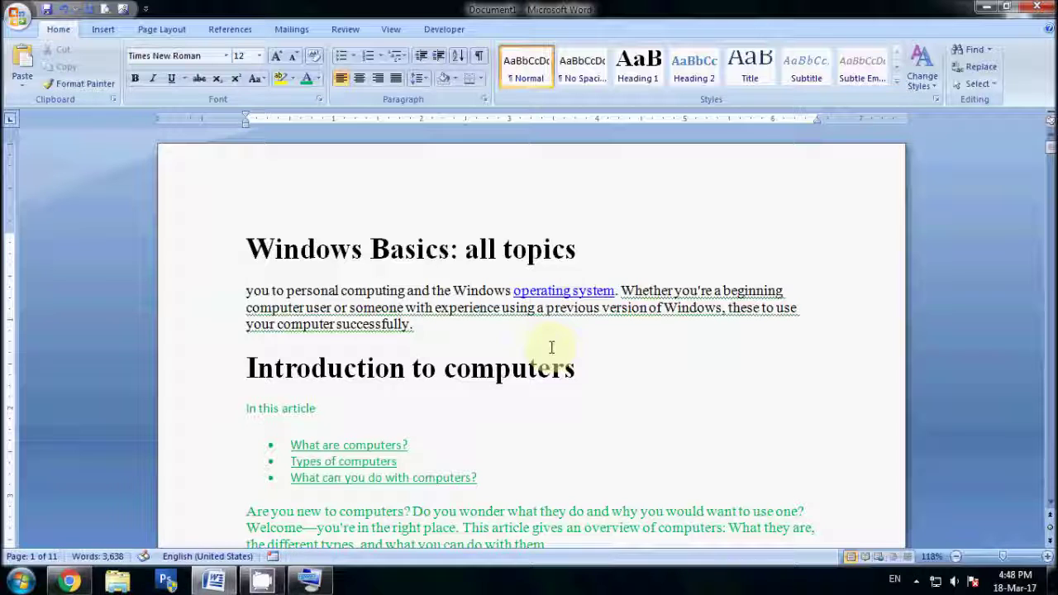
{"action": "left_click_drag", "start_coordinate": [402, 308], "coordinate": [409, 308]}
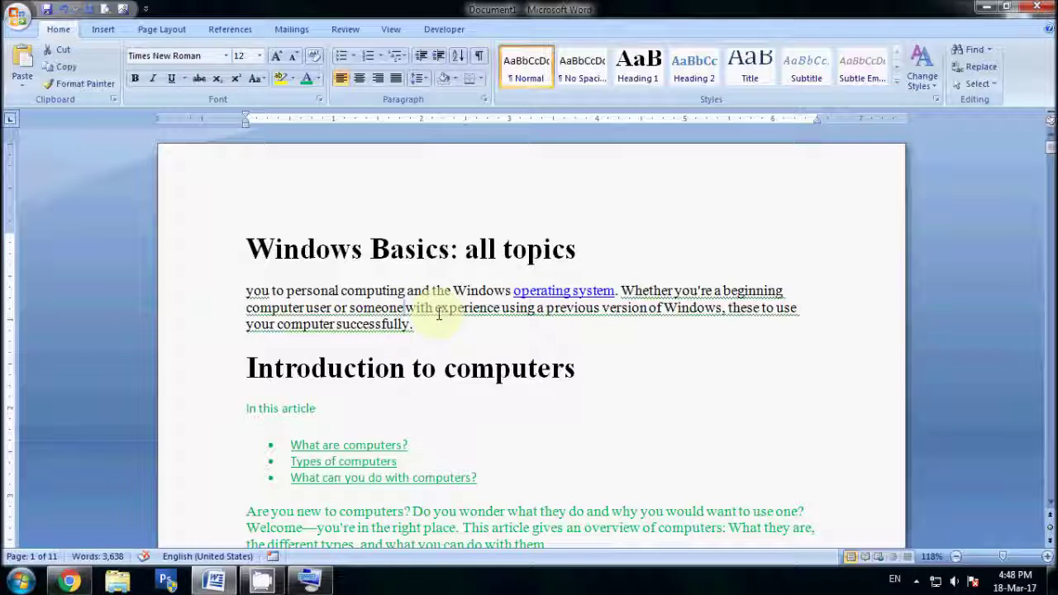
{"action": "key", "text": "shift+End"}
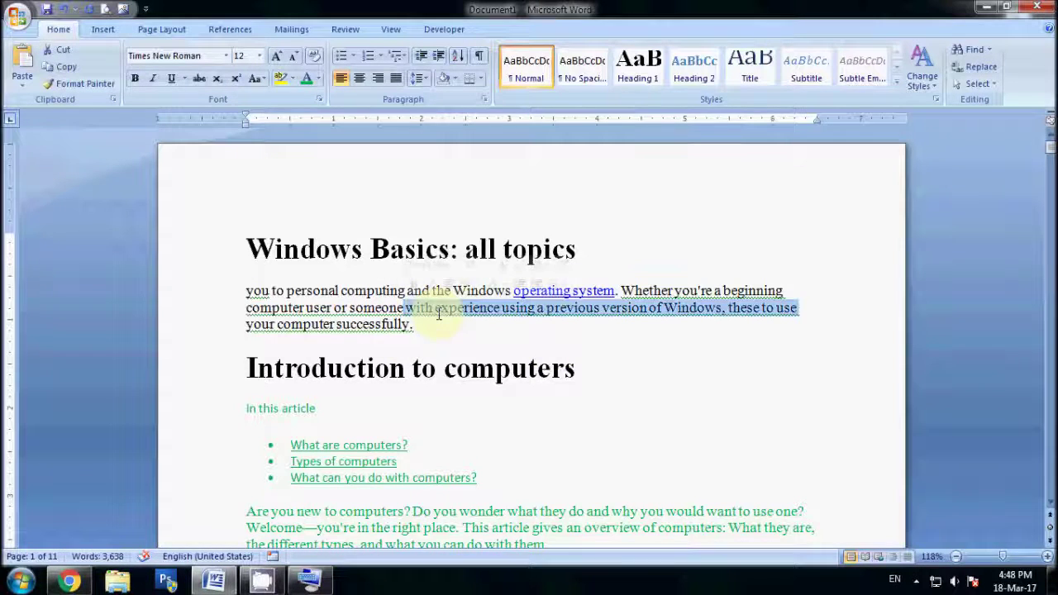
{"action": "key", "text": "BackSpace"}
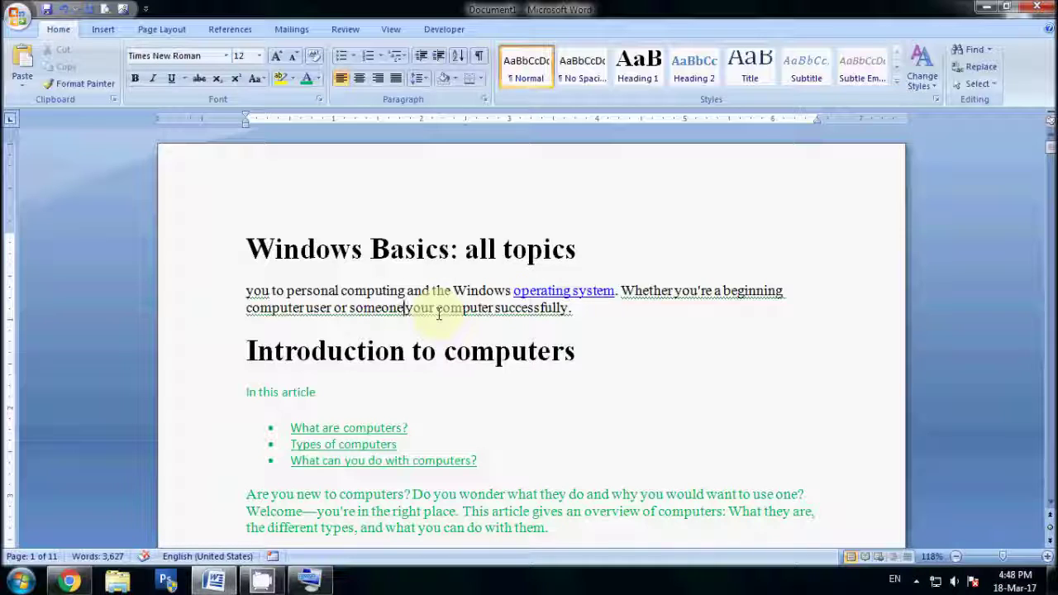
{"action": "scroll", "coordinate": [440, 311], "scroll_direction": "down", "scroll_amount": 3}
Step: Scroll to the Handheld computers section on page 3 and place the cursor after 'Handheld computer'
{"action": "scroll", "coordinate": [442, 307], "scroll_direction": "down", "scroll_amount": 5}
{"action": "scroll", "coordinate": [442, 308], "scroll_direction": "down", "scroll_amount": 4}
{"action": "scroll", "coordinate": [442, 307], "scroll_direction": "up", "scroll_amount": 4}
{"action": "scroll", "coordinate": [442, 308], "scroll_direction": "up", "scroll_amount": 1}
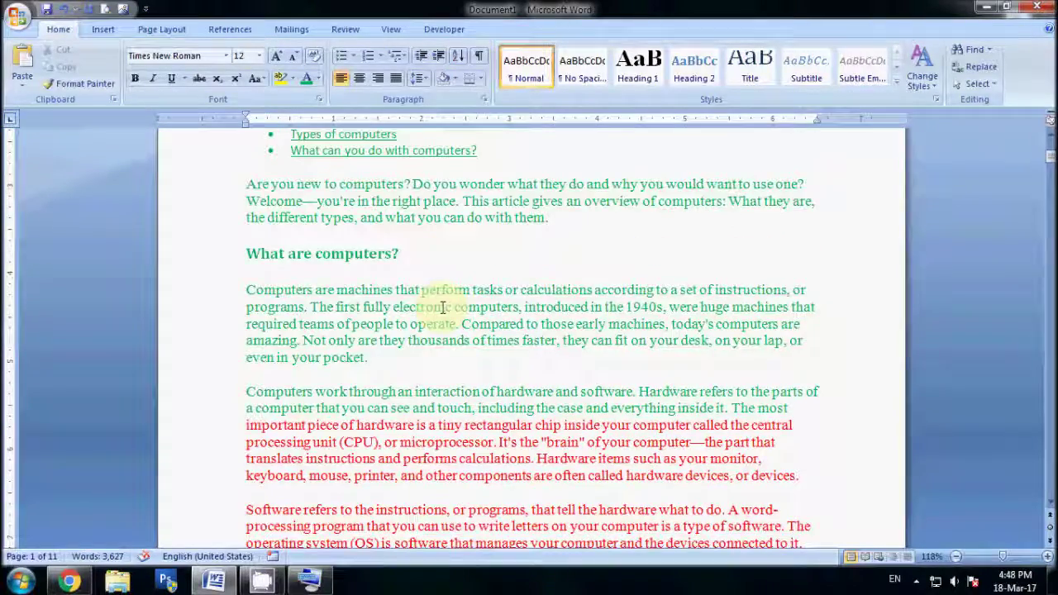
{"action": "scroll", "coordinate": [442, 308], "scroll_direction": "down", "scroll_amount": 5}
{"action": "scroll", "coordinate": [442, 306], "scroll_direction": "down", "scroll_amount": 5}
{"action": "scroll", "coordinate": [442, 306], "scroll_direction": "down", "scroll_amount": 6}
{"action": "scroll", "coordinate": [443, 306], "scroll_direction": "down", "scroll_amount": 6}
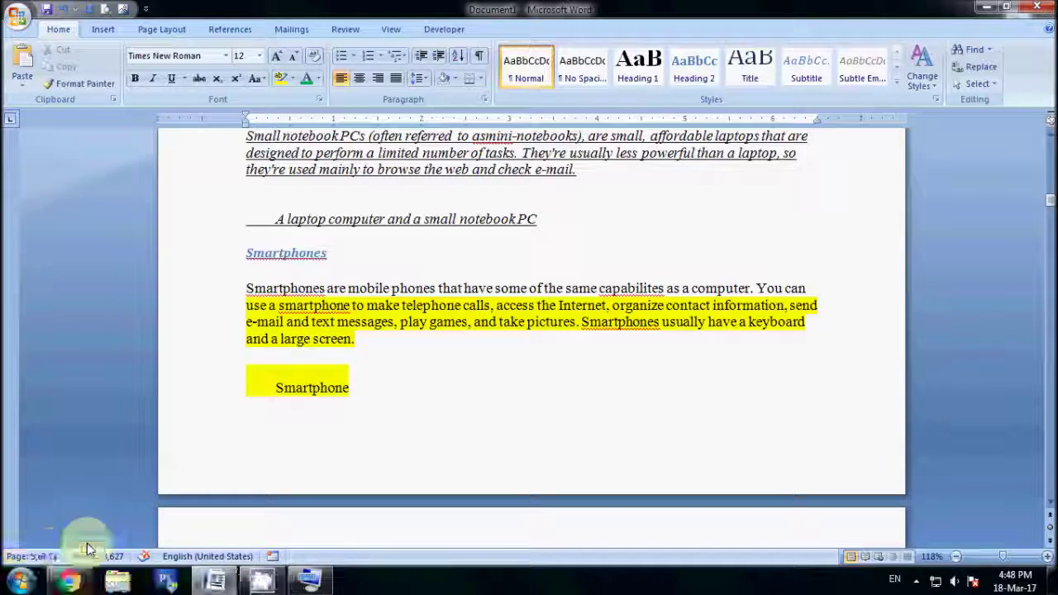
{"action": "scroll", "coordinate": [91, 543], "scroll_direction": "up", "scroll_amount": 15}
{"action": "scroll", "coordinate": [248, 413], "scroll_direction": "down", "scroll_amount": 3}
{"action": "left_click", "coordinate": [395, 310]}
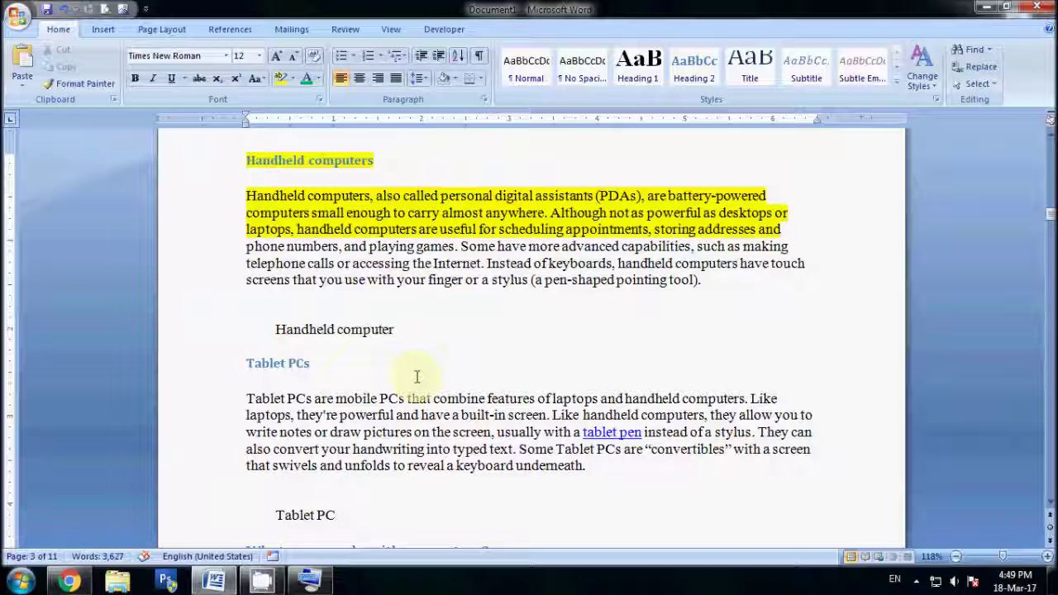
Step: Delete everything to the document's end with Ctrl+Shift+End, then undo it
{"action": "key", "text": "ctrl+shift+End"}
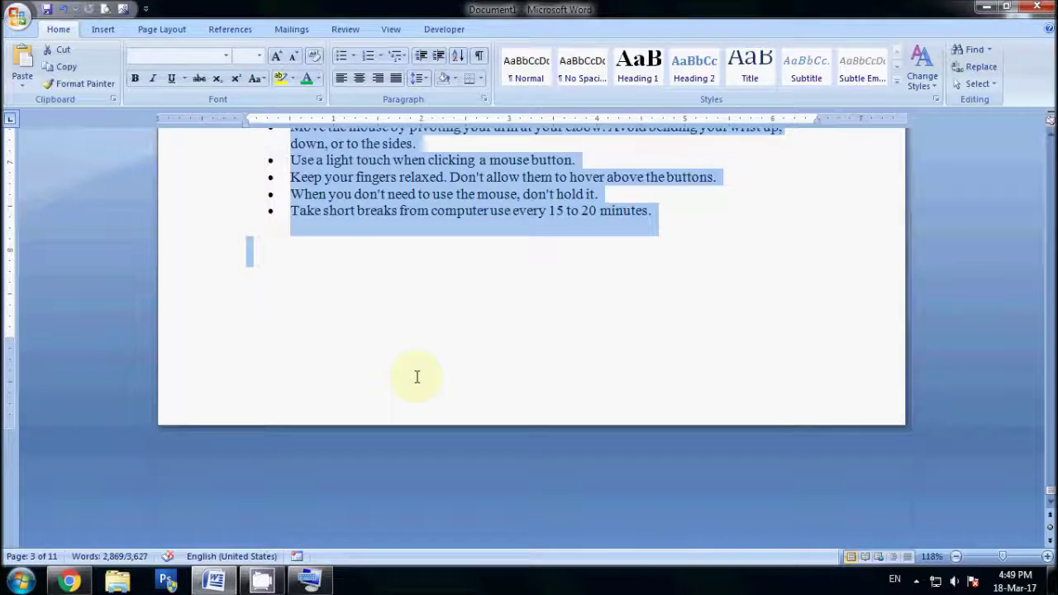
{"action": "key", "text": "Delete"}
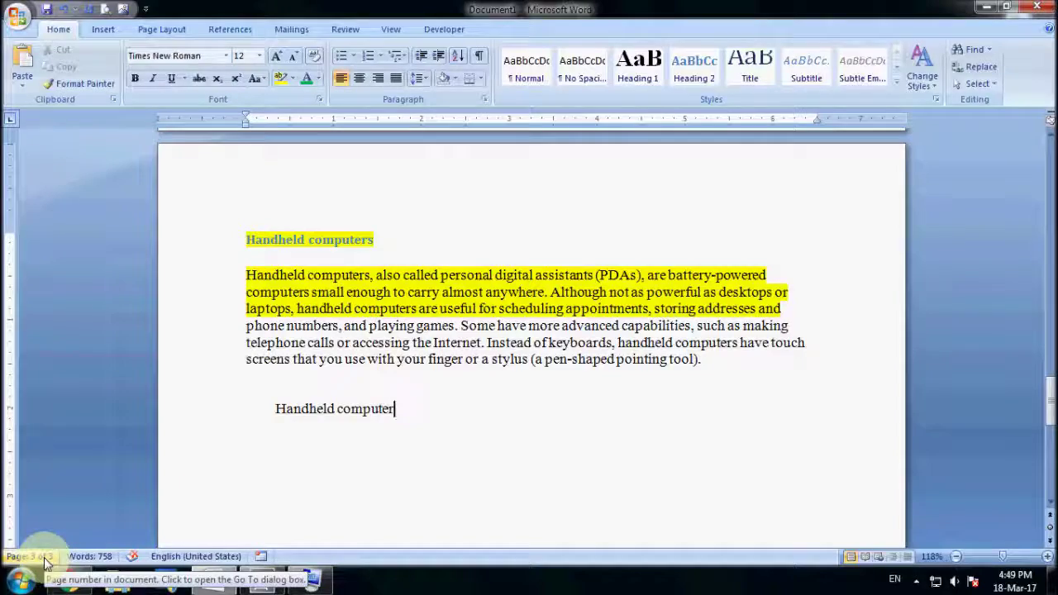
{"action": "key", "text": "ctrl+z"}
Step: From 'Parts of a computer', delete everything back to the document start, then undo it
{"action": "scroll", "coordinate": [293, 519], "scroll_direction": "down", "scroll_amount": 5}
{"action": "scroll", "coordinate": [293, 518], "scroll_direction": "down", "scroll_amount": 10}
{"action": "scroll", "coordinate": [295, 515], "scroll_direction": "down", "scroll_amount": 6}
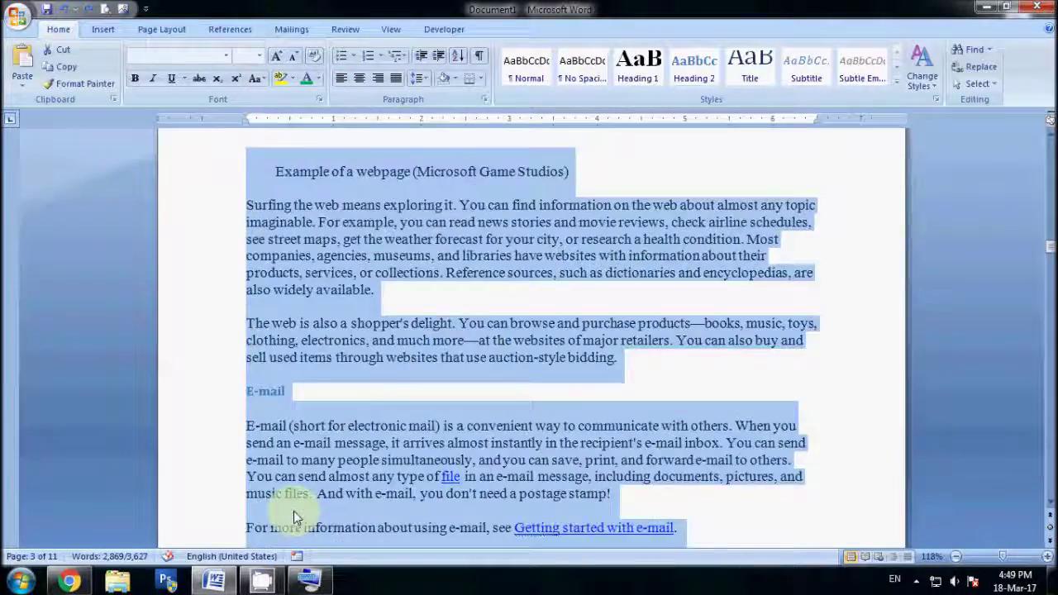
{"action": "scroll", "coordinate": [367, 508], "scroll_direction": "down", "scroll_amount": 6}
{"action": "scroll", "coordinate": [397, 521], "scroll_direction": "down", "scroll_amount": 5}
{"action": "scroll", "coordinate": [403, 488], "scroll_direction": "down", "scroll_amount": 5}
{"action": "left_click", "coordinate": [403, 486]}
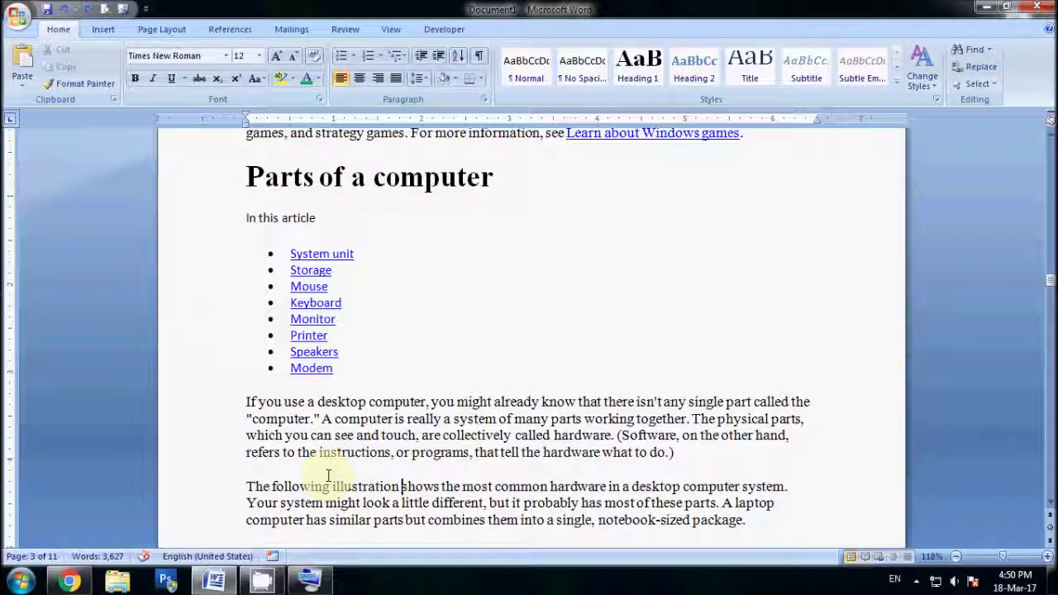
{"action": "left_click", "coordinate": [689, 452]}
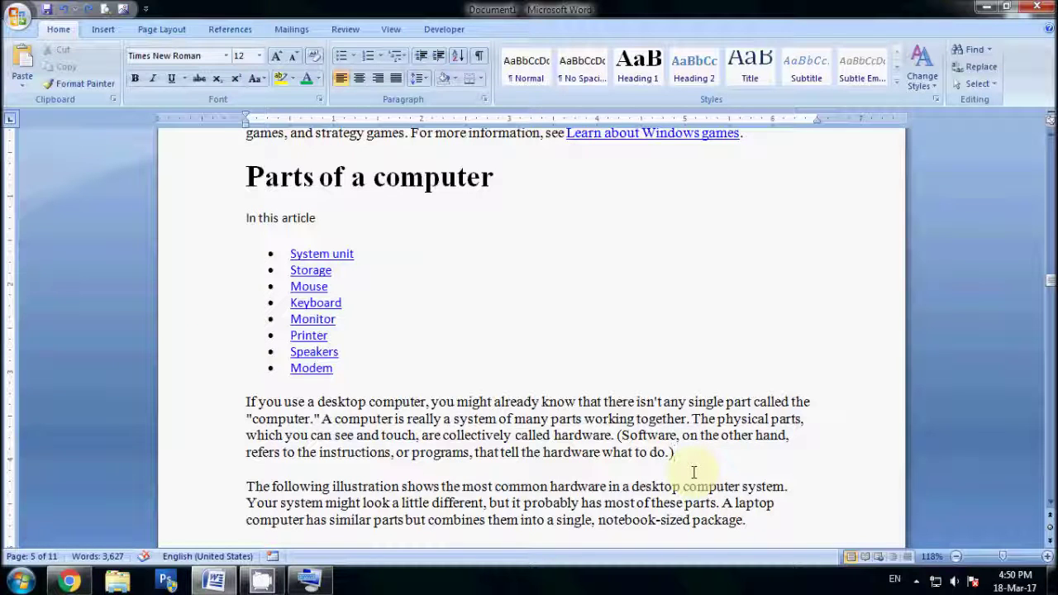
{"action": "key", "text": "ctrl+shift+Home"}
{"action": "key", "text": "Delete"}
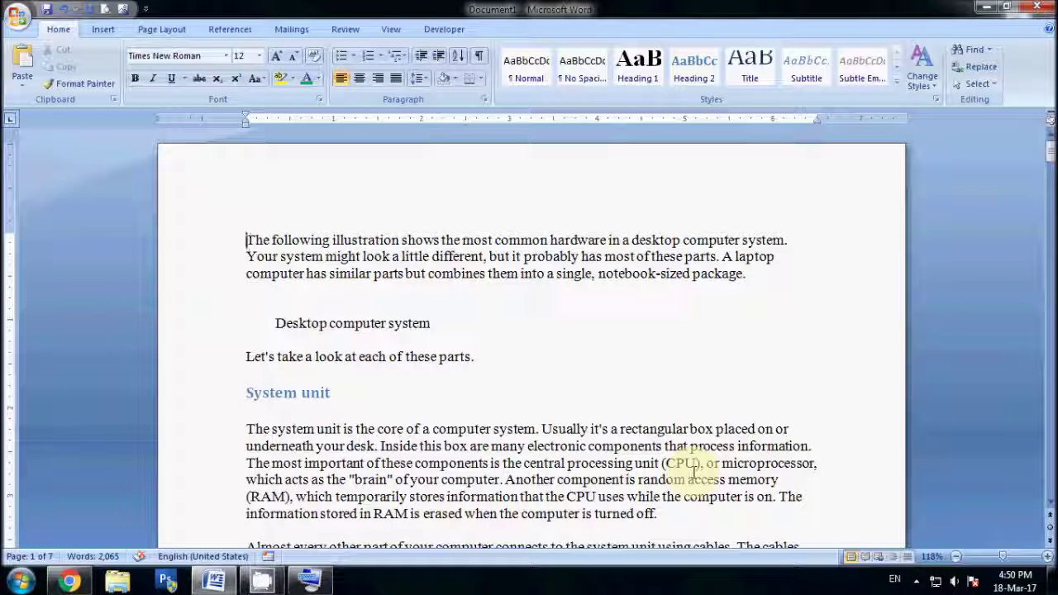
{"action": "key", "text": "ctrl+z"}
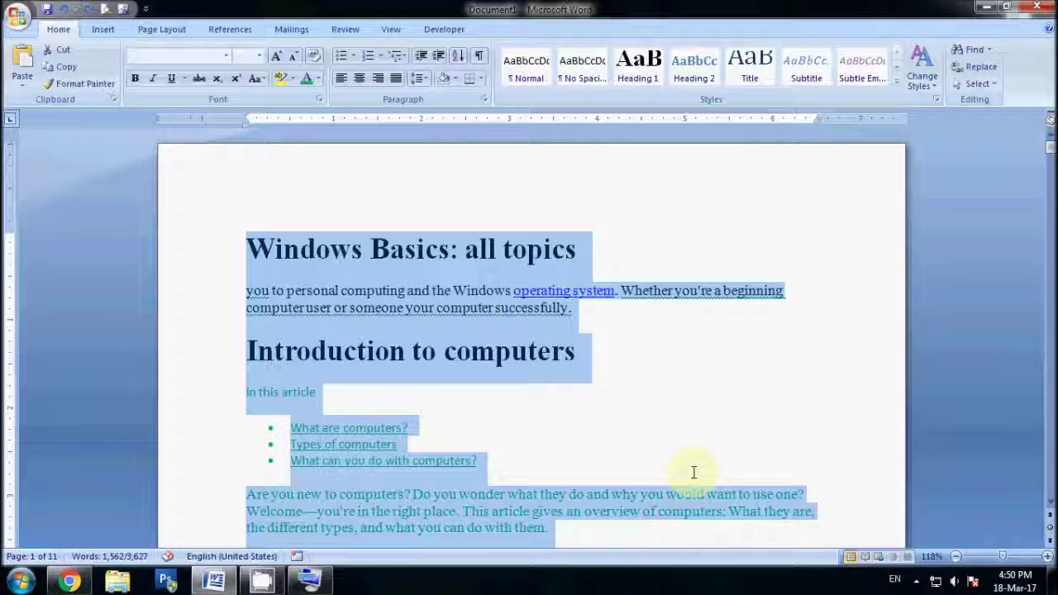